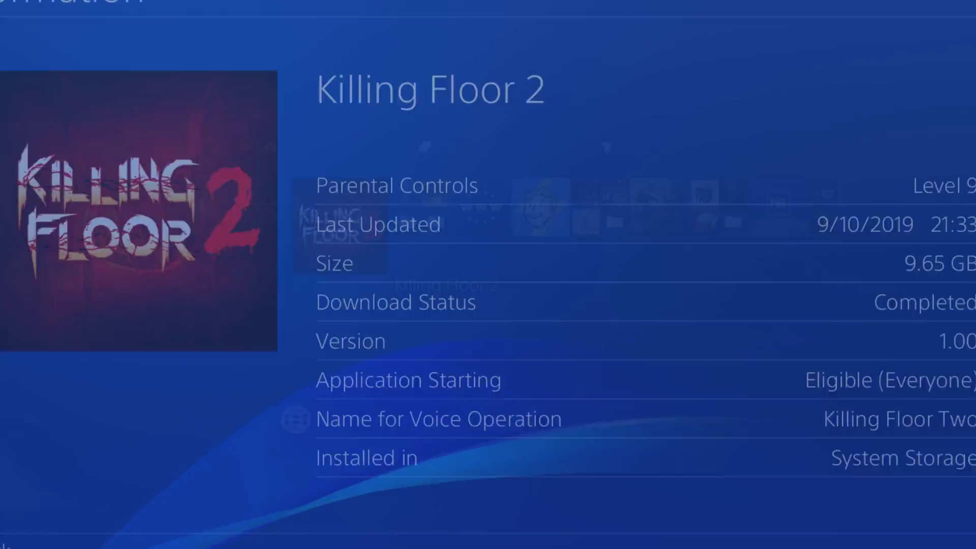
View the information page of Fallout 4 from the console's home screen and leave it again
key(Right)
key(Right)
key(Right)
key(Menu)
key(Down)
key(Down)
key(Down)
key(Down)
key(Down)
key(Down)
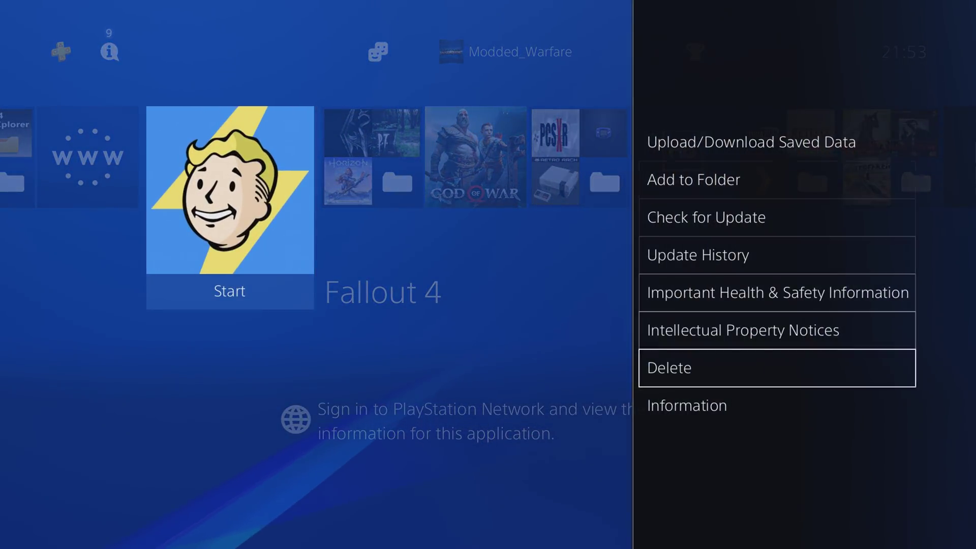
key(Return)
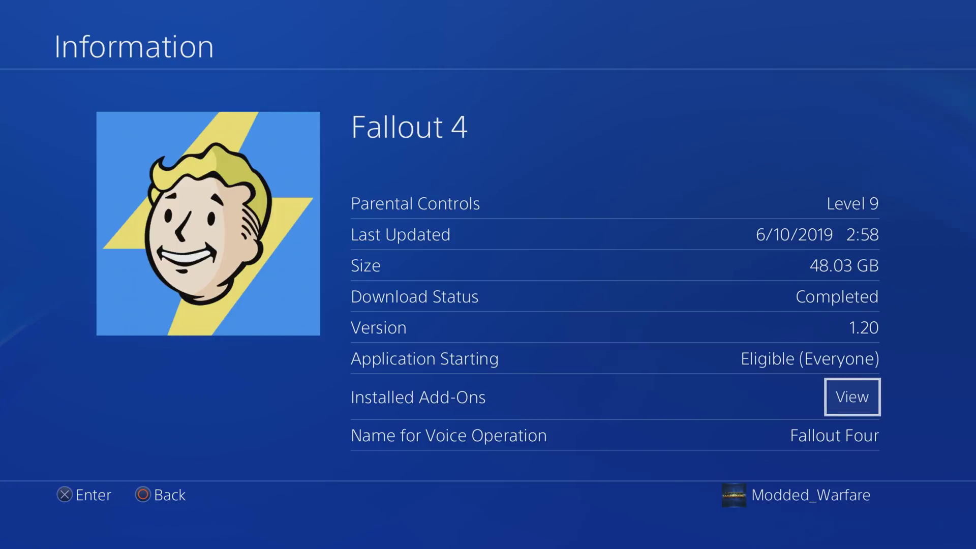
key(Escape)
key(Left)
key(Left)
key(Left)
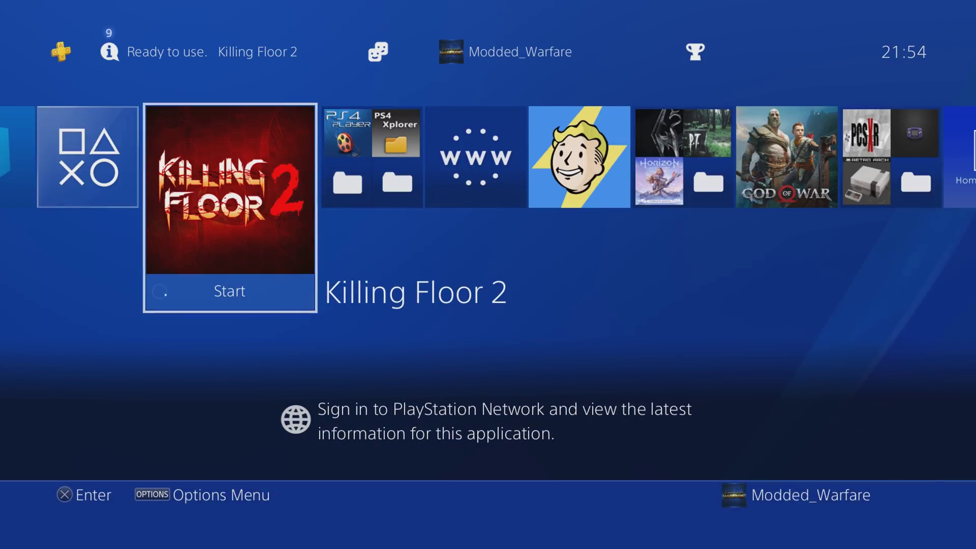
key(Right)
key(Right)
key(Right)
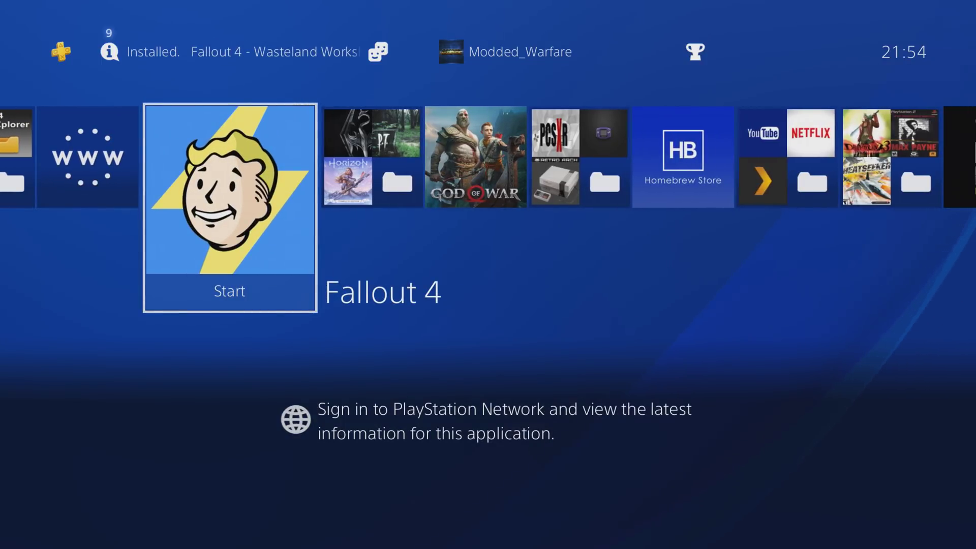
Launch Killing Floor 2 from the home screen and continue past its title screen to the main menu
key(Left)
key(Left)
key(Left)
key(Left)
key(Right)
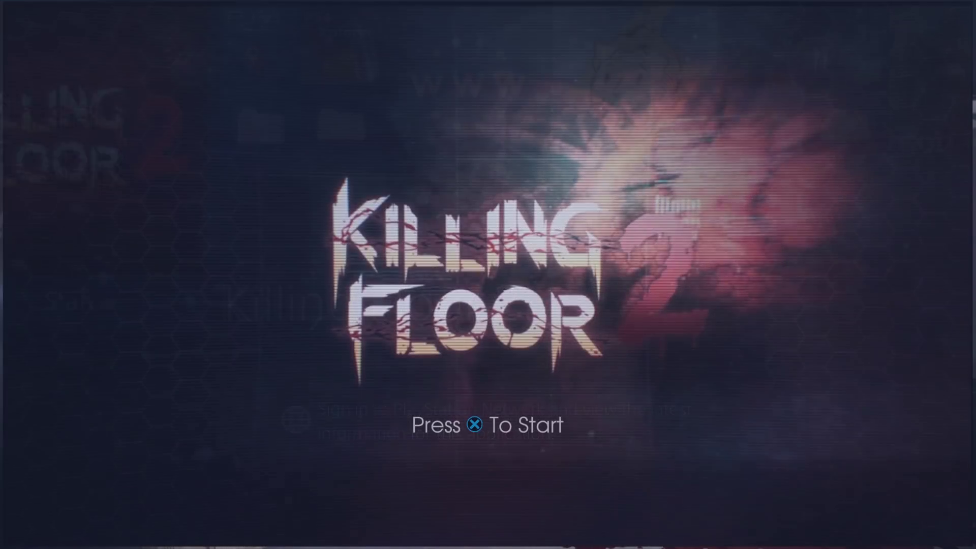
key(Return)
key(Return)
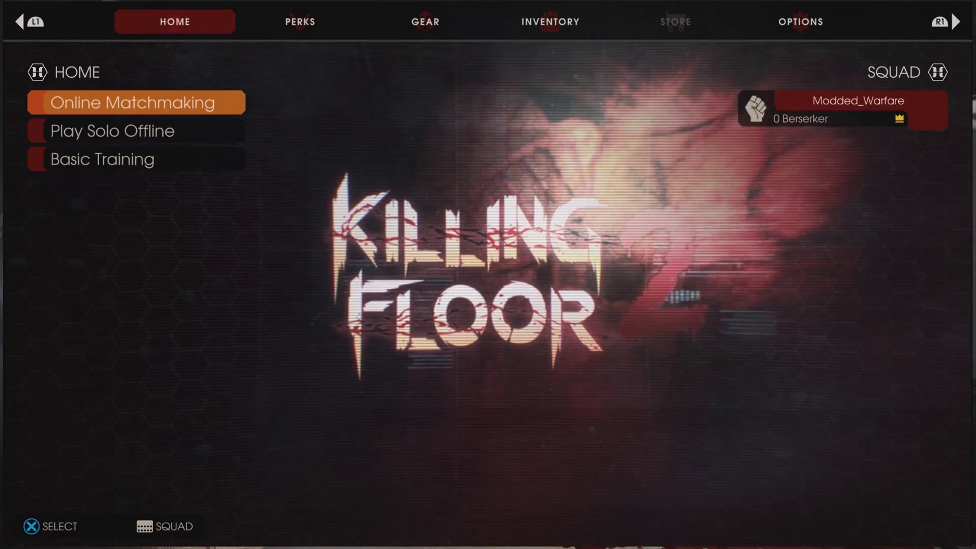
click(136, 131)
key(Down)
key(Down)
key(Down)
key(Down)
key(Down)
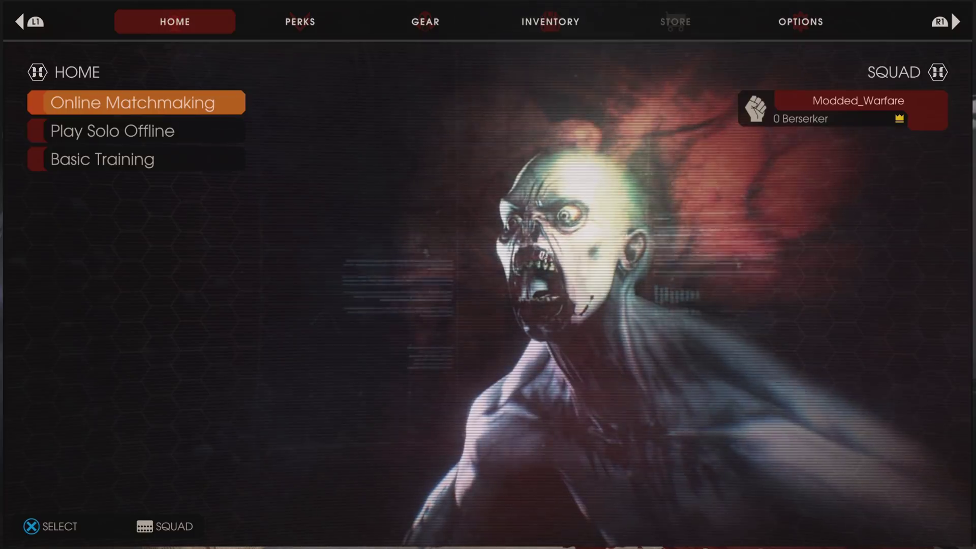
Return to the console's home screen and look through the options available for Killing Floor 2
key(super)
key(Menu)
key(Down)
key(Down)
key(Down)
key(Down)
key(Down)
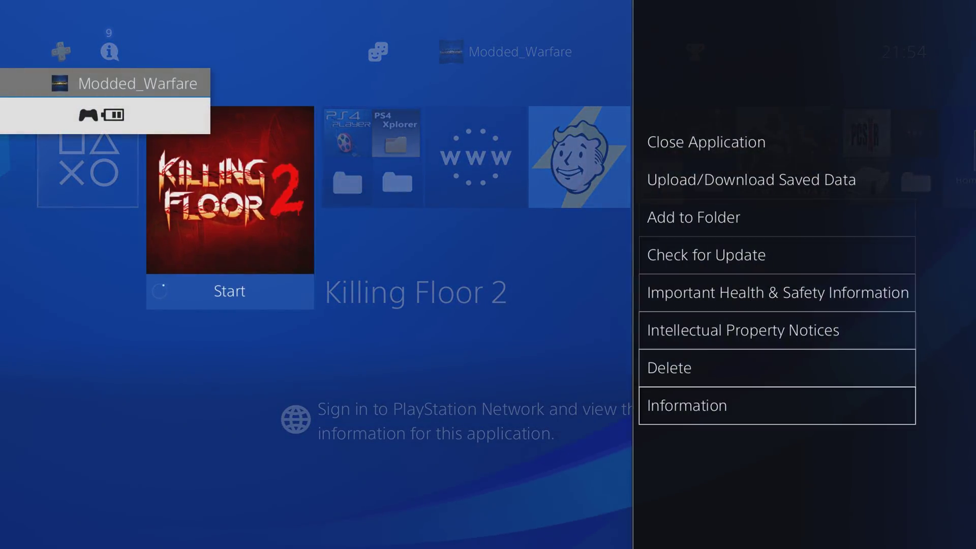
key(Up)
key(Up)
key(Up)
key(Up)
key(Up)
key(Up)
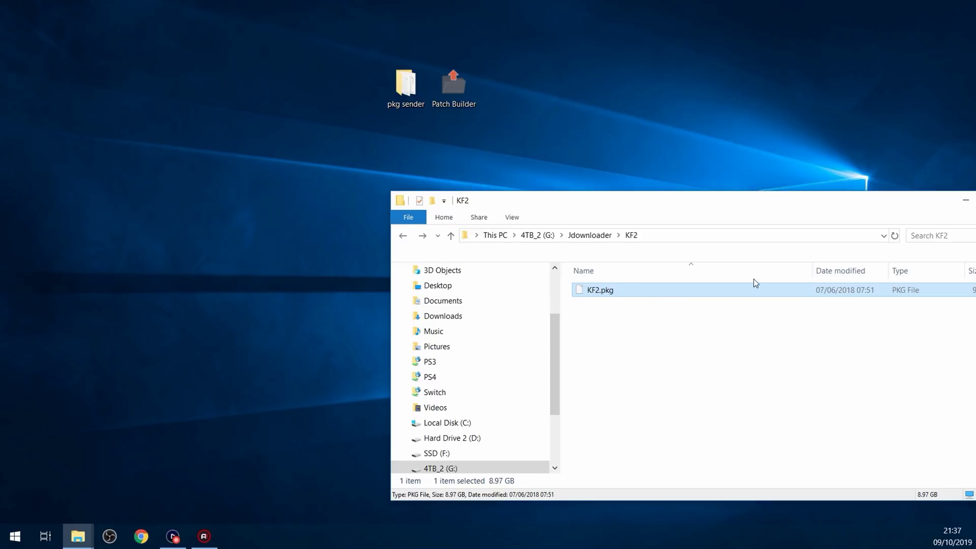
Switch to the Windows desktop, launch Patch Builder and arrange its window beside the KF2 folder
drag(736, 208, 695, 205)
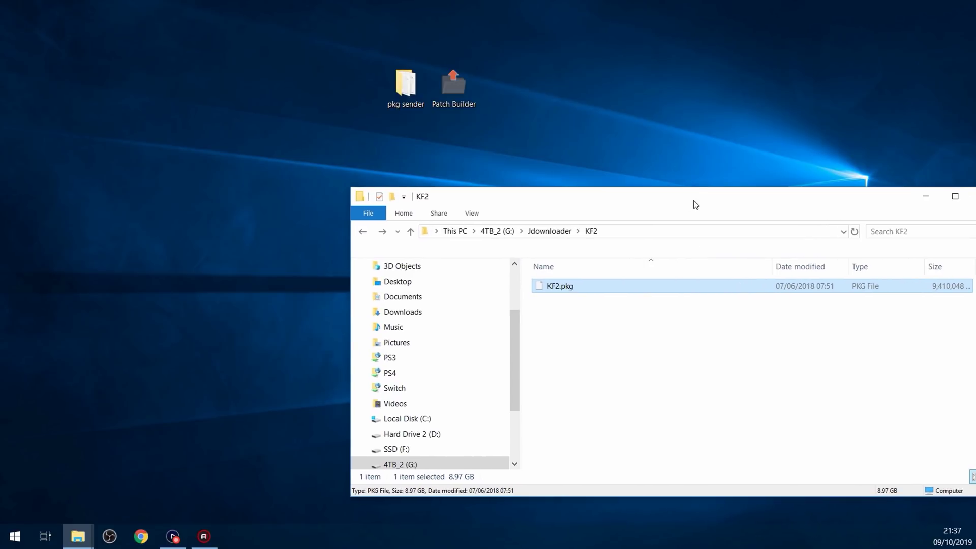
double_click(440, 93)
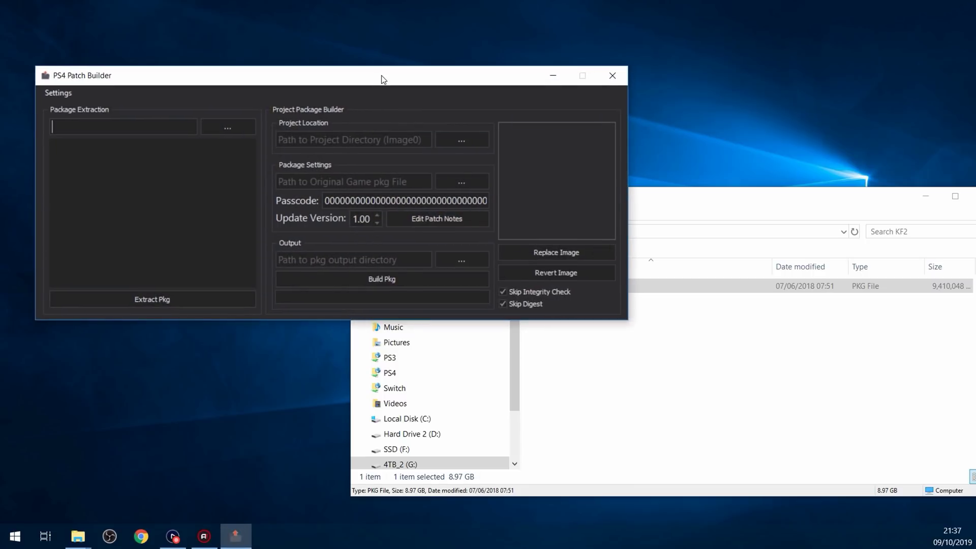
click(683, 204)
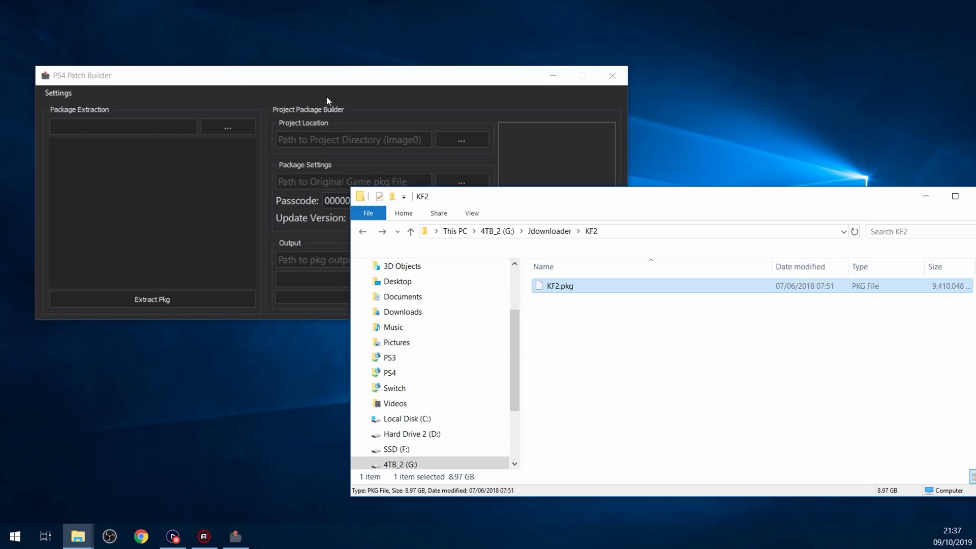
drag(328, 74, 348, 74)
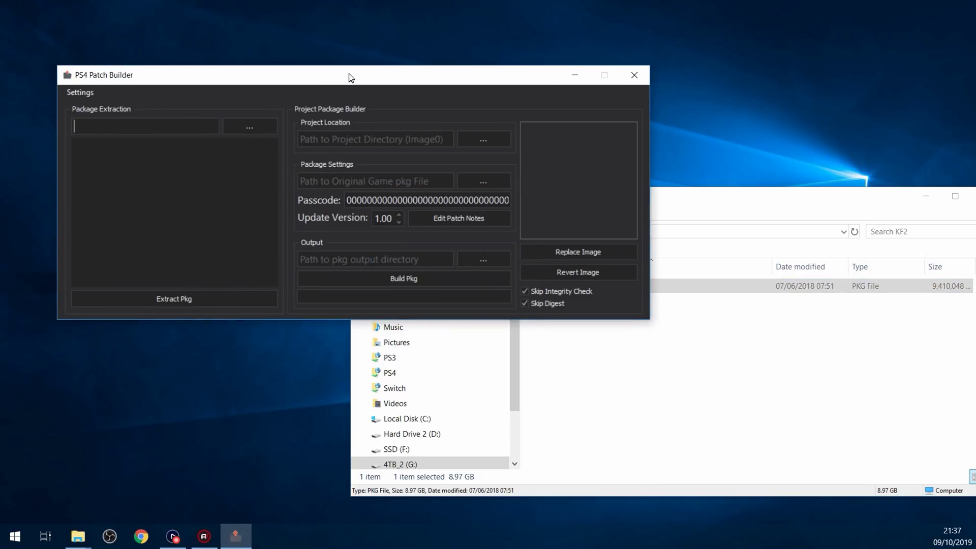
click(717, 342)
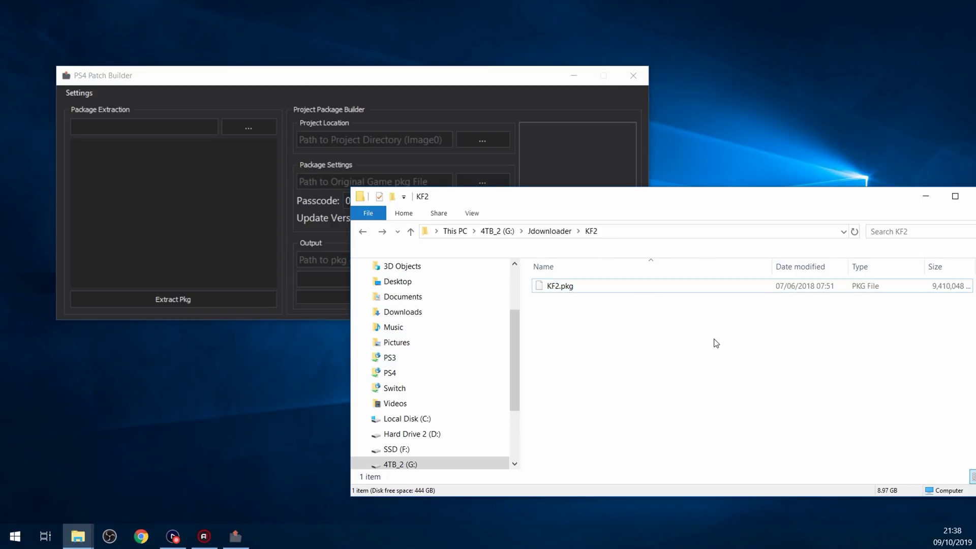
Load KF2.pkg from the KF2 folder into Patch Builder as the package to extract
click(584, 285)
drag(741, 197, 773, 198)
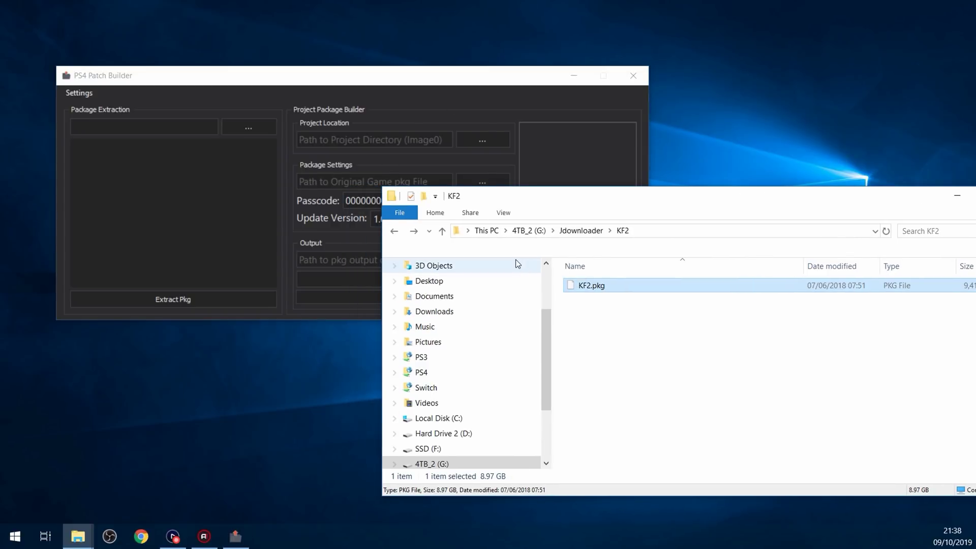
drag(605, 285, 137, 128)
click(302, 75)
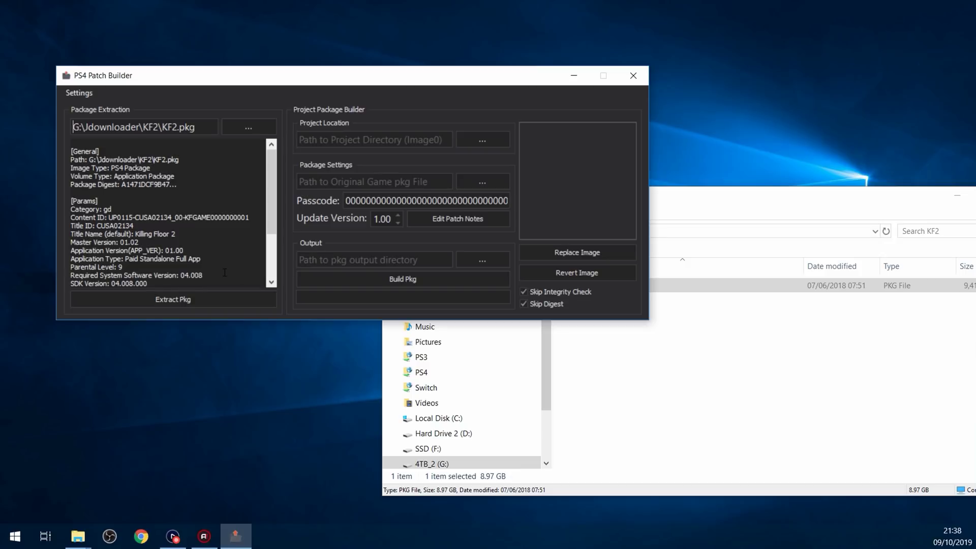
Start extracting the loaded package and mark Image0/eboot.bin for export in its file list
click(167, 299)
scroll(320, 183, up, 3)
scroll(322, 185, down, 3)
drag(463, 186, 476, 117)
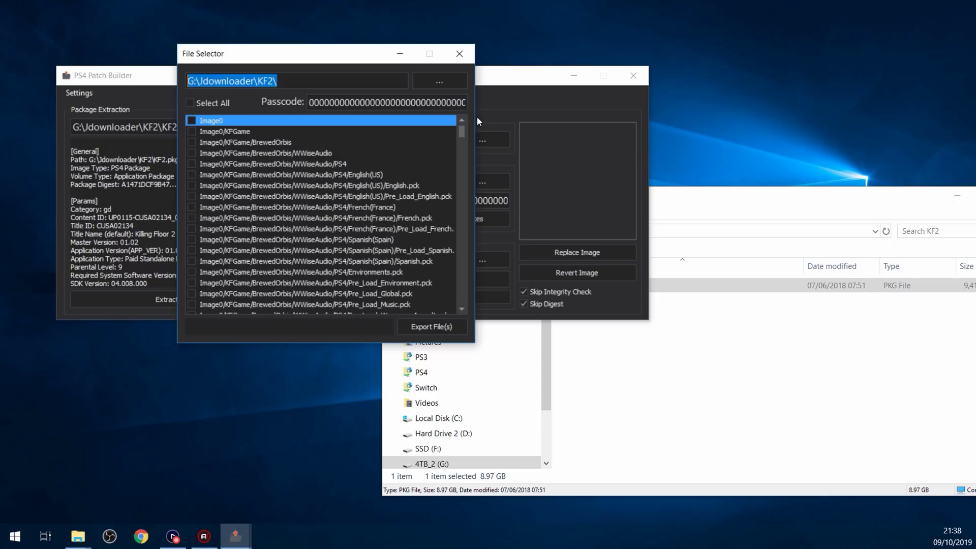
scroll(364, 193, down, 8)
scroll(363, 194, down, 10)
scroll(364, 193, down, 10)
scroll(363, 194, down, 6)
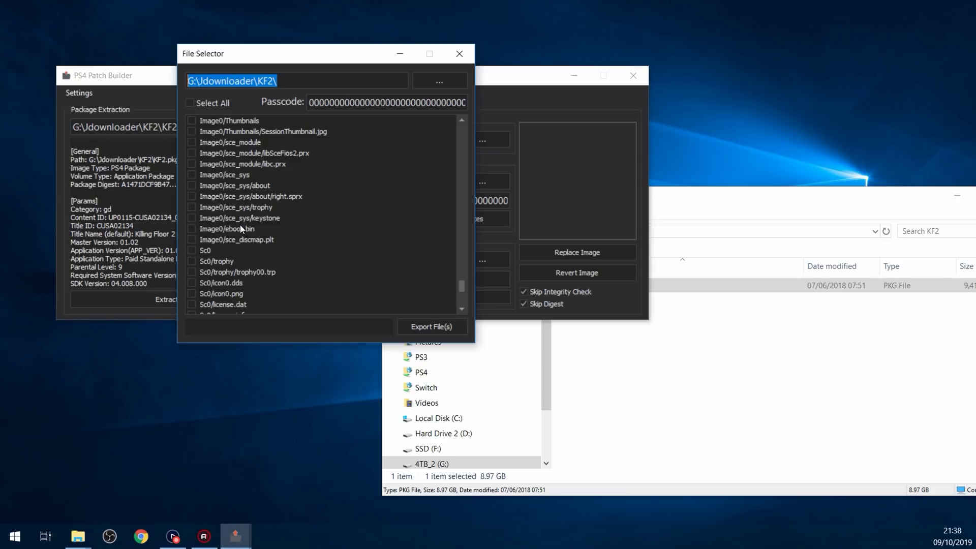
click(240, 229)
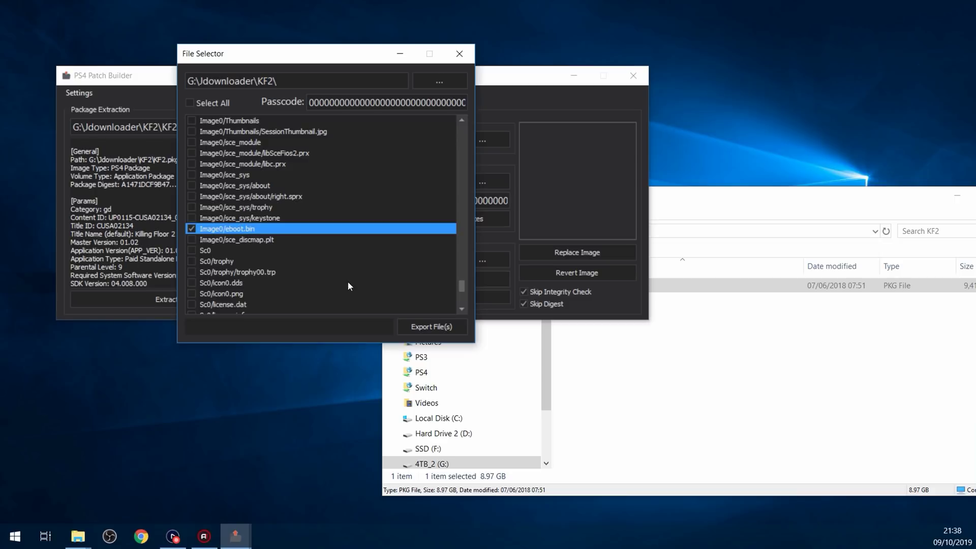
Mark the Sc0, Image0/sce_sys and Image0/sce_module folders for export as well
scroll(259, 218, down, 1)
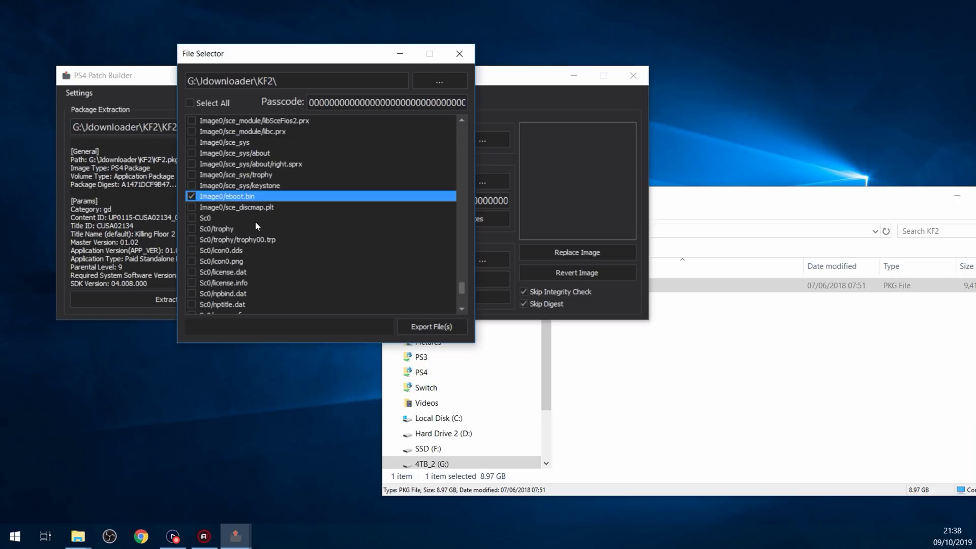
click(206, 217)
scroll(259, 213, up, 1)
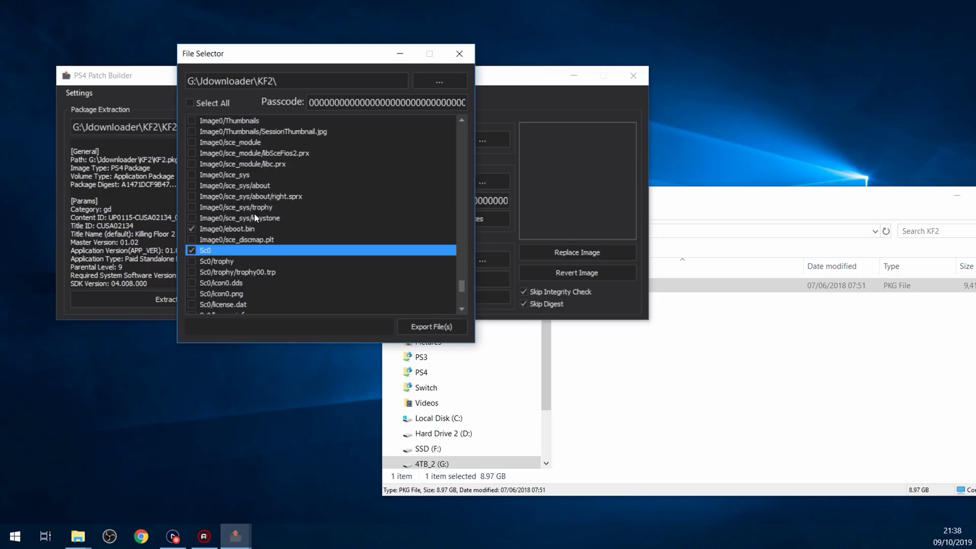
click(234, 178)
scroll(235, 178, up, 2)
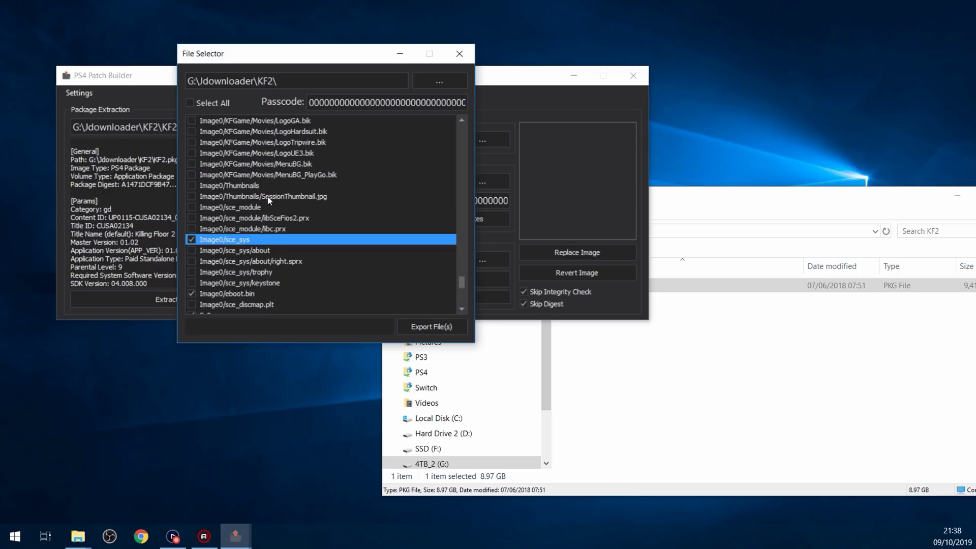
click(246, 208)
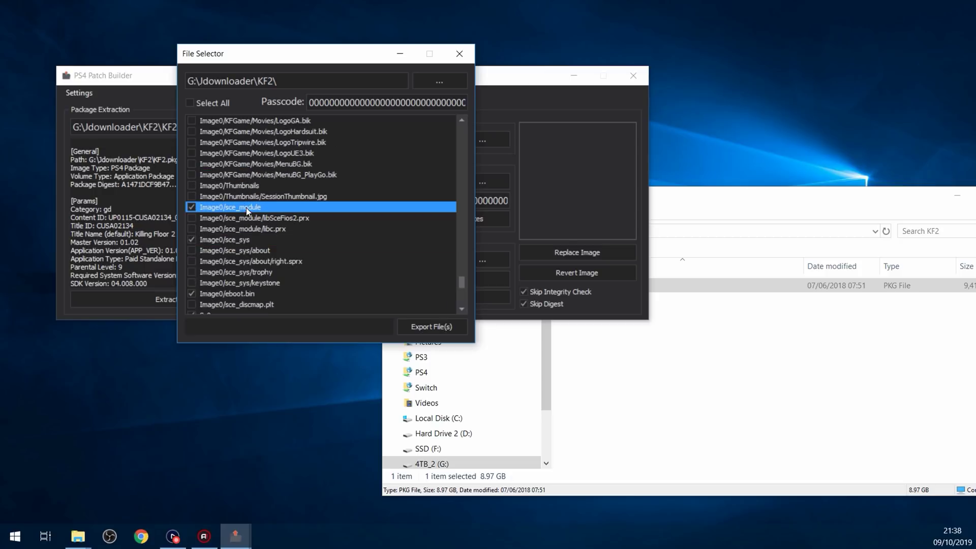
scroll(290, 250, down, 1)
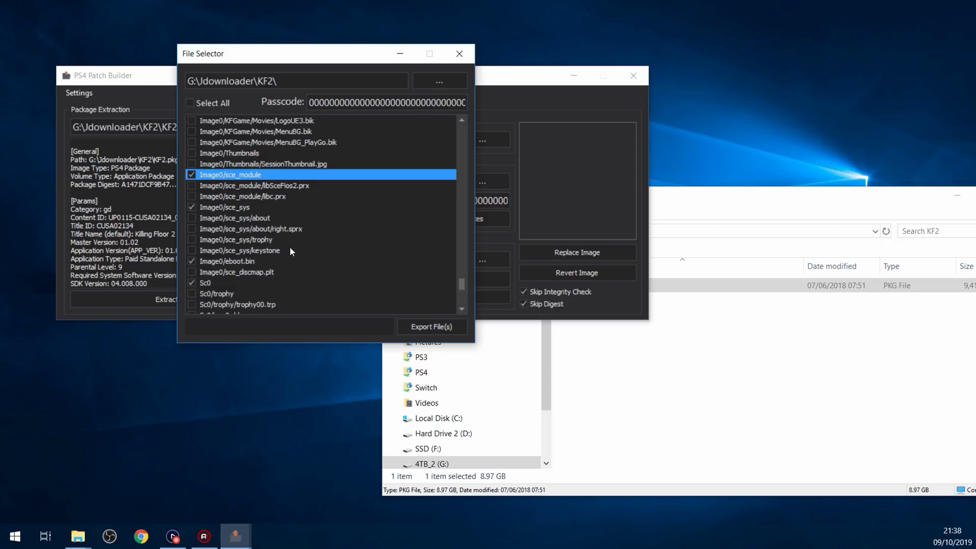
Add Image0/KFGame/Movies/MenuBG.bik to the selection and export all marked files to G:\Jdownloader\KF2
scroll(290, 249, up, 1)
scroll(290, 249, up, 2)
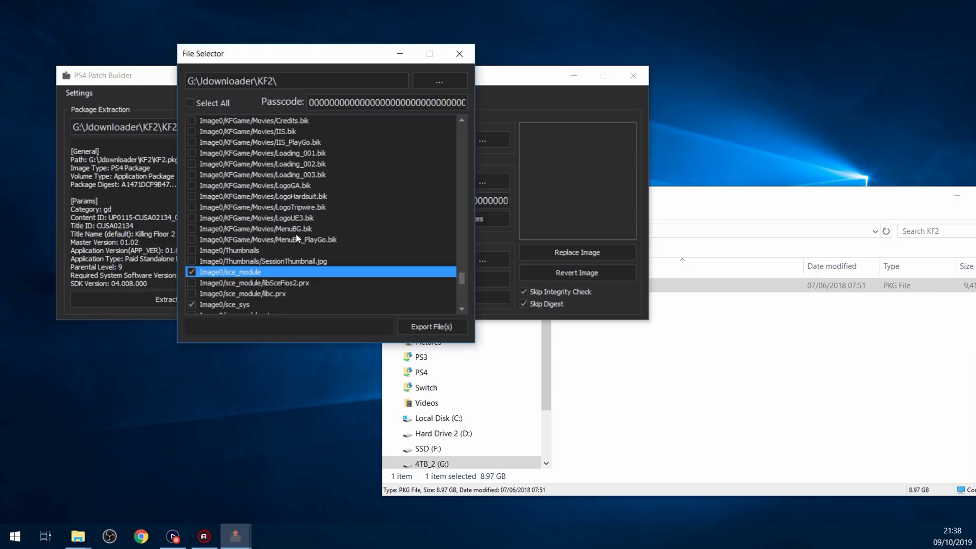
click(278, 229)
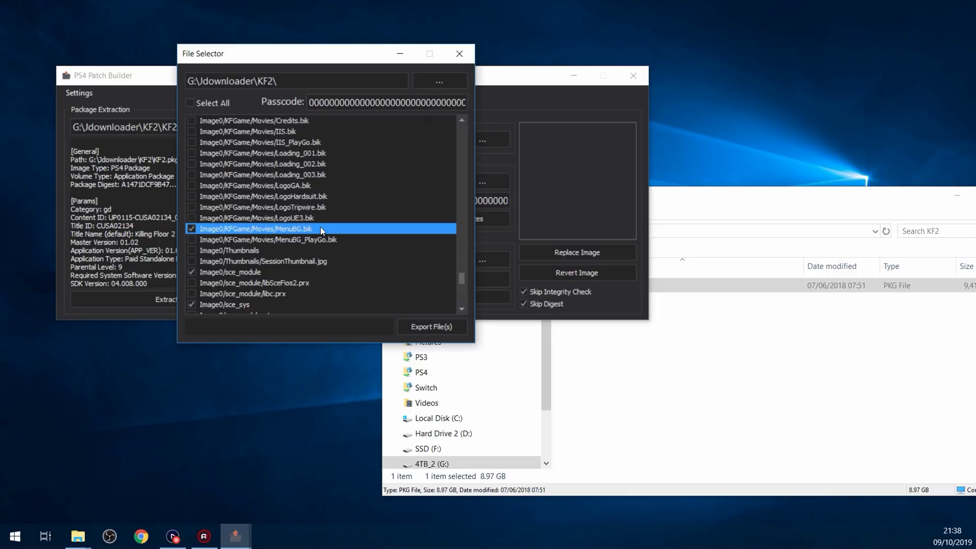
scroll(336, 275, down, 4)
scroll(336, 274, up, 3)
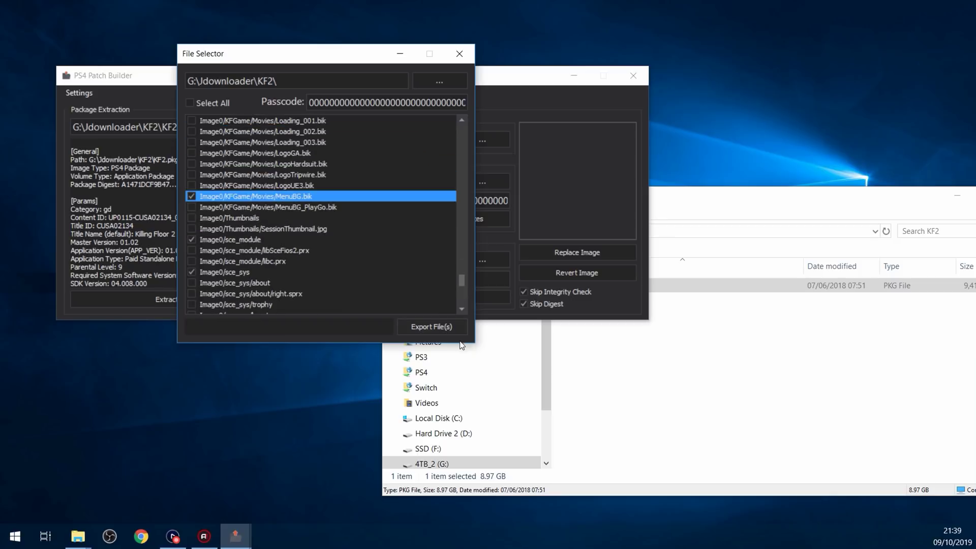
click(425, 325)
Browse the exported files in the KF2 folder down to Image0\KFGame\Movies
click(806, 370)
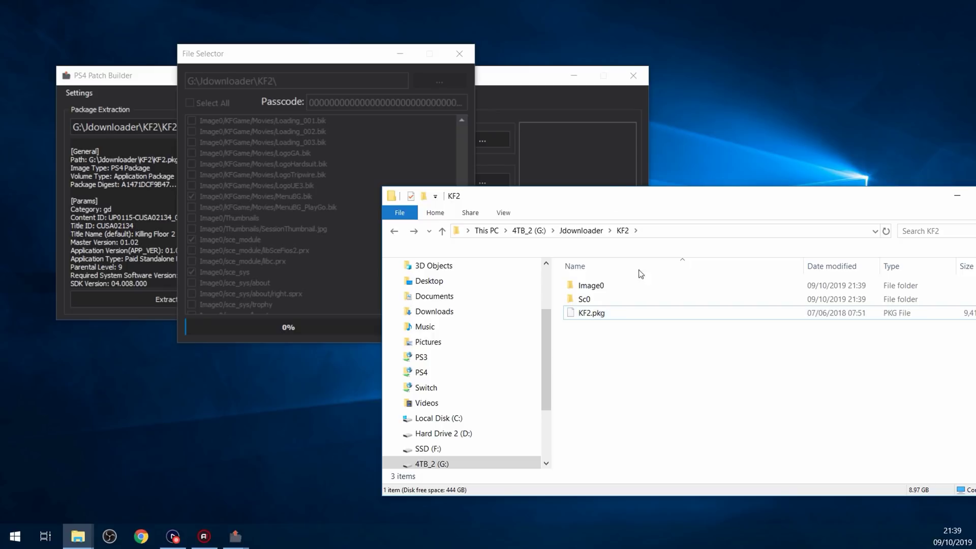
drag(633, 195, 560, 183)
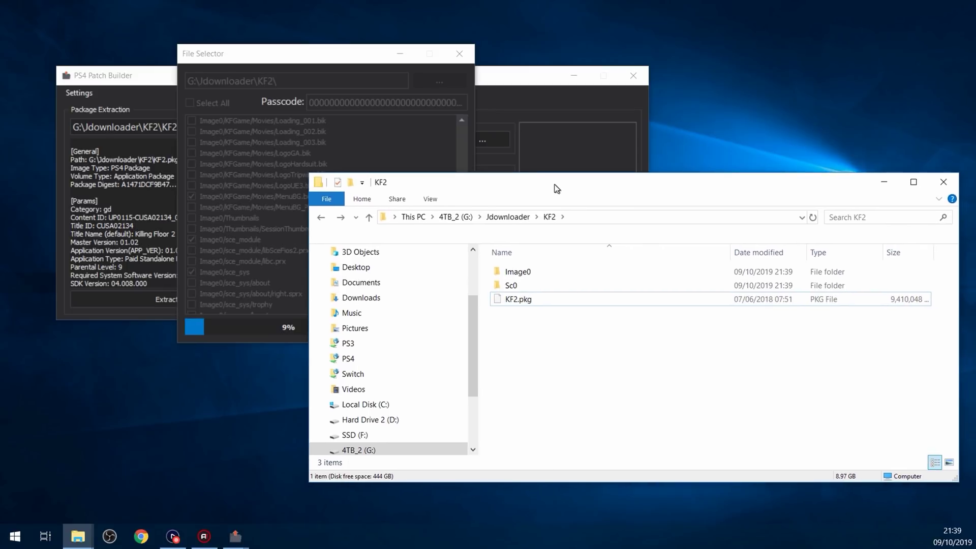
double_click(535, 275)
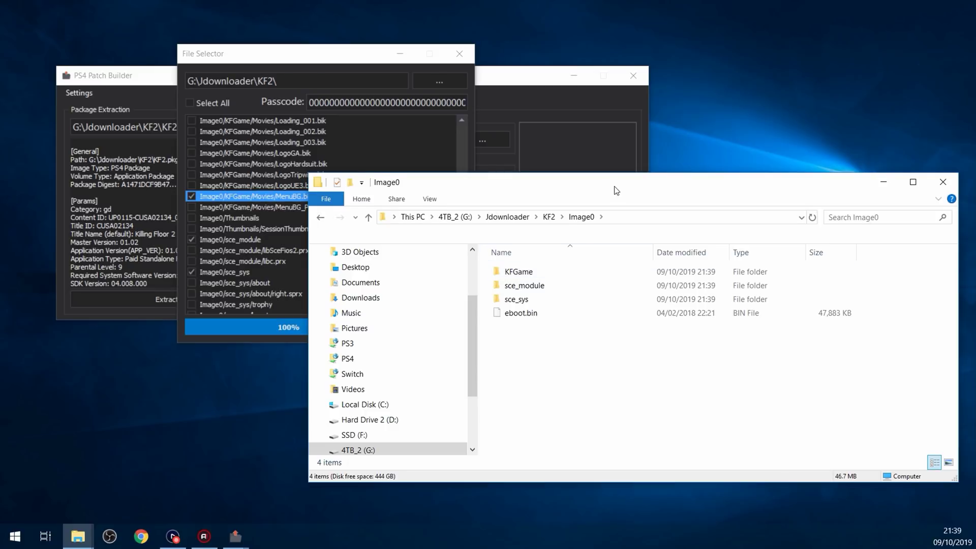
drag(616, 190, 601, 105)
double_click(506, 186)
double_click(513, 188)
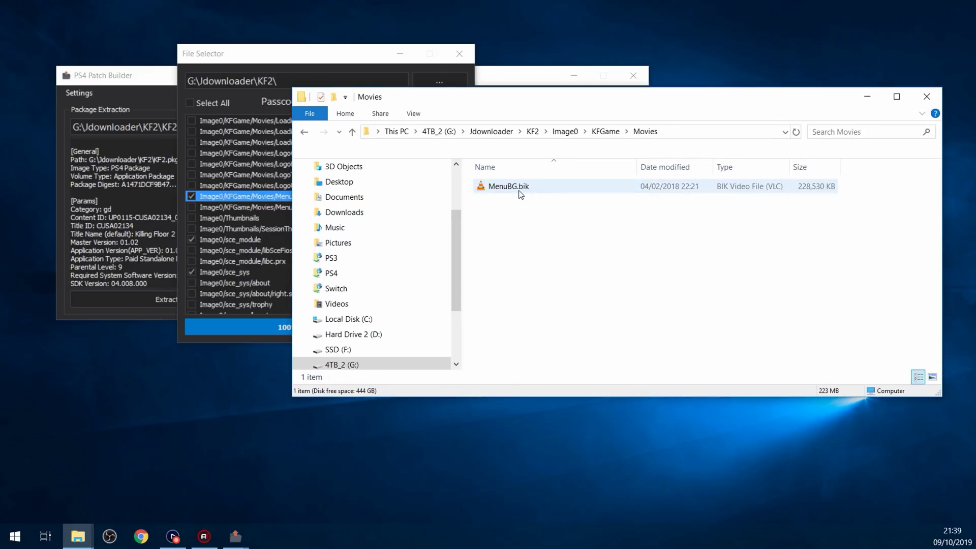
Play the extracted MenuBG.bik in VLC to check the menu background video, then close the player
click(527, 189)
double_click(523, 189)
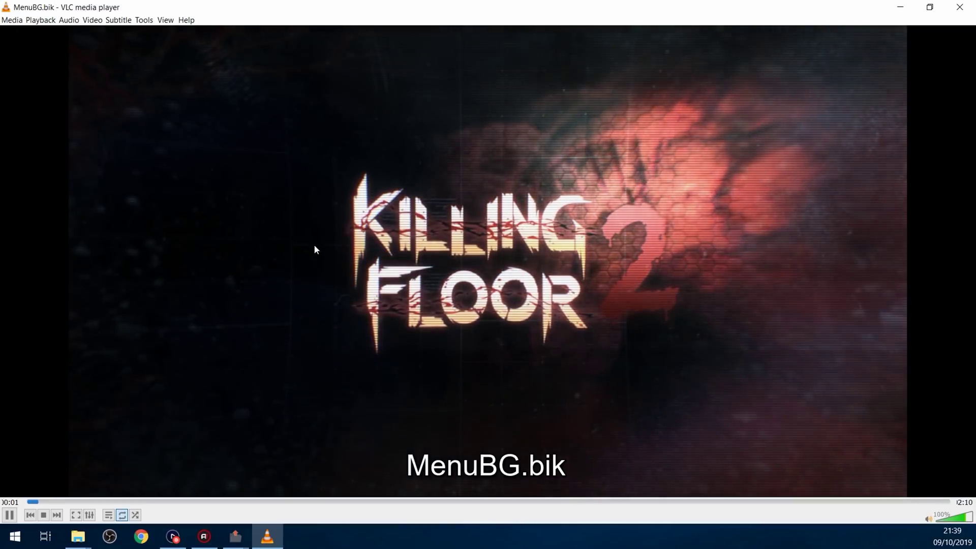
drag(567, 5, 490, 90)
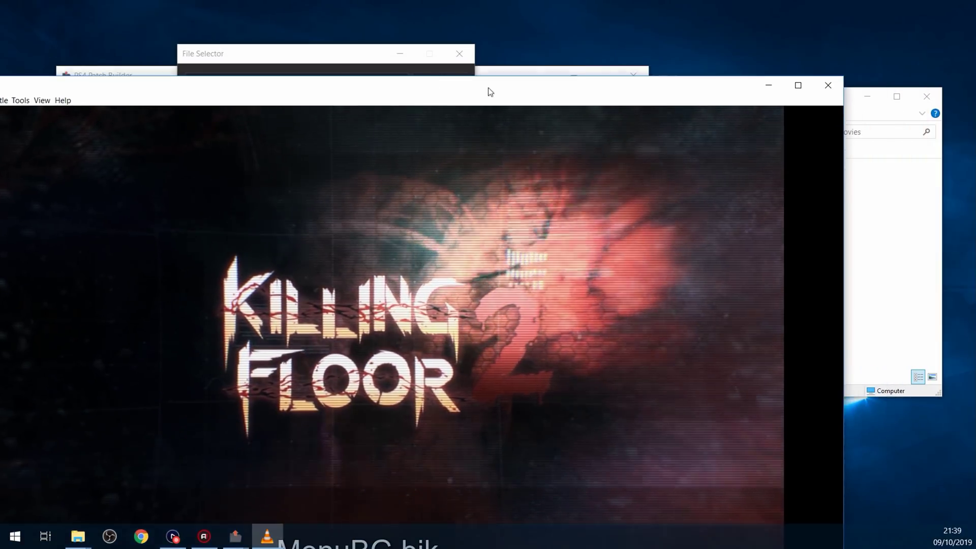
click(830, 82)
Check the exported sce_module and sce_sys folders and eboot.bin in Image0, then return to the KF2 folder
key(alt+Up)
key(alt+Up)
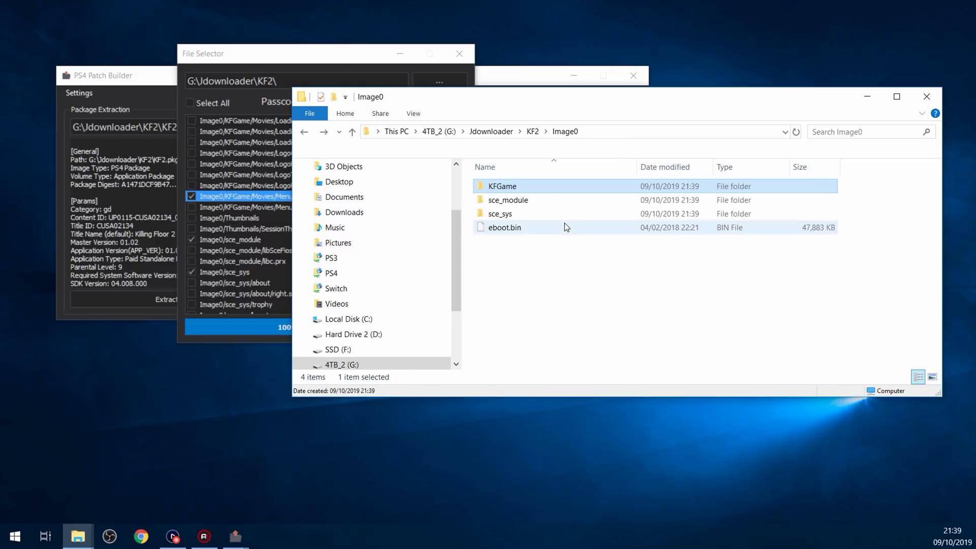
double_click(529, 200)
key(alt+Up)
double_click(504, 214)
key(alt+Up)
click(511, 227)
key(alt+Up)
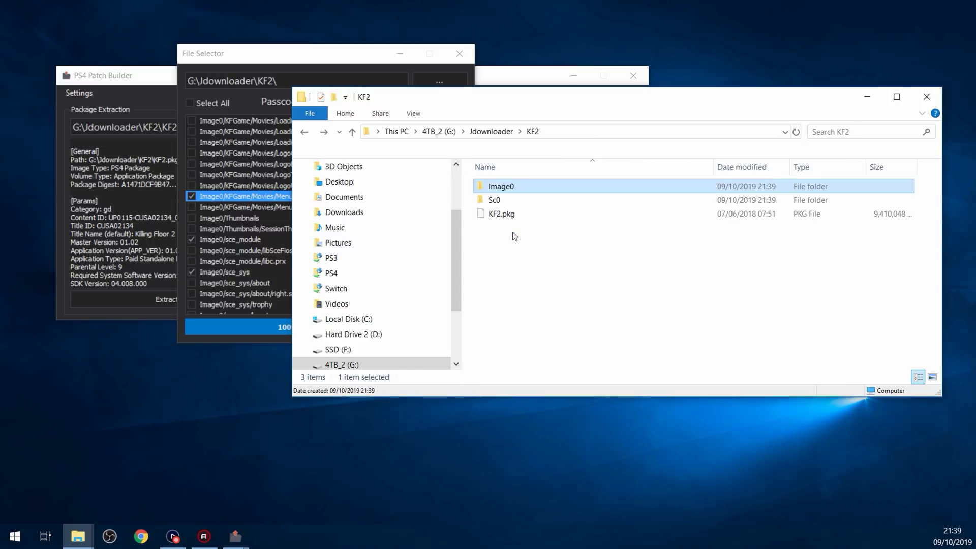
Check the exported contents of the Sc0 folder, then return to the KF2 folder
click(502, 200)
double_click(503, 201)
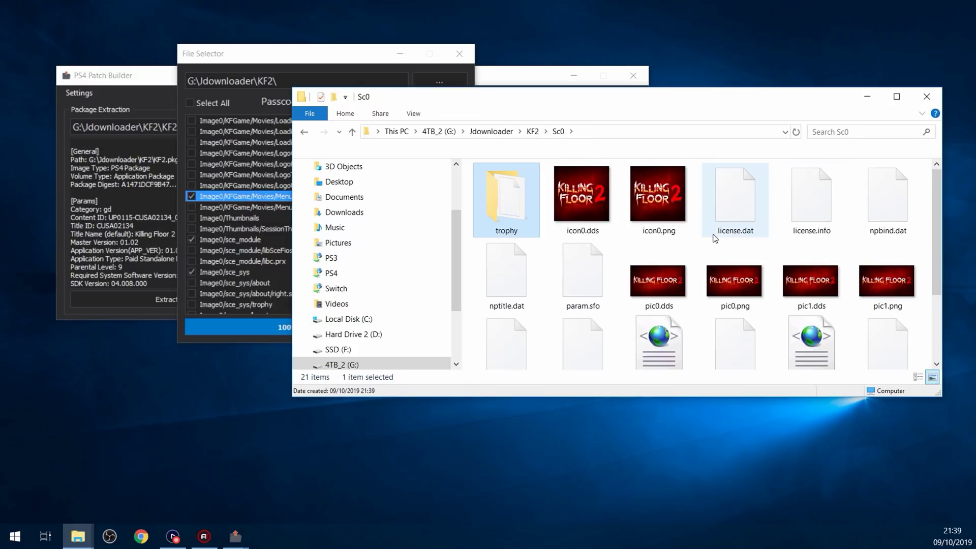
key(alt+Up)
double_click(556, 187)
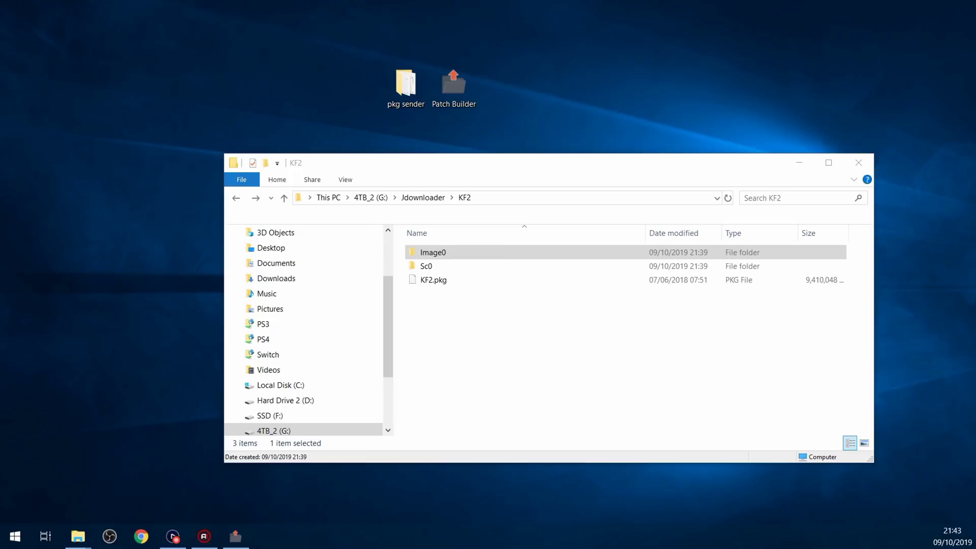
click(421, 327)
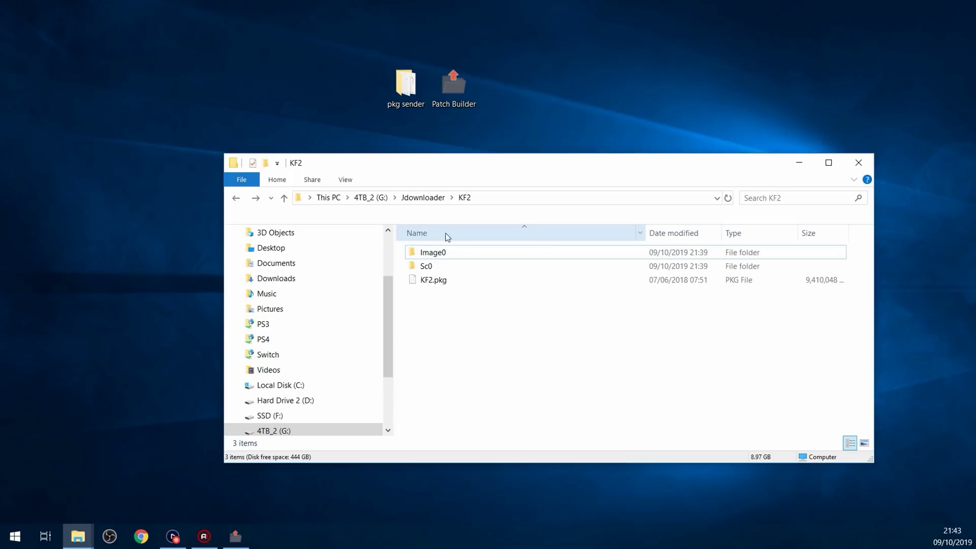
Open Image0\KFGame\Movies in the KF2 folder to reach the extracted MenuBG.bik
double_click(497, 255)
double_click(497, 255)
double_click(497, 255)
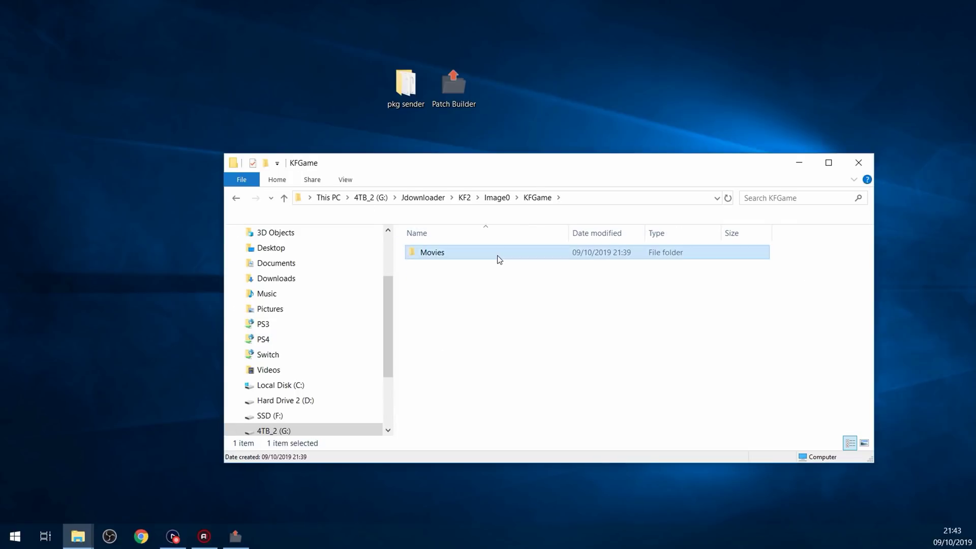
click(497, 255)
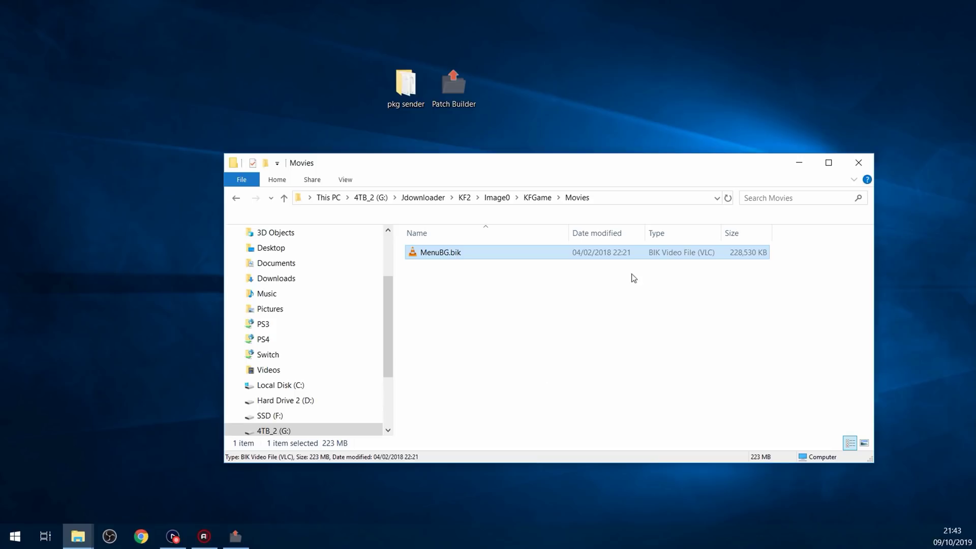
Bring the outro folder onto the desktop, open it and preview its Switch_Outro.avi in VLC, then close the player
drag(973, 139, 343, 96)
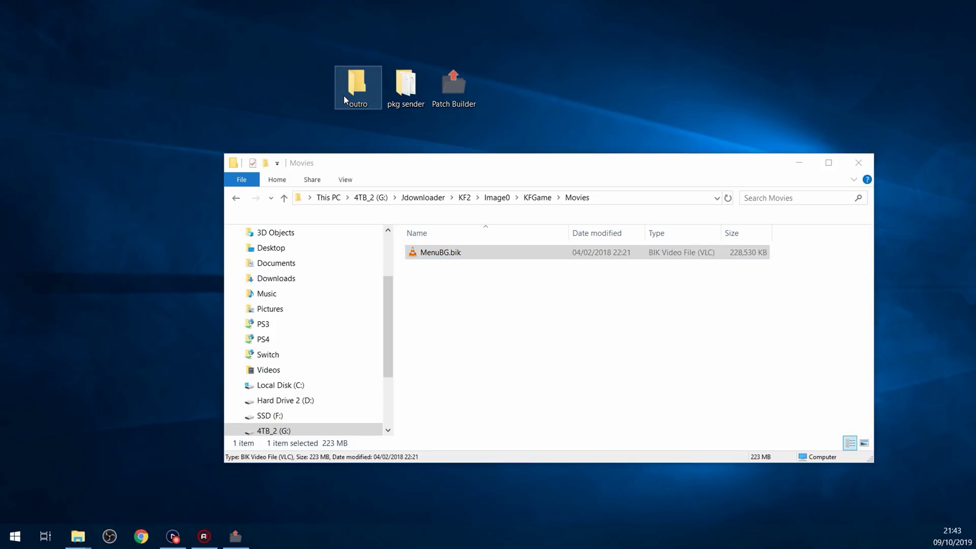
double_click(343, 95)
double_click(440, 255)
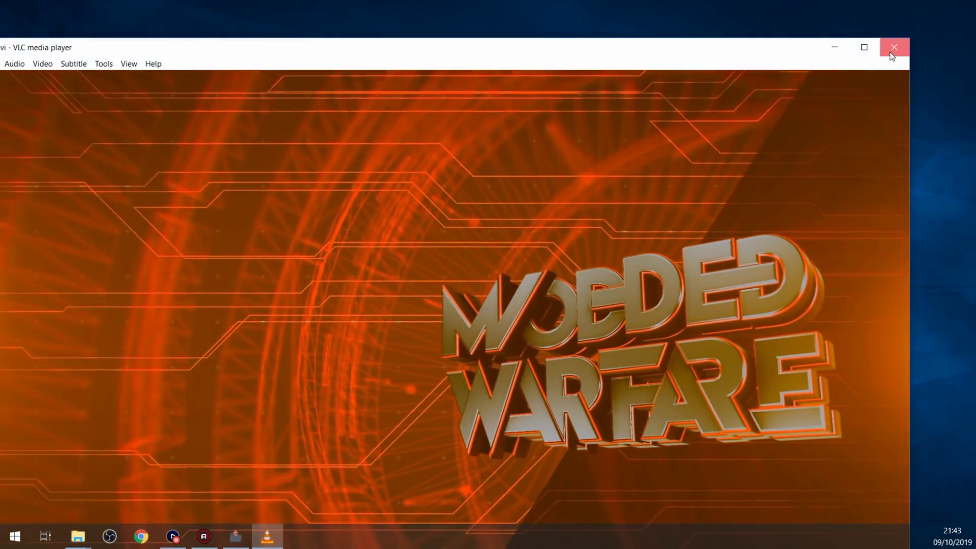
click(894, 46)
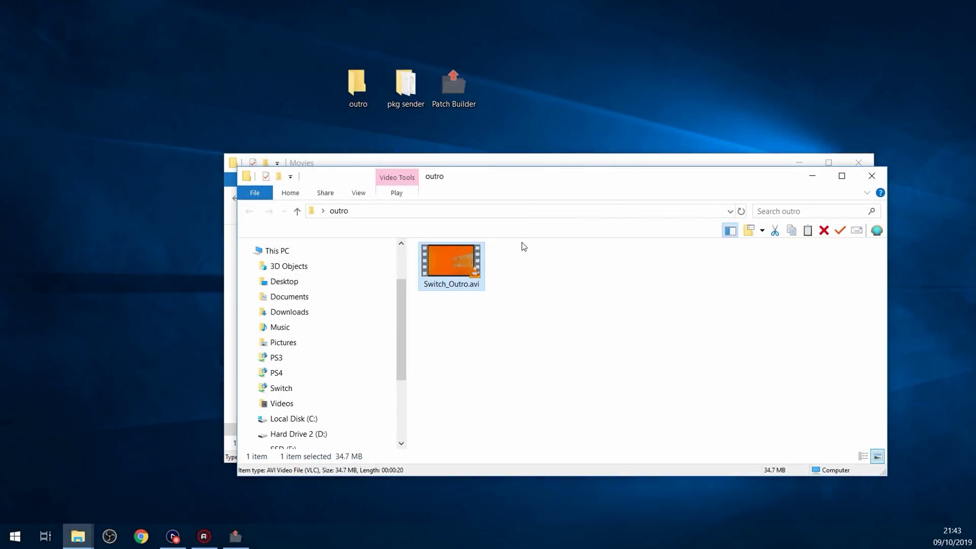
Arrange the Movies and outro folder windows so both their files are visible, and select Switch_Outro.avi
drag(527, 176, 564, 262)
drag(575, 176, 462, 51)
click(802, 471)
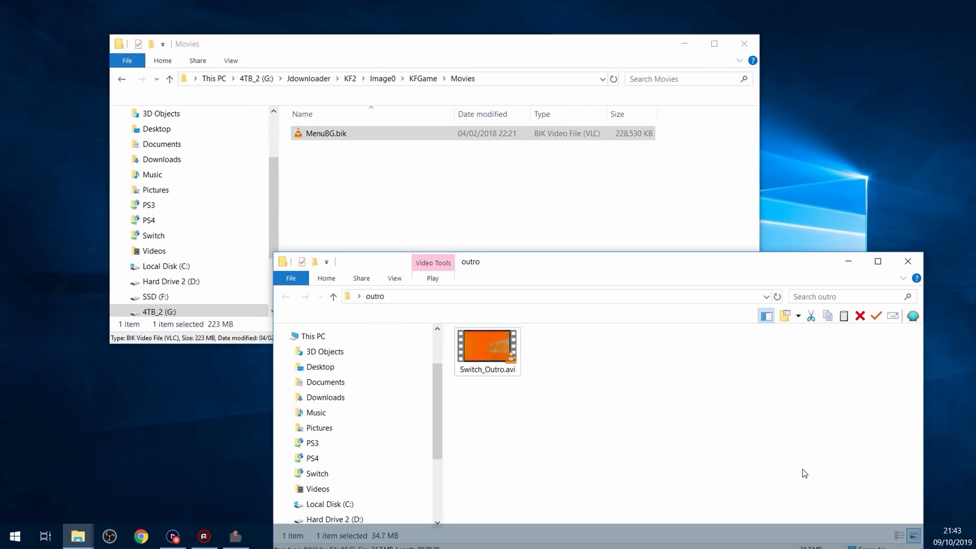
drag(608, 257, 631, 179)
click(542, 288)
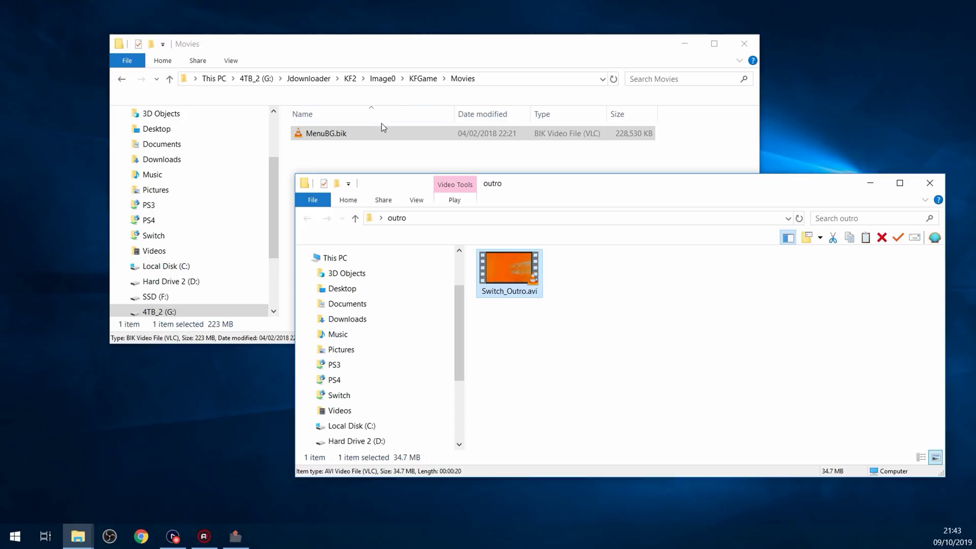
Launch RAD Video Tools and compress Switch_Outro.avi to Switch_Outro.bik with the default Bink 1 settings
key(super)
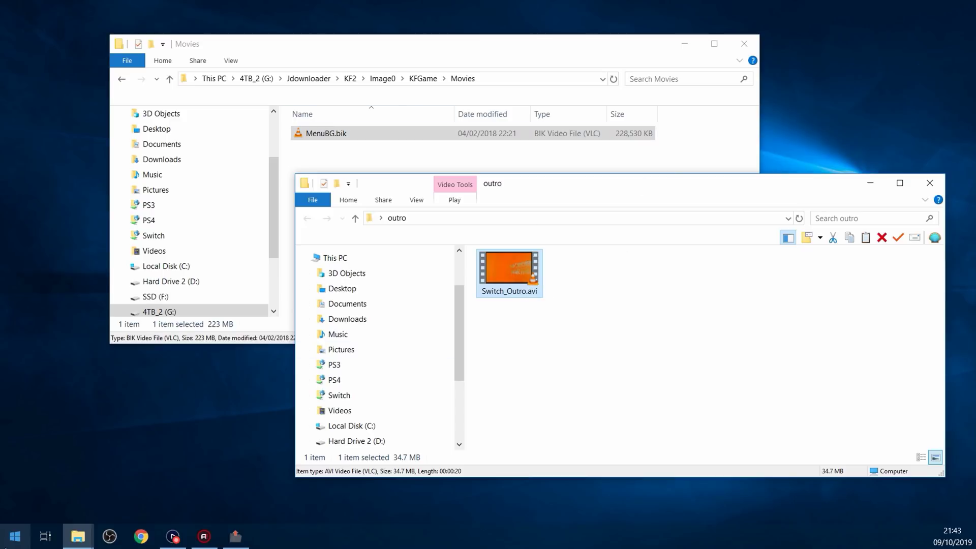
text(vid)
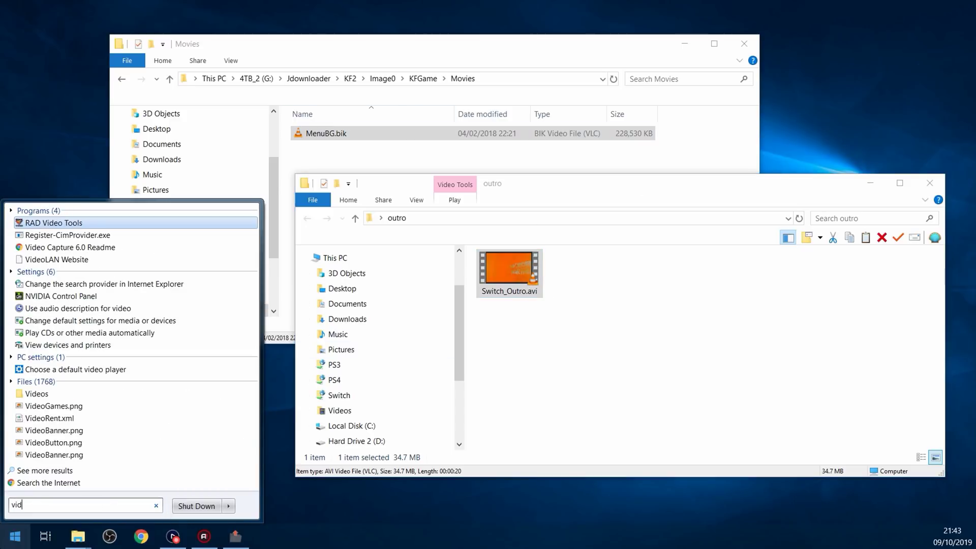
key(Return)
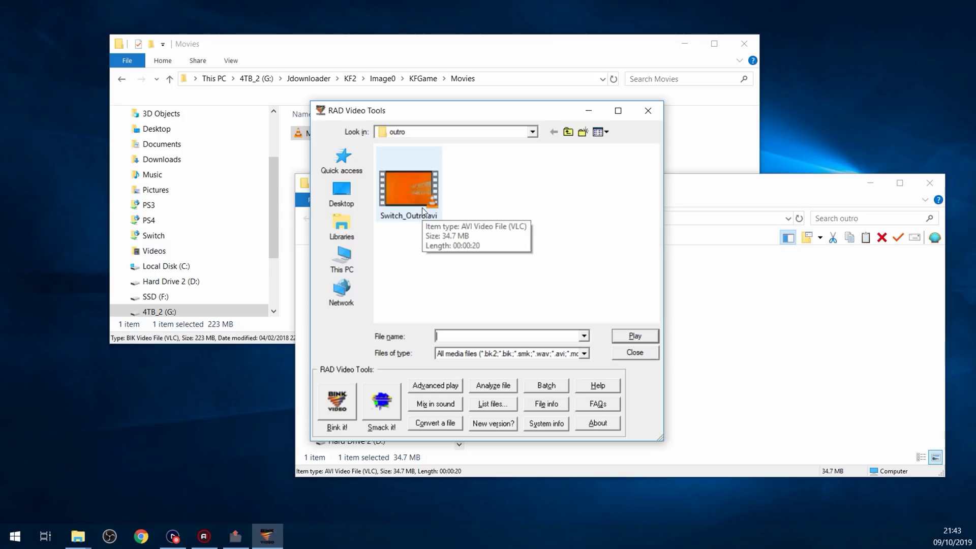
click(397, 191)
click(322, 401)
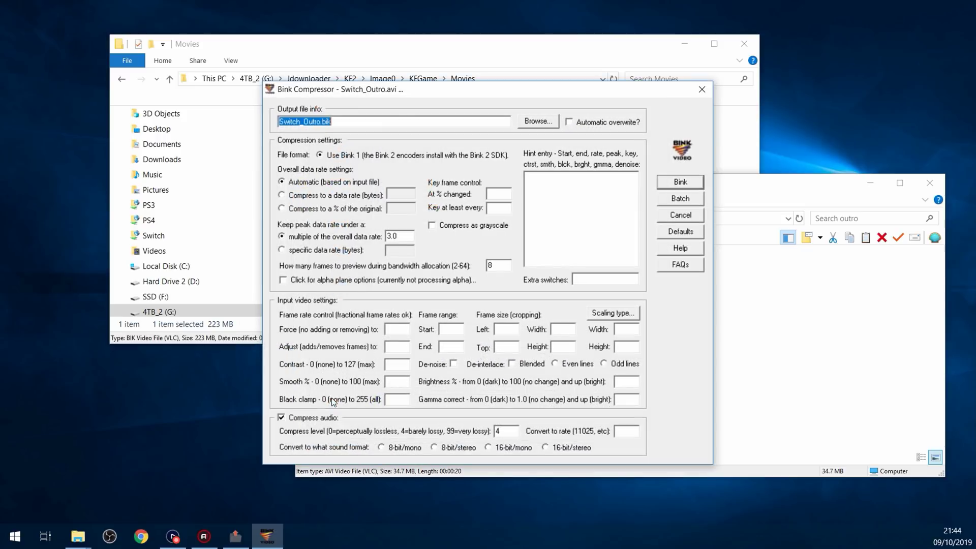
click(680, 182)
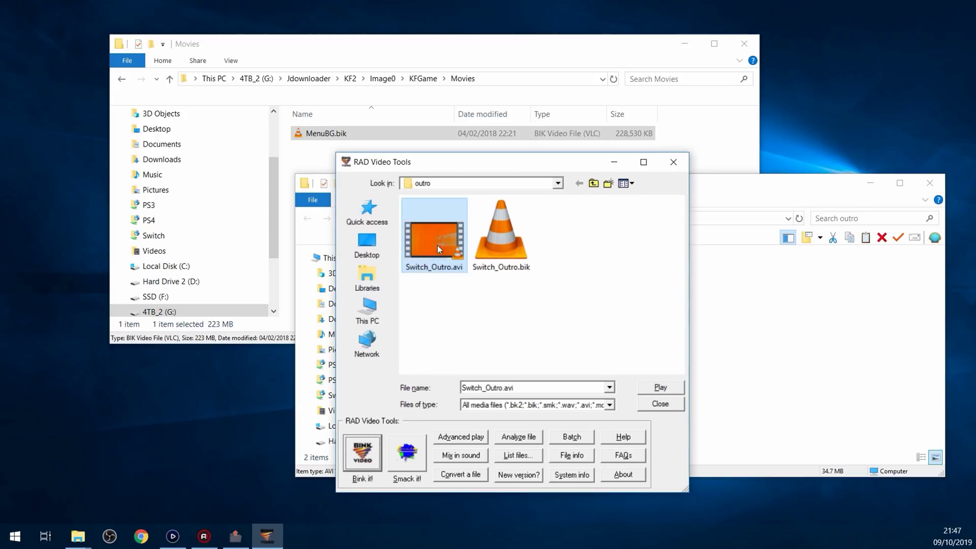
Close RAD Video Tools and copy the converted Switch_Outro.bik from the outro folder into the Movies folder
click(501, 234)
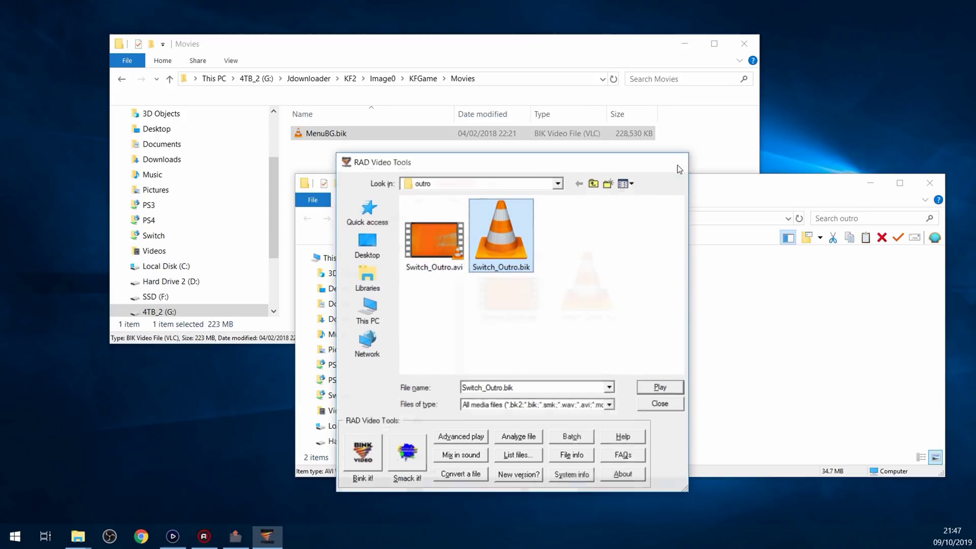
click(673, 161)
click(586, 292)
double_click(586, 292)
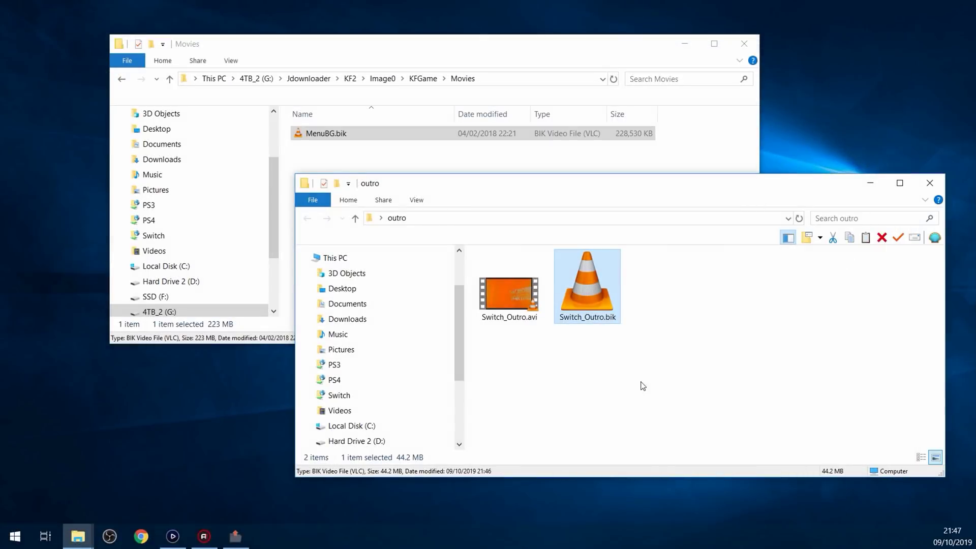
click(613, 365)
drag(603, 191, 501, 223)
drag(482, 322, 476, 181)
Copy the name of the original MenuBG.bik in the Movies folder, then delete that file
right_click(355, 137)
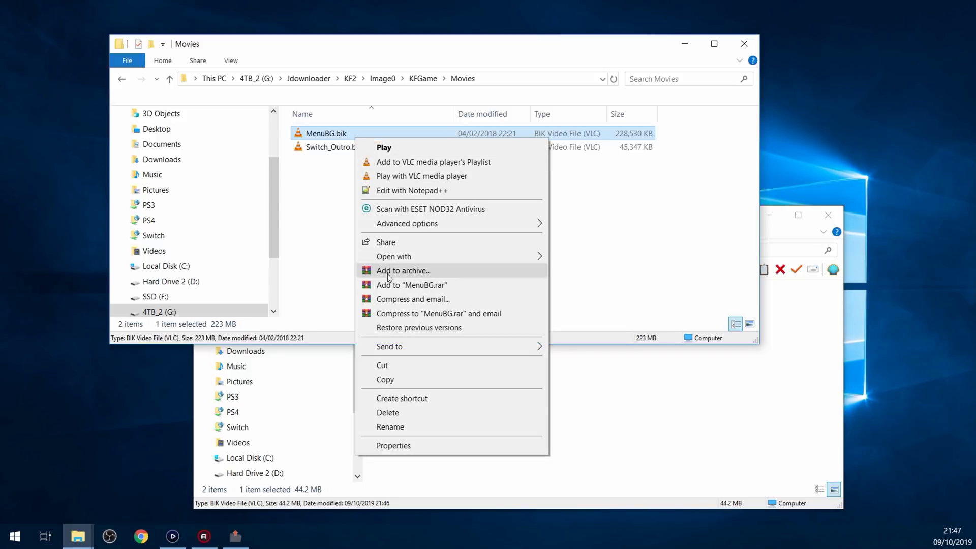
click(397, 427)
key(ctrl+c)
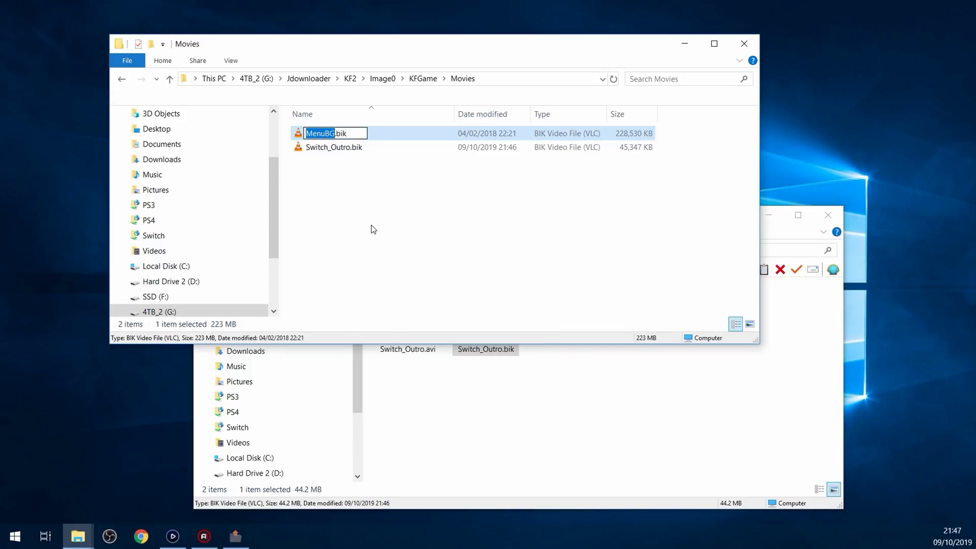
key(Escape)
key(Delete)
Rename Switch_Outro.bik in the Movies folder as MenuBG.bik and close the outro folder window
right_click(356, 133)
click(398, 425)
key(ctrl+v)
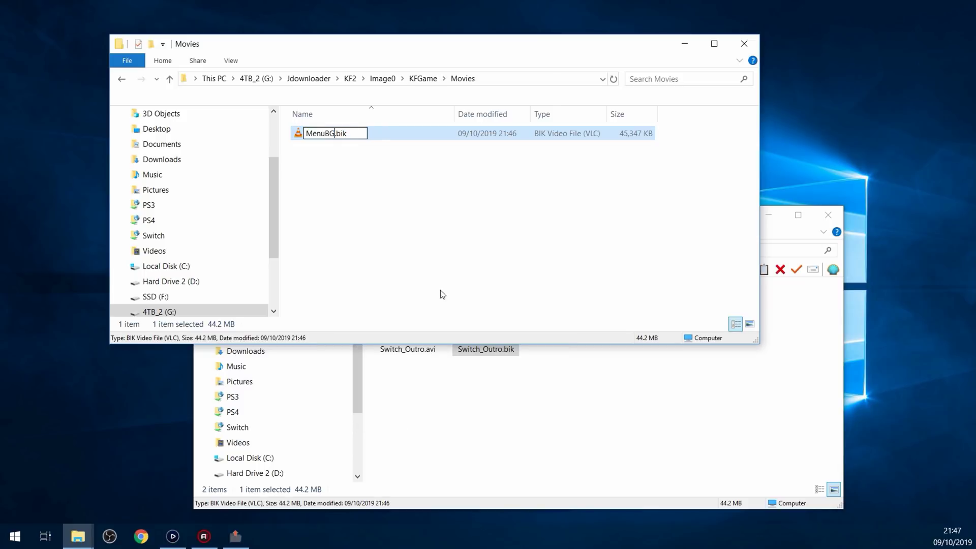
key(Return)
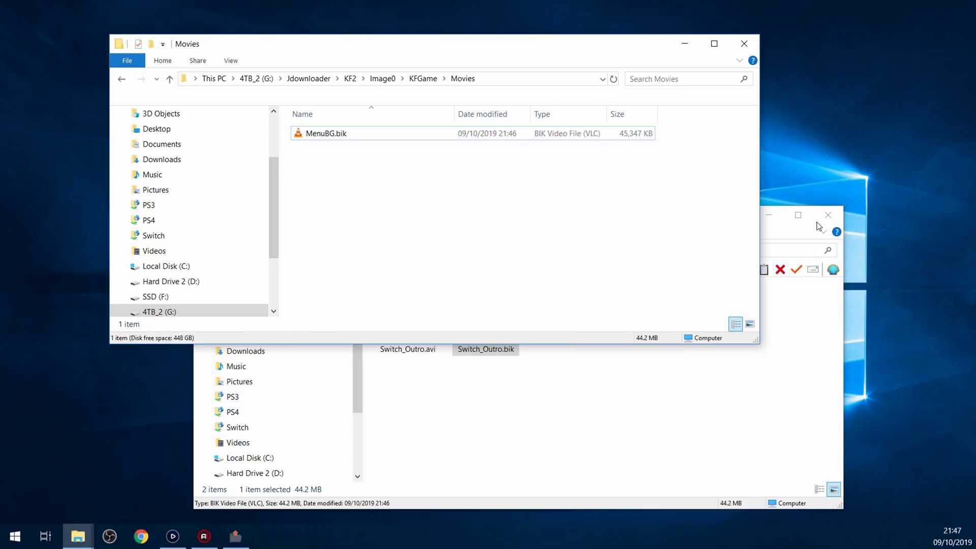
click(824, 217)
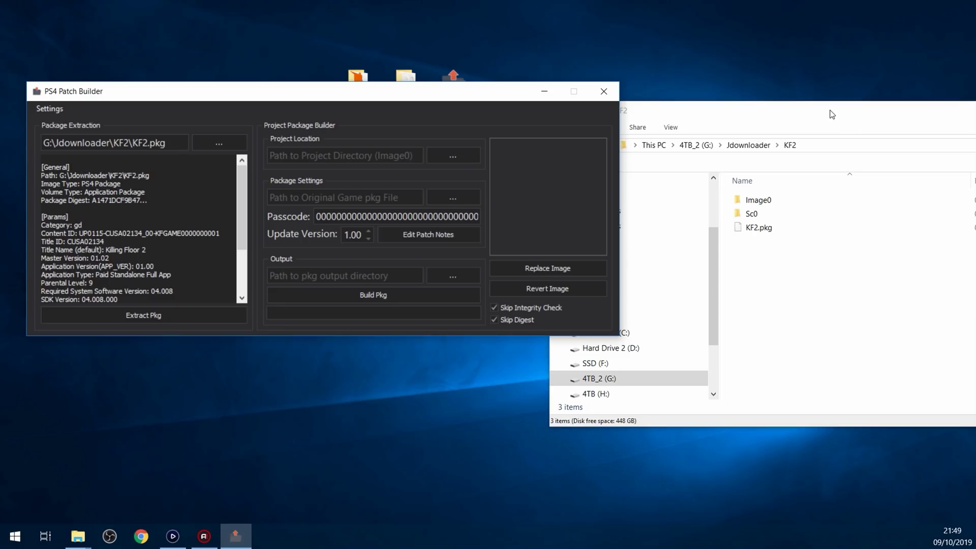
Place the KF2 folder window beside PS4 Patch Builder and set its Image0 folder as the project location
drag(832, 115, 741, 196)
drag(668, 194, 732, 170)
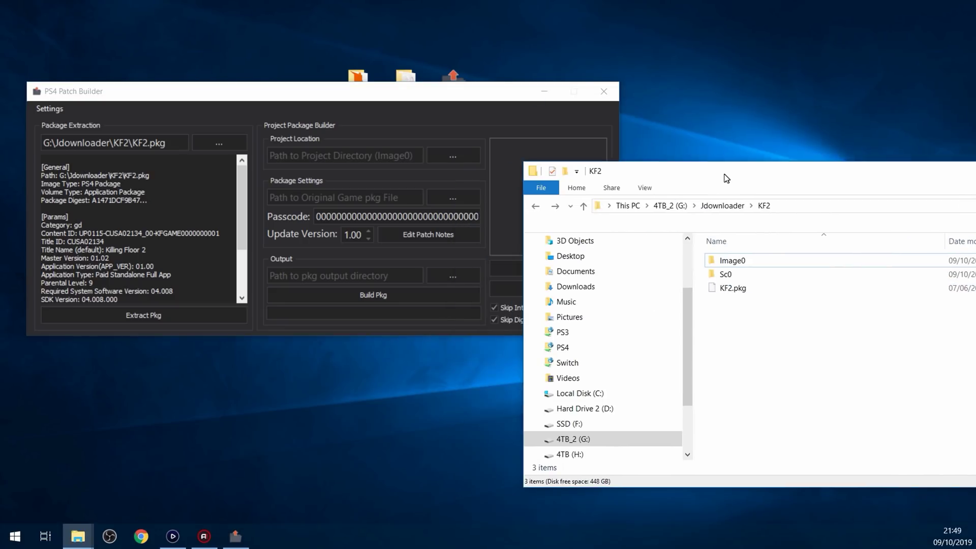
click(344, 86)
drag(344, 83, 289, 74)
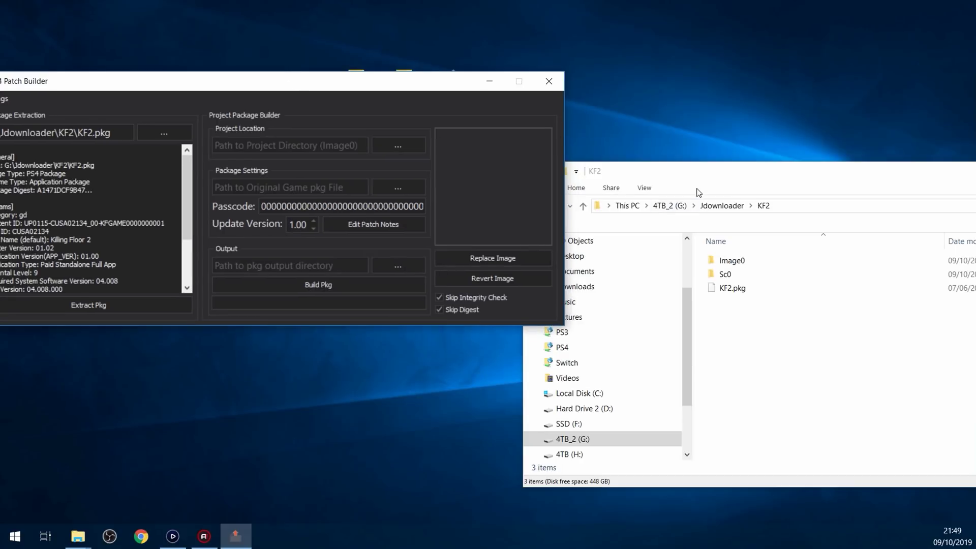
drag(699, 193, 701, 174)
click(752, 257)
click(762, 243)
drag(753, 246, 320, 145)
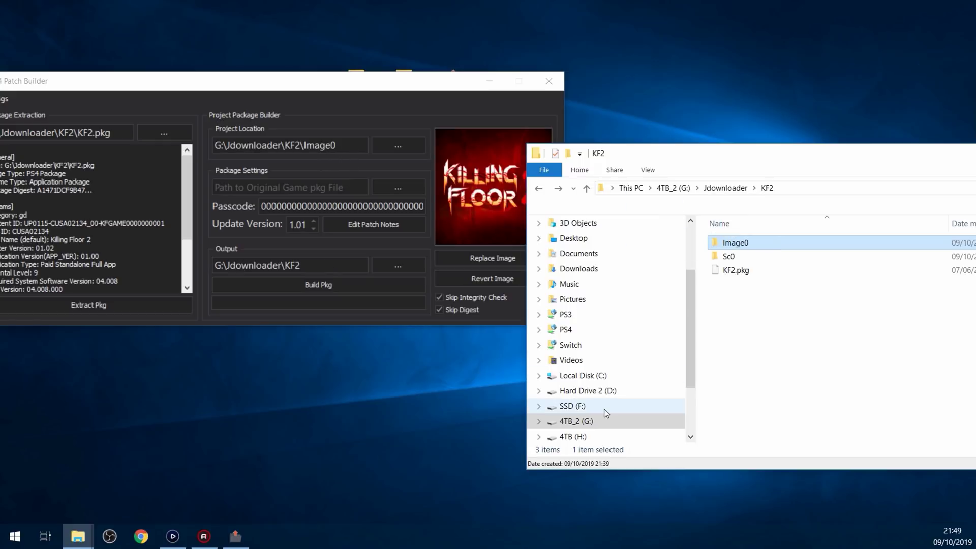
Set KF2.pkg as the original game package and build the version 1.01 patch into G:\Jdownloader\KF2
click(765, 274)
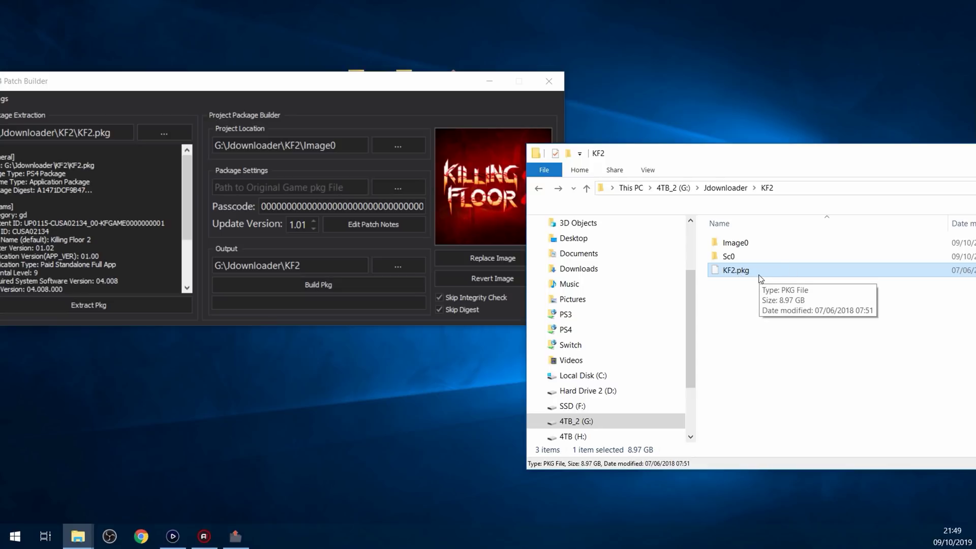
drag(761, 279, 280, 185)
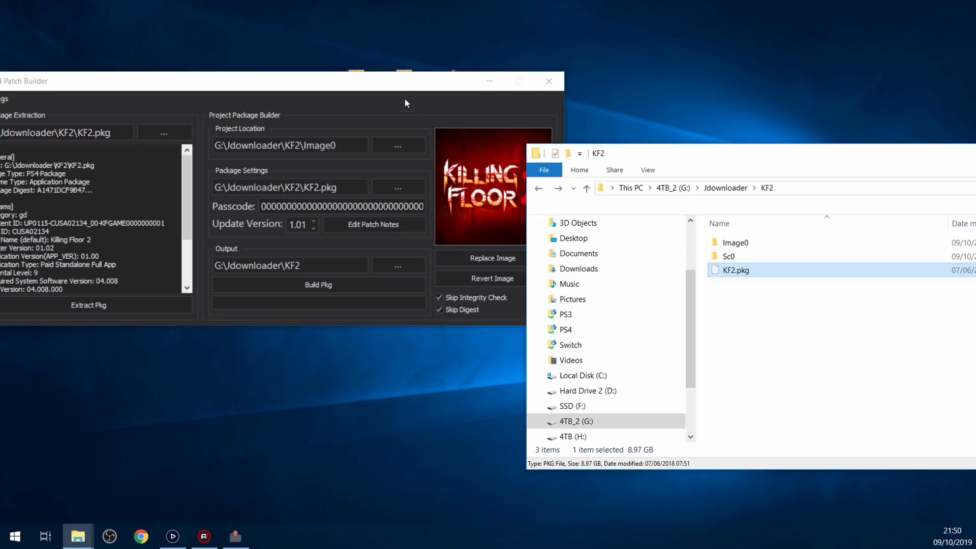
drag(399, 81, 417, 83)
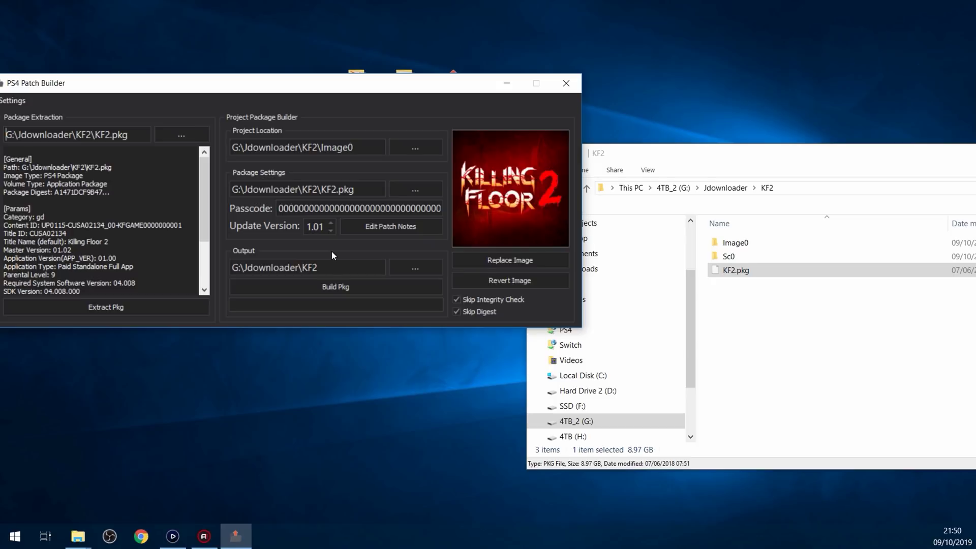
drag(382, 88, 422, 78)
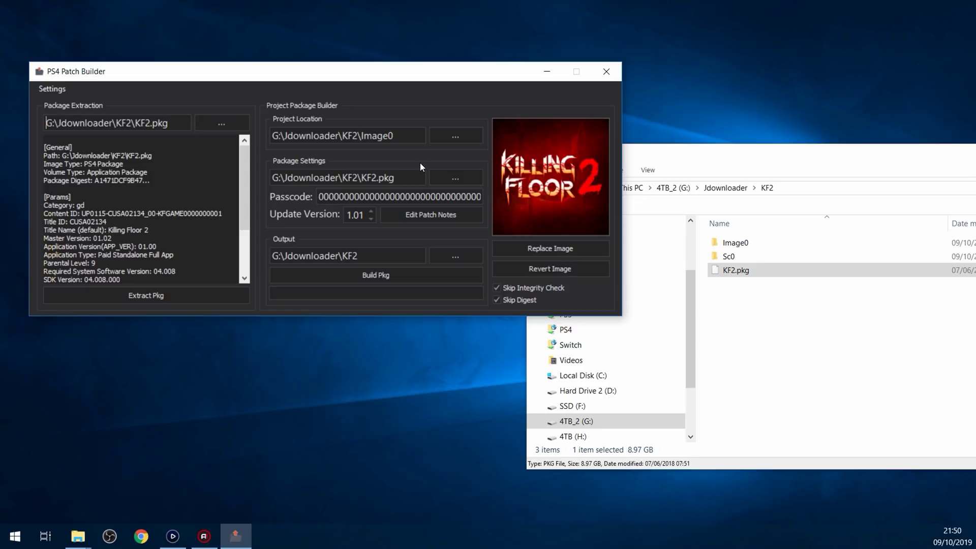
click(389, 281)
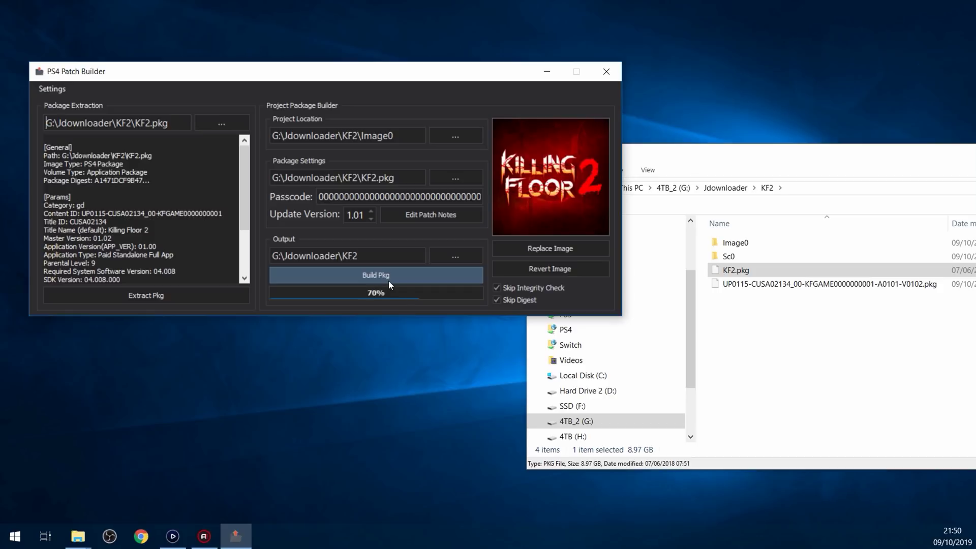
Bring the KF2 folder window forward and check the newly built patch package file
drag(737, 156, 531, 117)
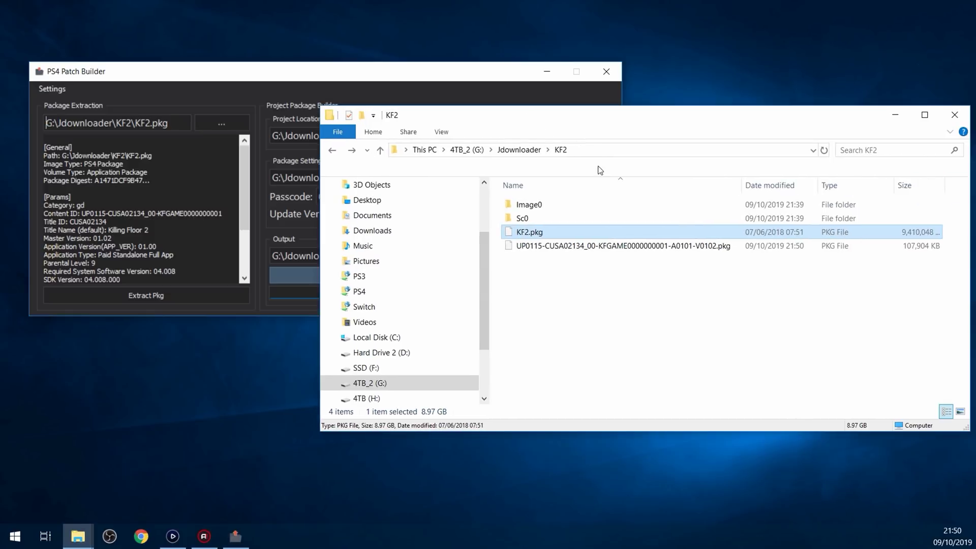
click(619, 248)
drag(660, 118, 617, 329)
drag(481, 329, 428, 59)
Delete log.txt and the text document generated alongside the patch package from the KF2 folder
drag(480, 265, 465, 209)
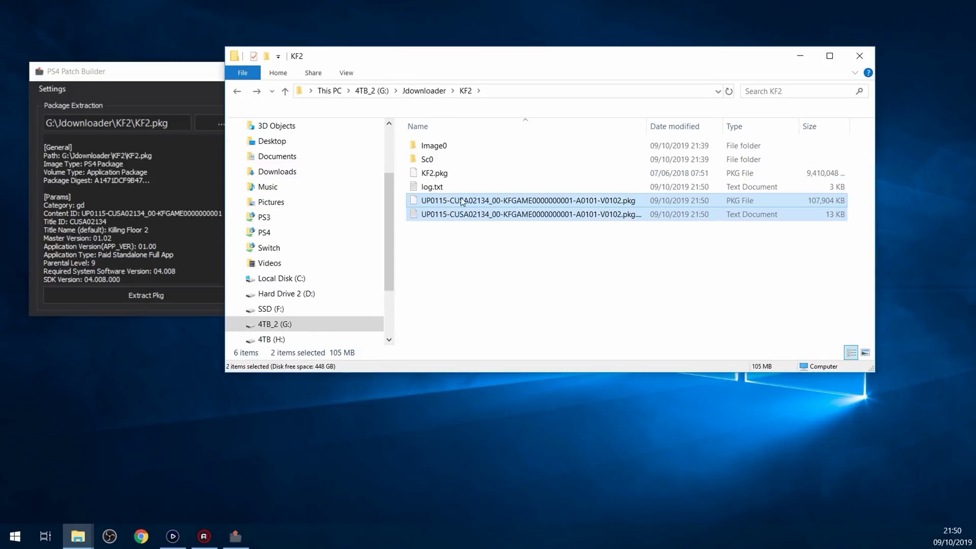
click(432, 187)
ctrl+click(453, 215)
key(Delete)
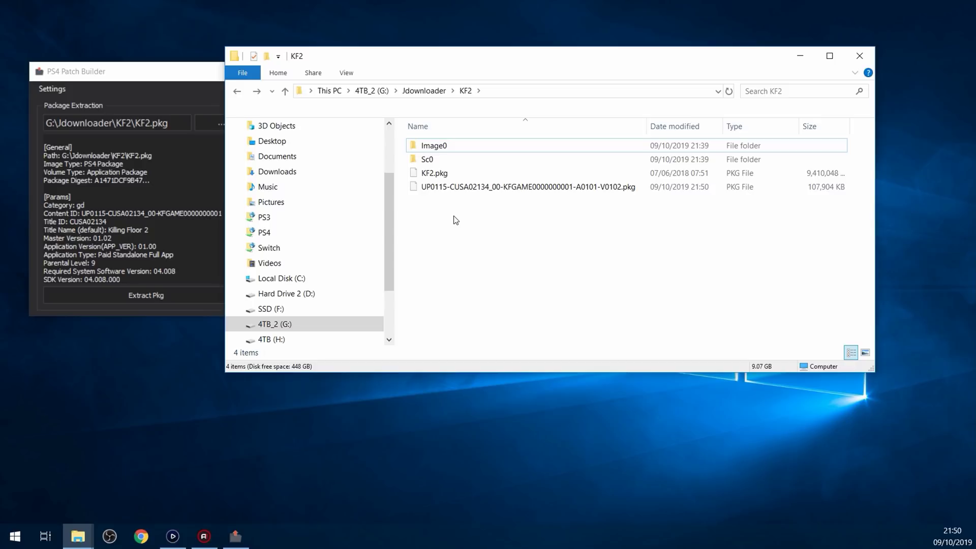
Select the built patch package, move the KF2 window clear of the desktop icons and open the pkg sender folder
click(529, 189)
drag(621, 71, 725, 219)
drag(570, 210, 636, 168)
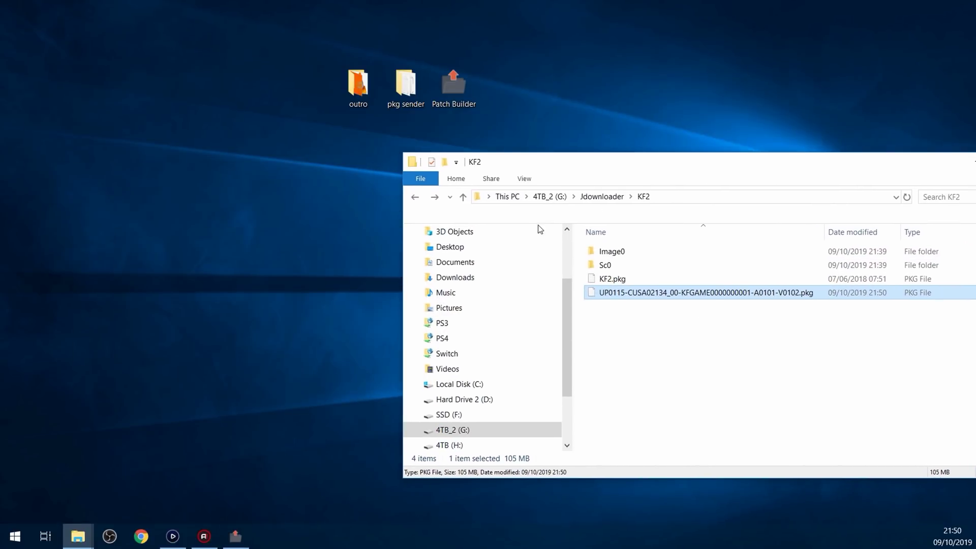
click(401, 83)
double_click(406, 84)
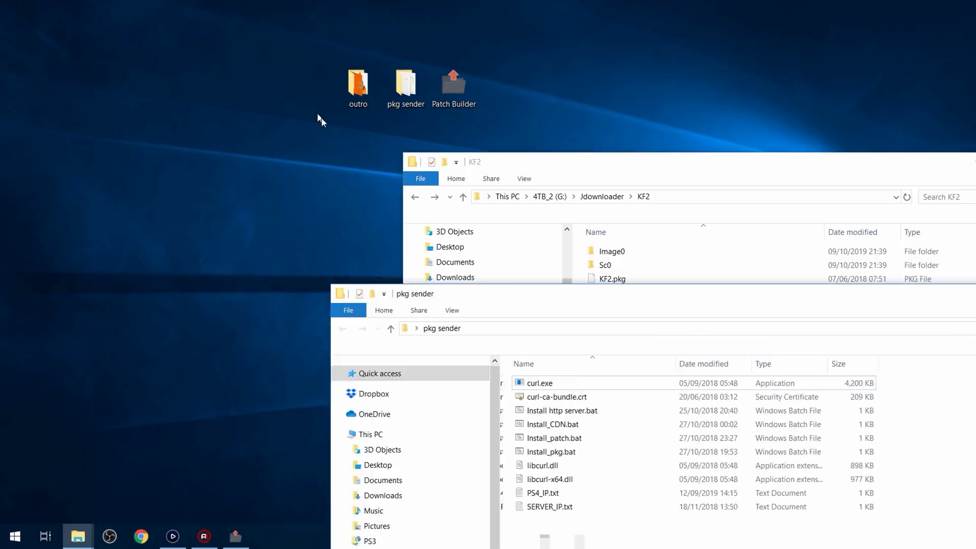
Send the built Killing Floor 2 patch package to the PS4 by passing it to Install_pkg.bat in the pkg sender folder
click(804, 173)
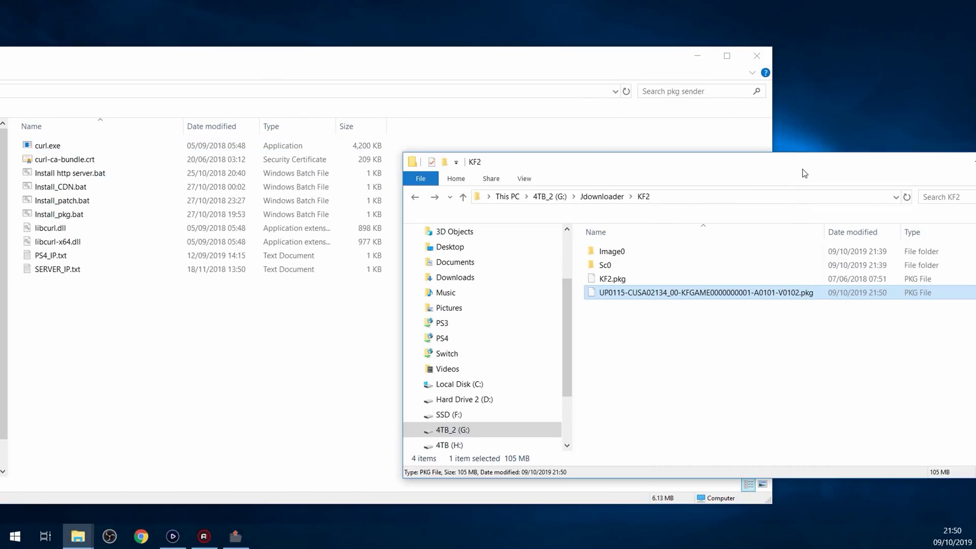
drag(764, 300, 129, 217)
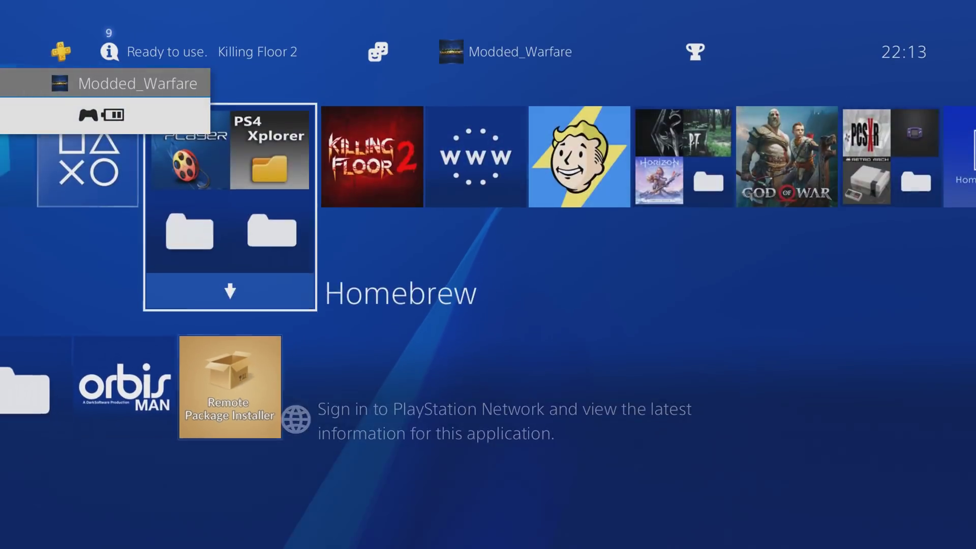
Select Remote PKG installer in the PS4's Homebrew folder and close the application
key(Escape)
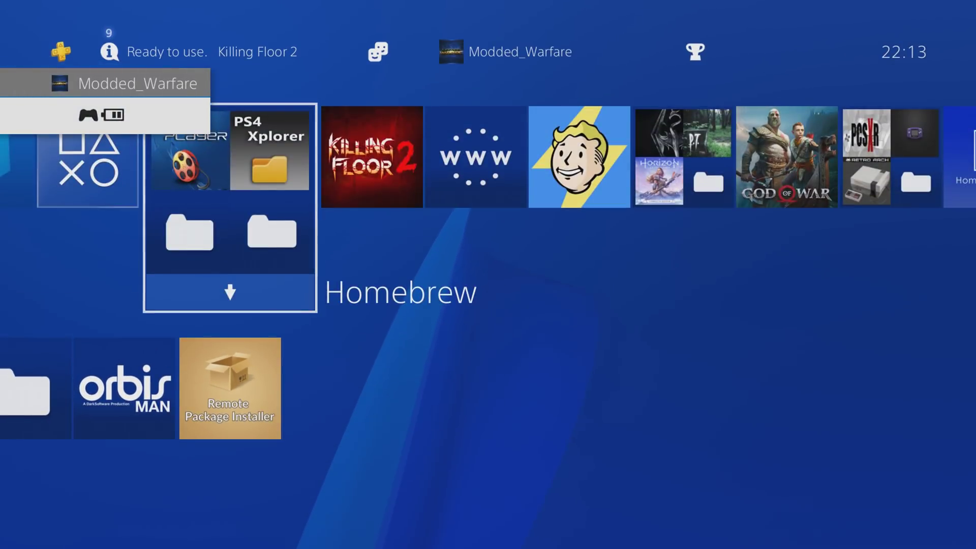
key(Right)
key(Left)
key(Down)
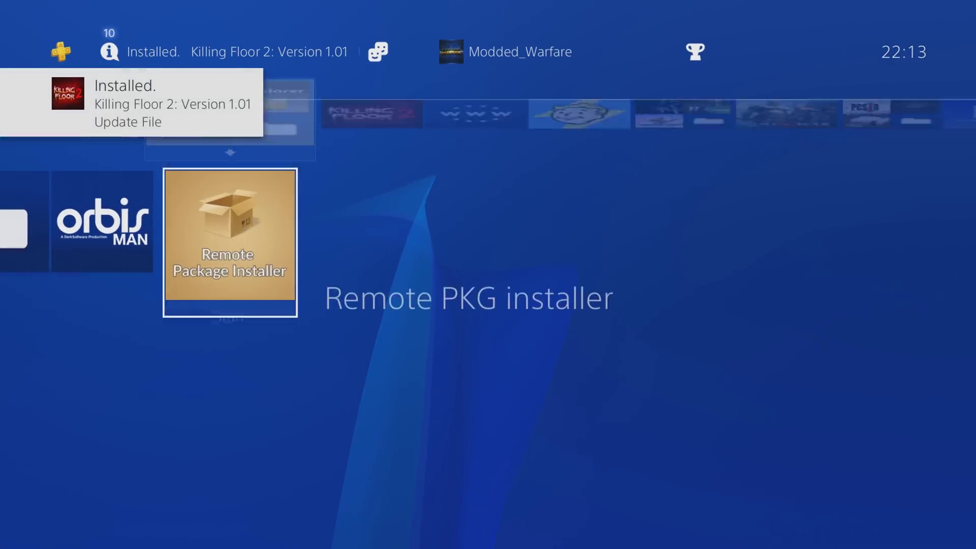
key(Menu)
key(Return)
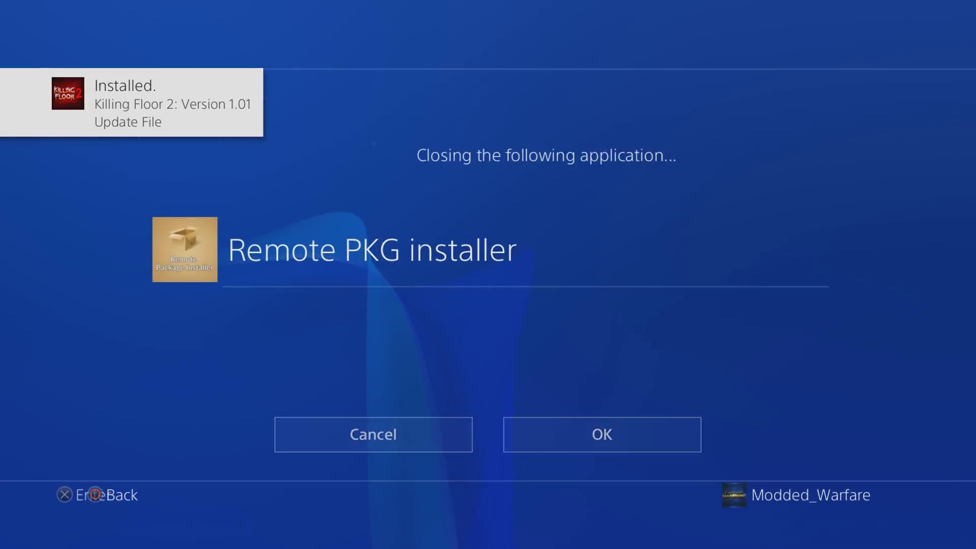
key(Return)
Check the installed version on the Information page of Killing Floor 2
key(Up)
key(Menu)
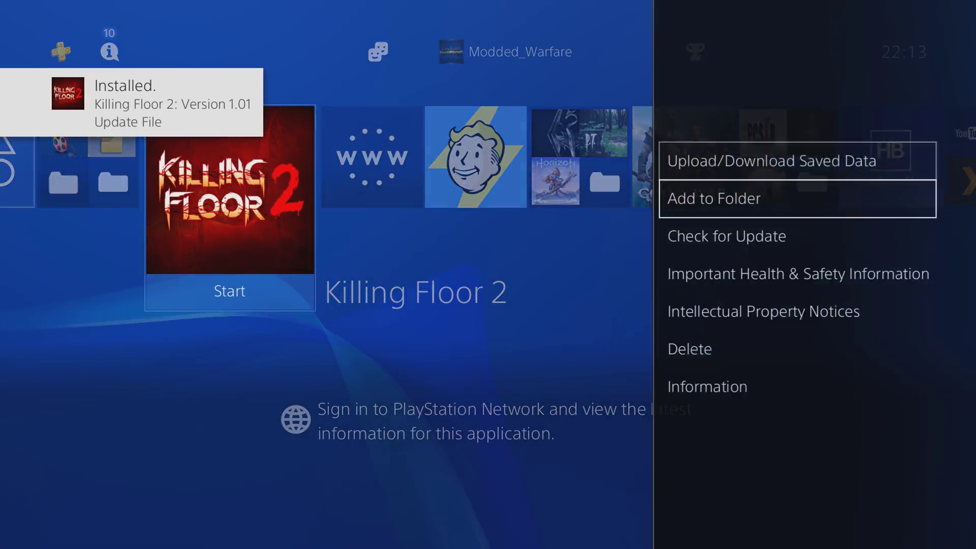
key(Return)
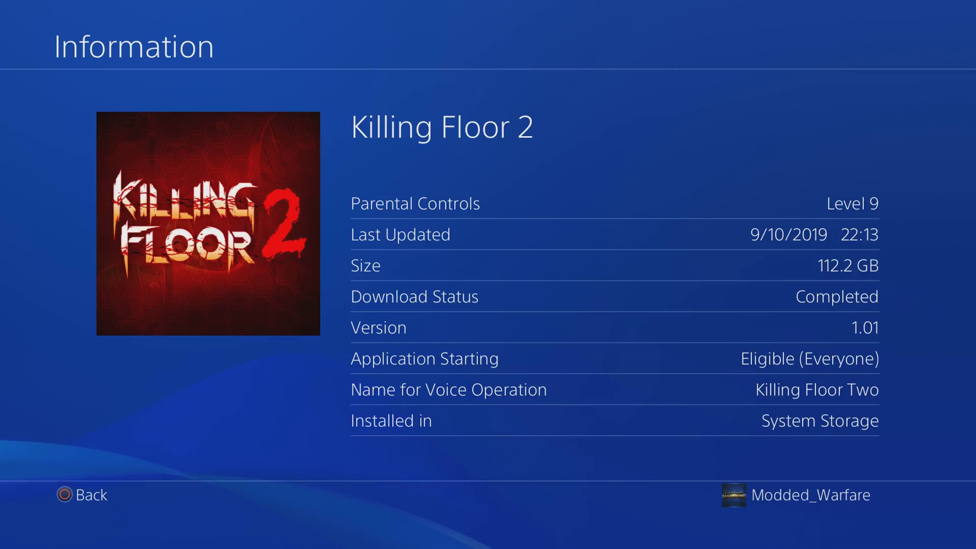
key(Escape)
Launch Killing Floor 2, enter its home menu and dismiss the online features notice
key(Return)
key(Down)
key(Return)
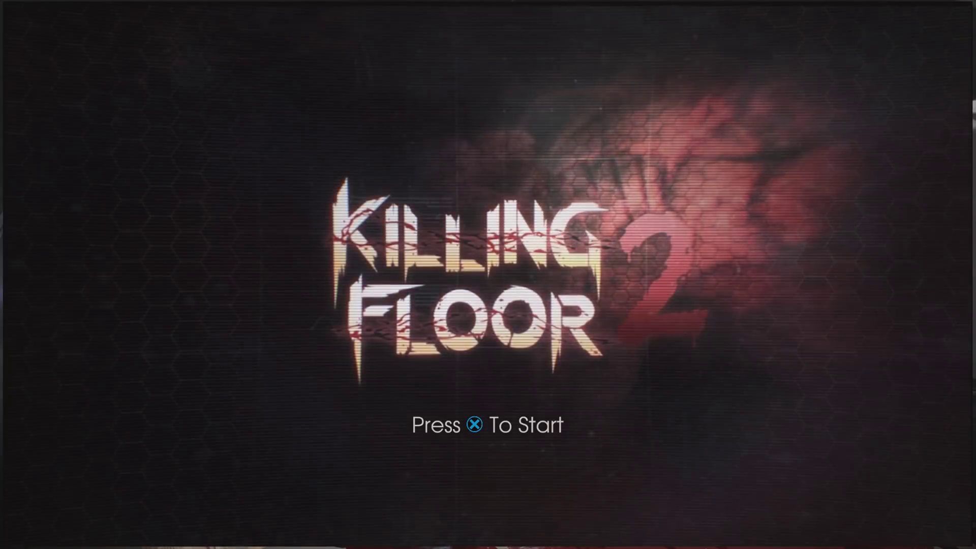
key(Return)
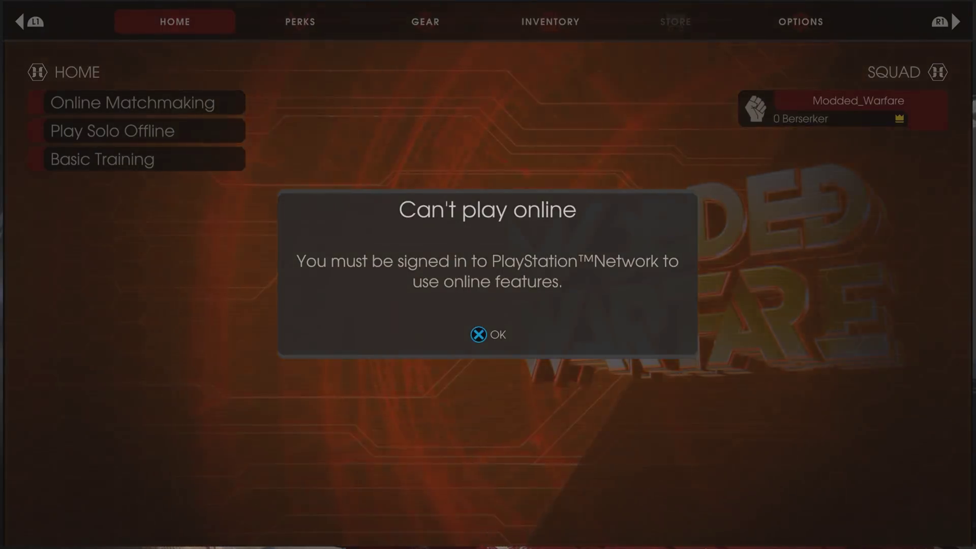
key(Return)
Examine the custom background video behind the Killing Floor 2 home menu while moving between its entries
key(Down)
key(Down)
key(Down)
key(Down)
key(Up)
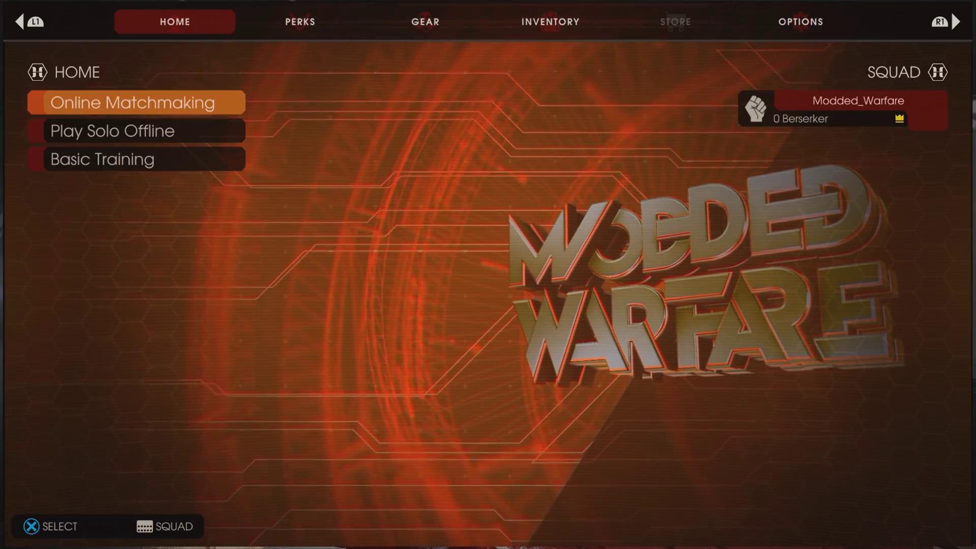
click(112, 131)
key(Up)
key(Down)
key(Down)
key(Up)
key(Up)
key(Down)
key(Down)
key(Up)
key(Up)
key(Down)
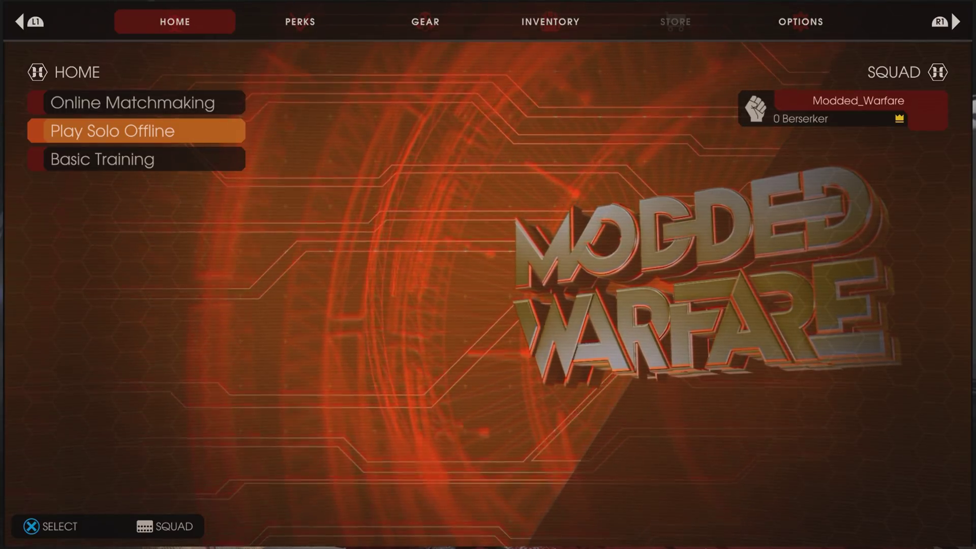
Return to the PS4 home screen and close Killing Floor 2
key(super)
key(Menu)
key(Return)
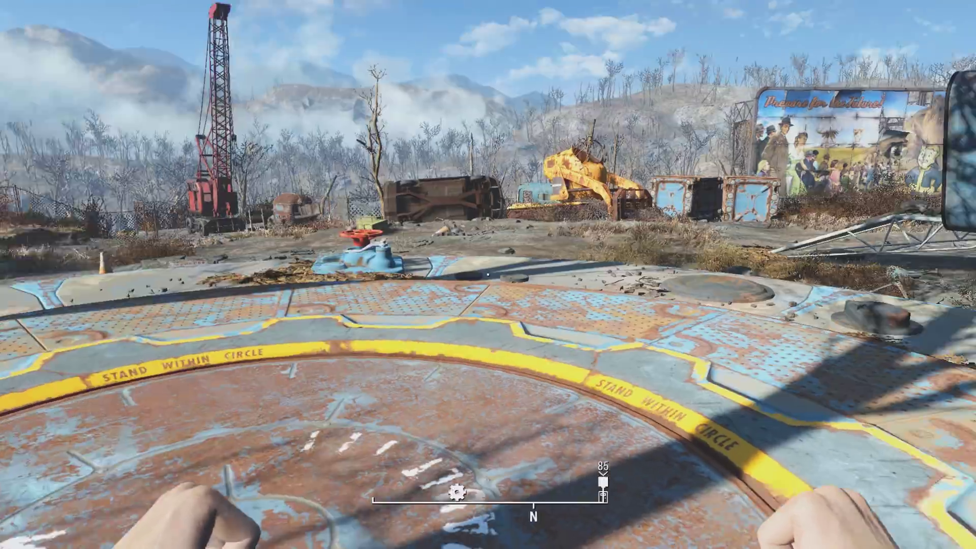
Look through the Pip-Boy inventory in Fallout 4 from weapons to miscellaneous items and put it away
key(Tab)
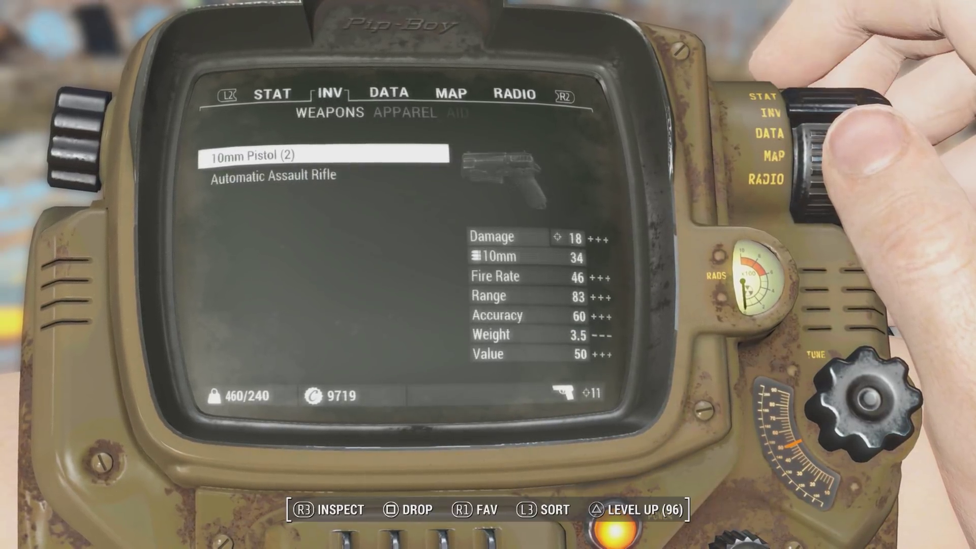
key(Right)
key(Right)
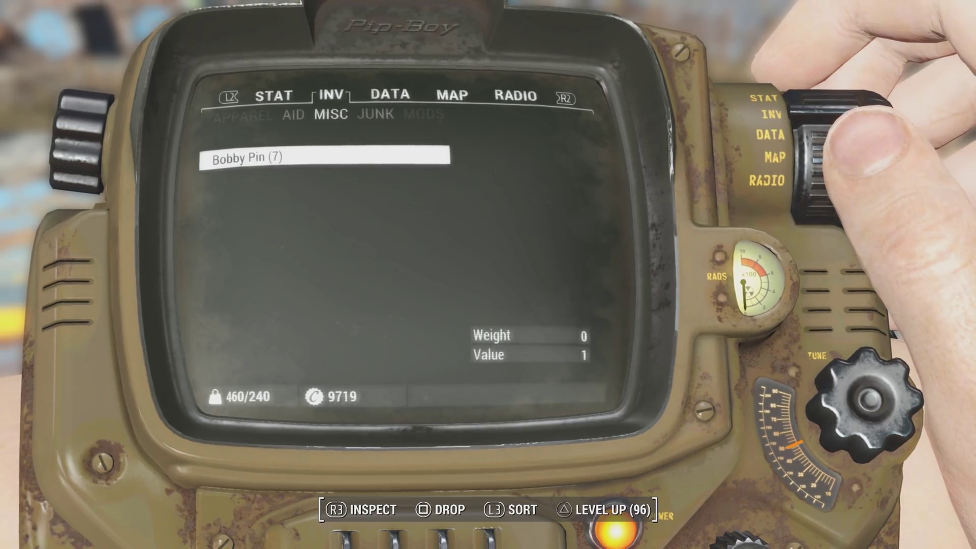
key(Tab)
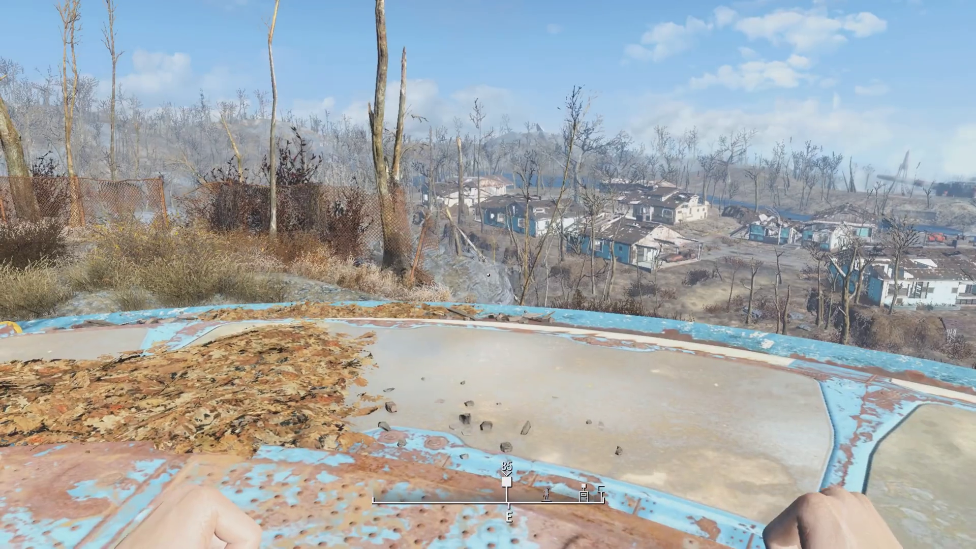
Return to the PS4 home screen and open Fallout 4's Information page to check its update version
key(super)
key(Menu)
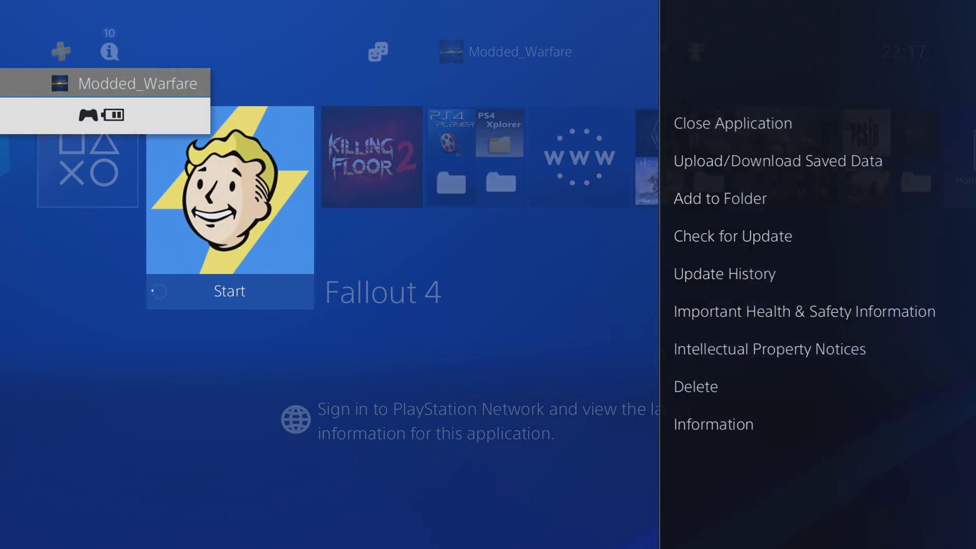
key(Escape)
key(Menu)
key(Down)
key(Down)
key(Down)
key(Down)
key(Down)
key(Down)
key(Down)
key(Down)
key(Return)
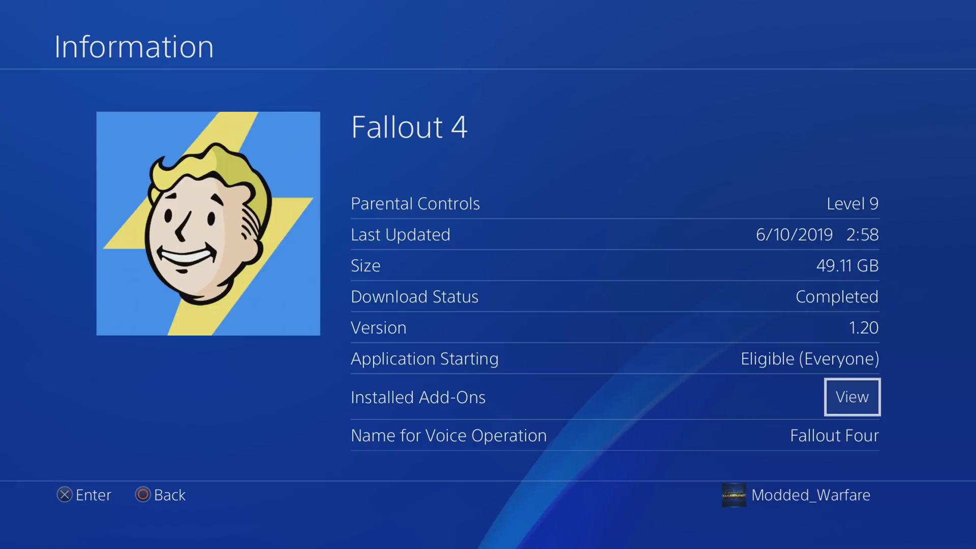
View the installed add-ons of Fallout 4 and return to the home screen
key(Return)
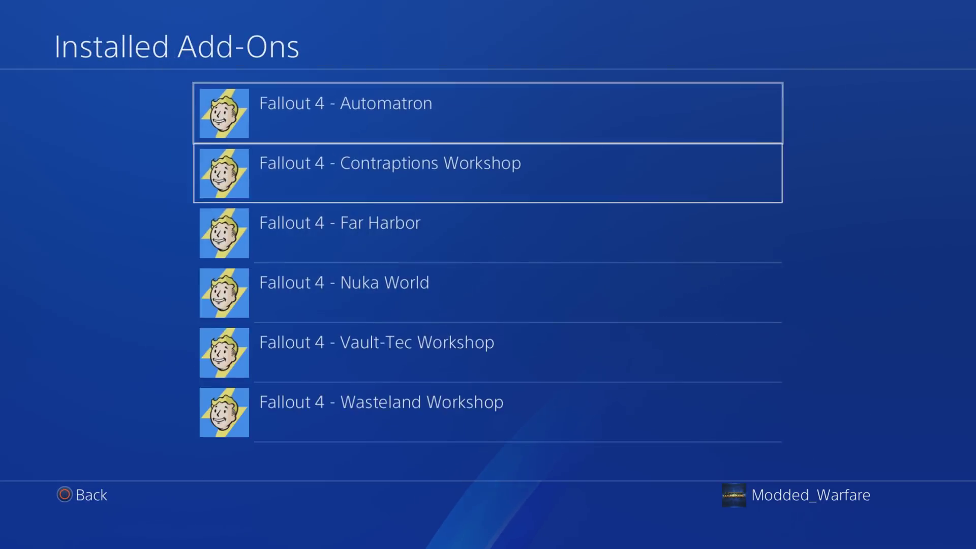
key(Escape)
key(Escape)
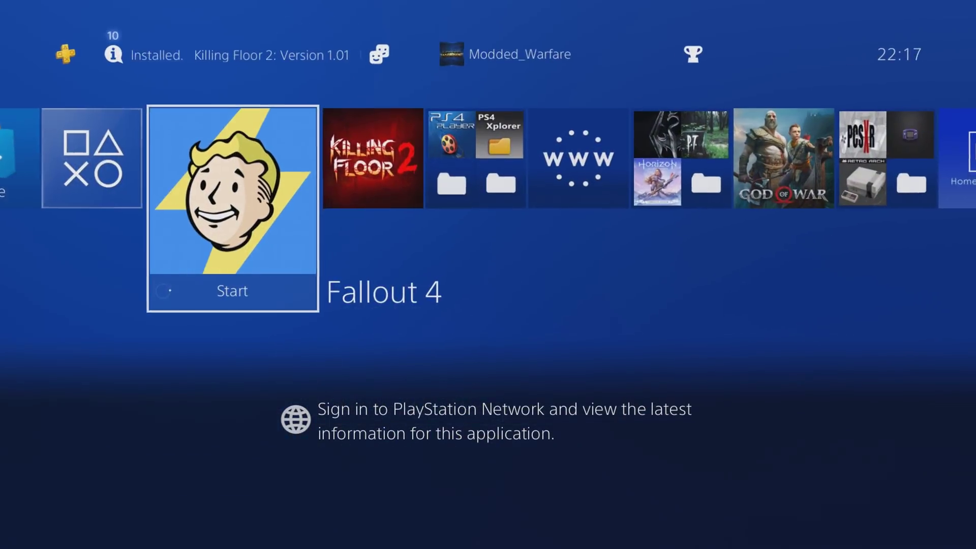
Close the running Fallout 4 application from its options on the home screen
key(Right)
key(Left)
key(Menu)
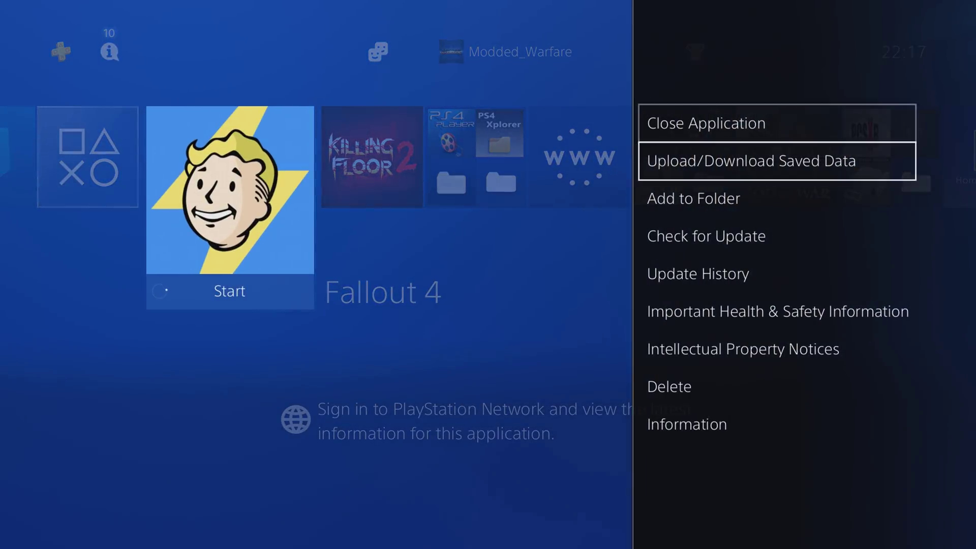
key(Return)
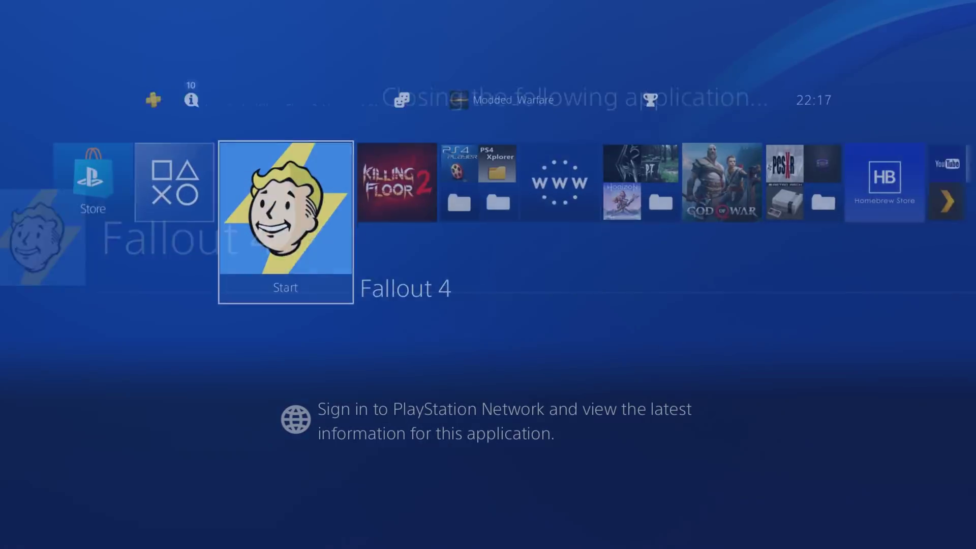
Open the Homebrew folder on the home screen and start Remote PKG installer
key(Right)
key(Right)
key(Return)
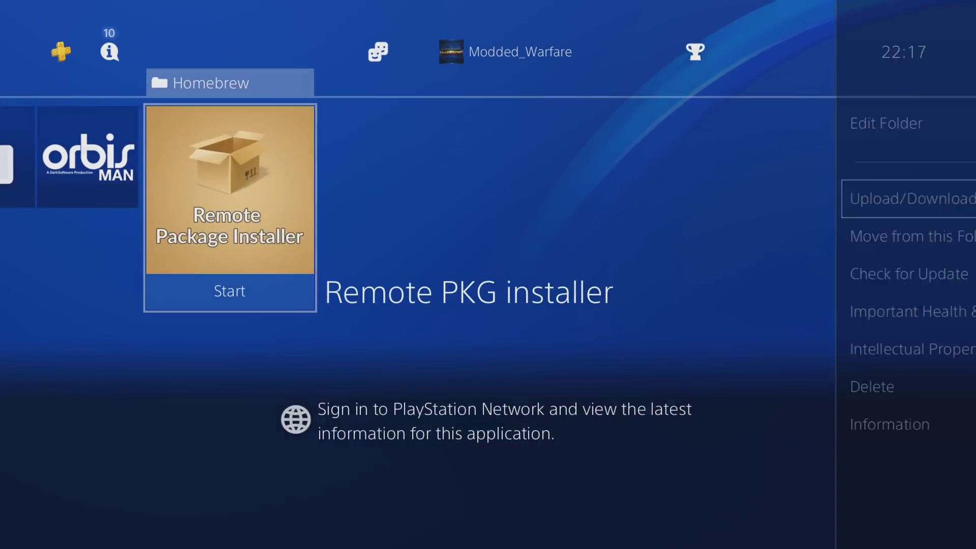
key(Menu)
key(Escape)
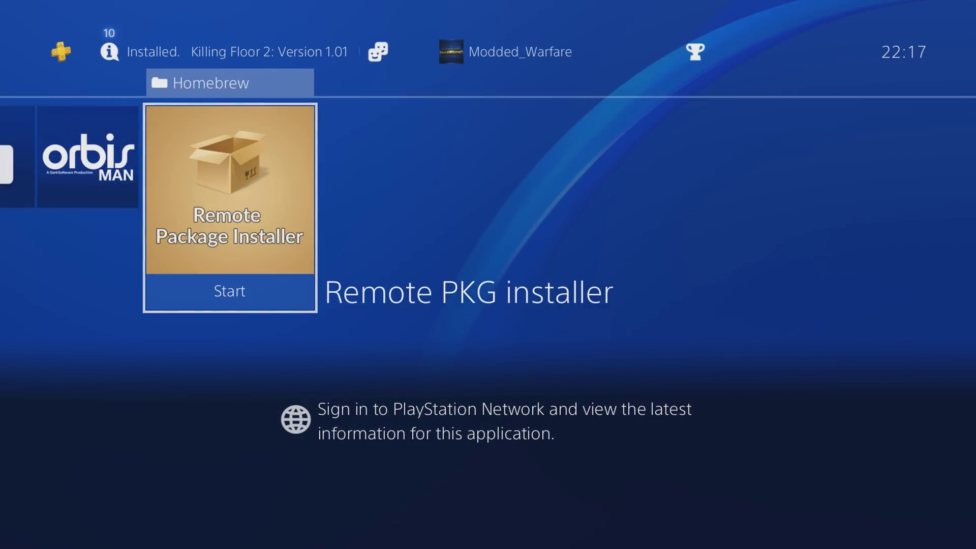
key(Menu)
key(Escape)
key(Return)
key(Return)
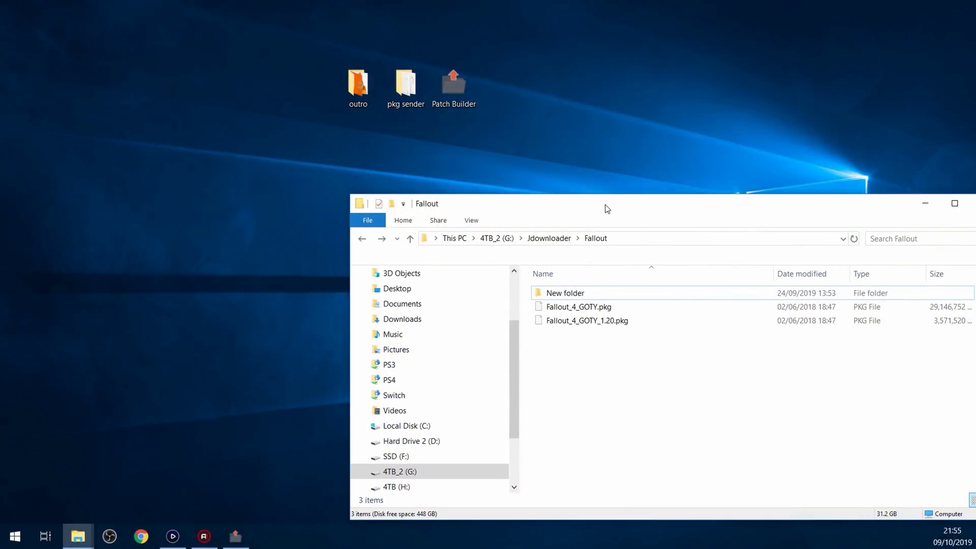
Move the Fallout folder window aside on the PC and select the Fallout_4_GOTY_1.20.pkg update package
drag(606, 203, 615, 182)
drag(608, 317, 653, 294)
drag(717, 187, 743, 177)
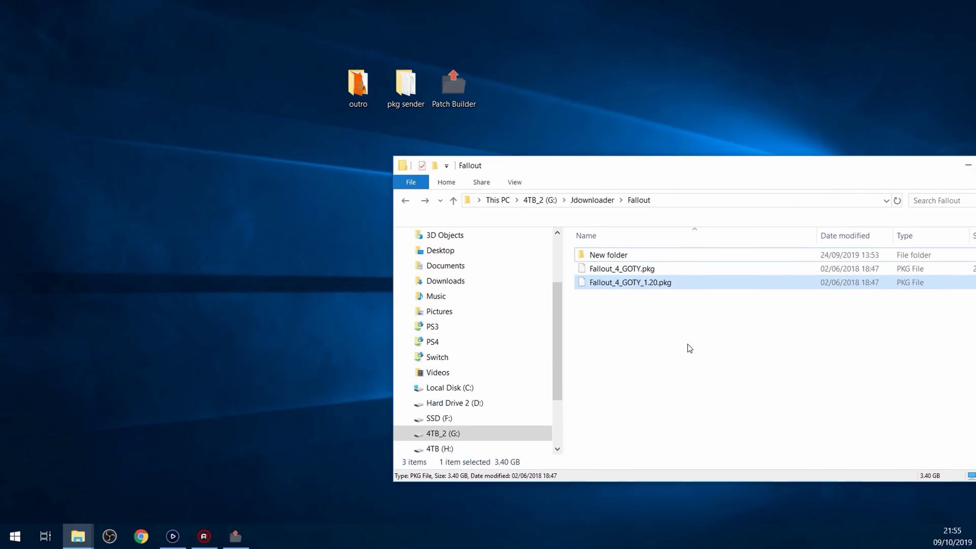
drag(575, 169, 606, 179)
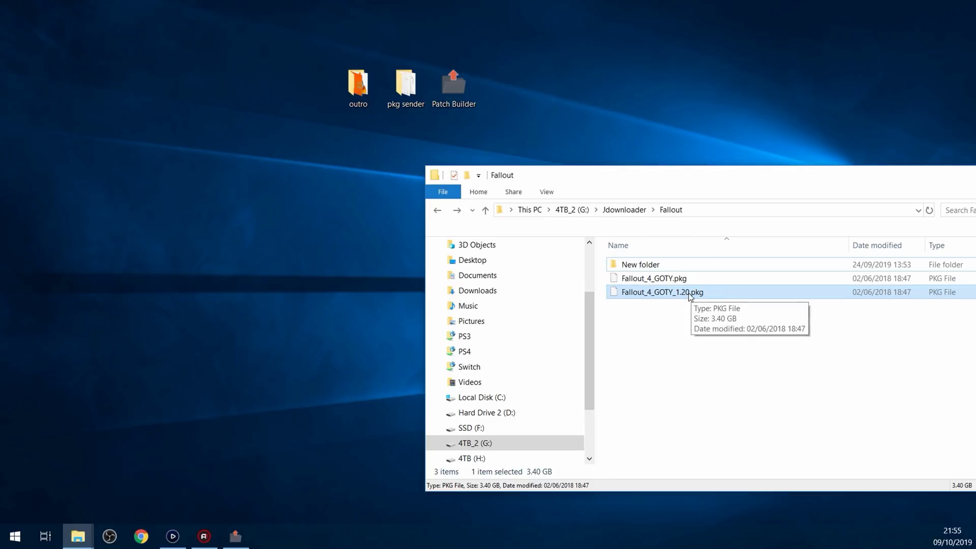
click(696, 279)
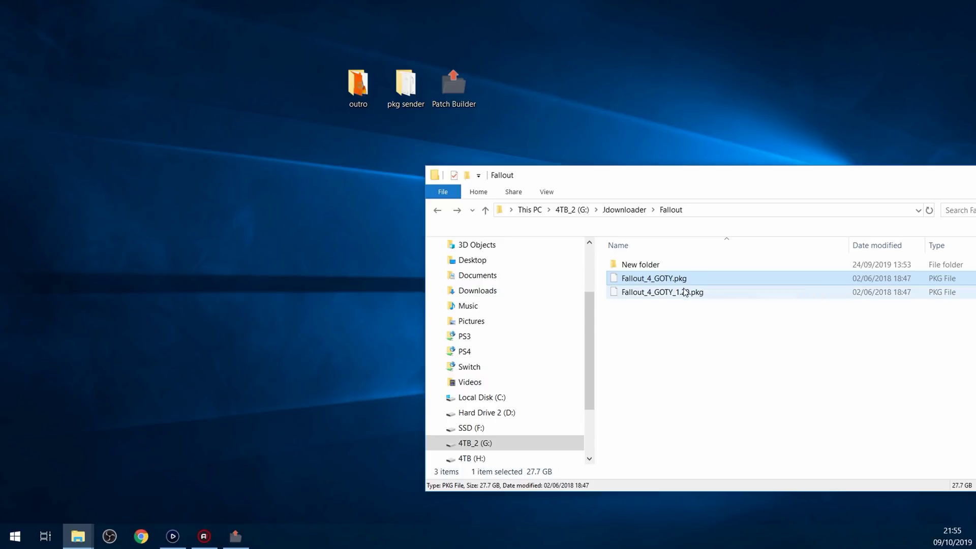
click(701, 292)
drag(693, 179, 748, 171)
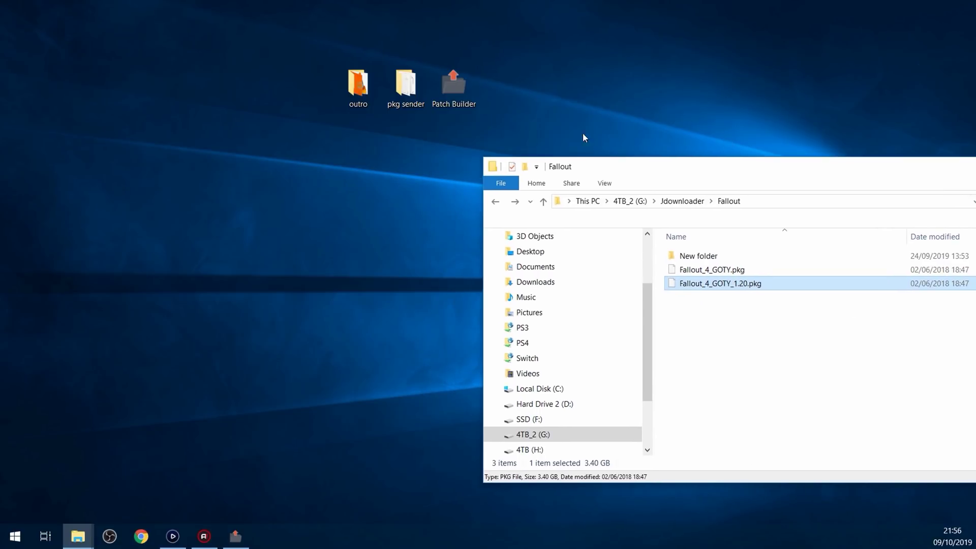
Switch to PS4 Patch Builder and clear the previous project's fields through its settings
click(235, 536)
drag(306, 72, 322, 94)
click(66, 110)
click(95, 125)
Load Fallout_4_GOTY_1.20.pkg for extraction and select all of its files for export
click(796, 160)
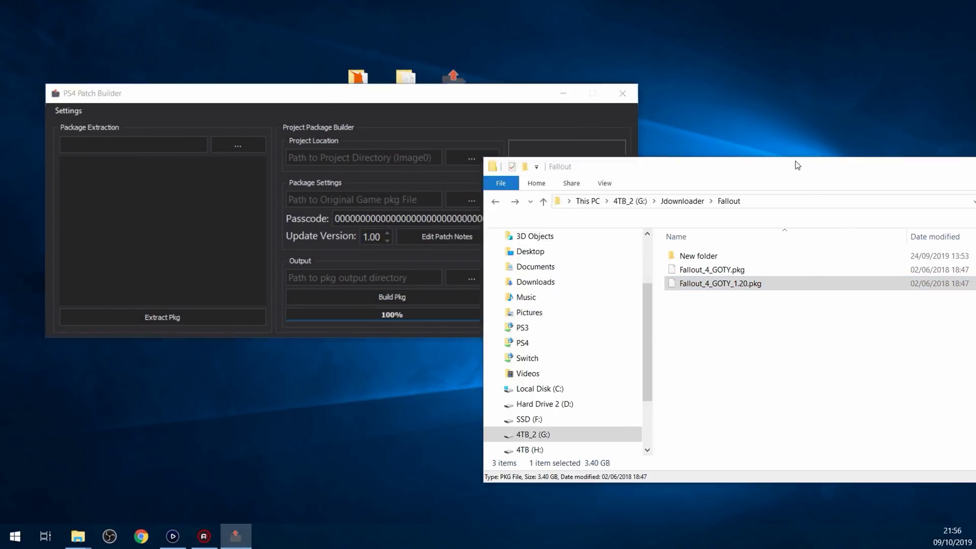
drag(714, 285, 143, 145)
click(217, 94)
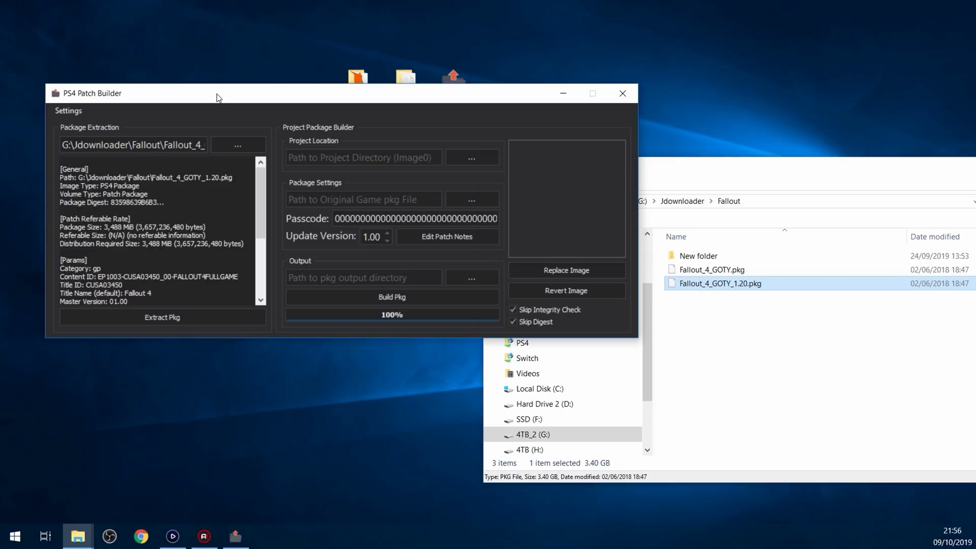
click(157, 316)
drag(356, 70, 310, 66)
click(170, 112)
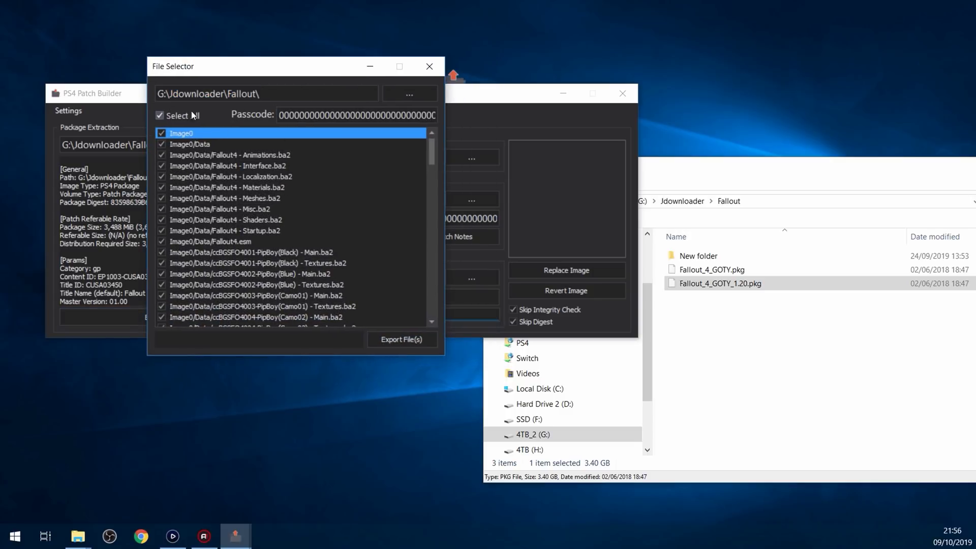
Create a folder named Modded Update inside the Fallout folder and open it
click(695, 299)
right_click(693, 322)
mouse_move(731, 476)
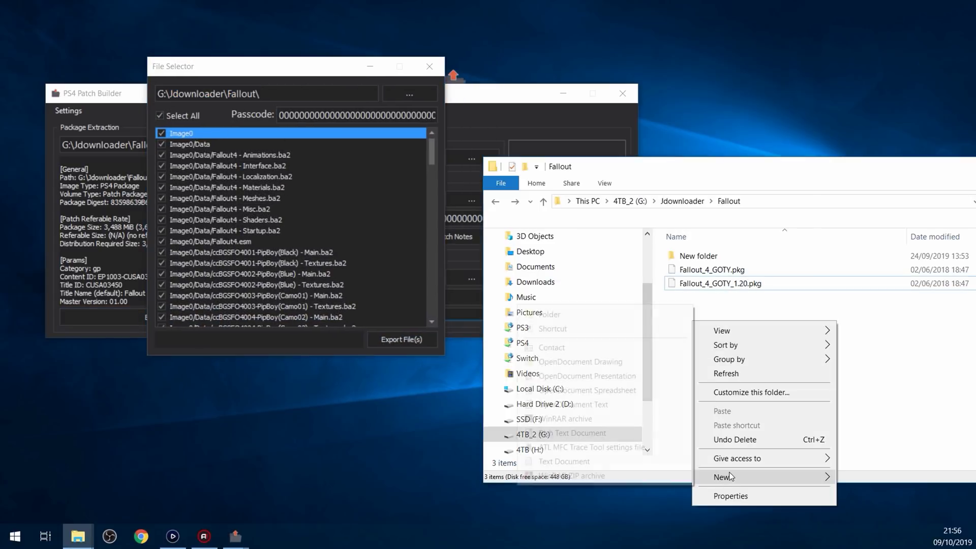
click(594, 317)
text(Modded Update)
key(Return)
double_click(735, 259)
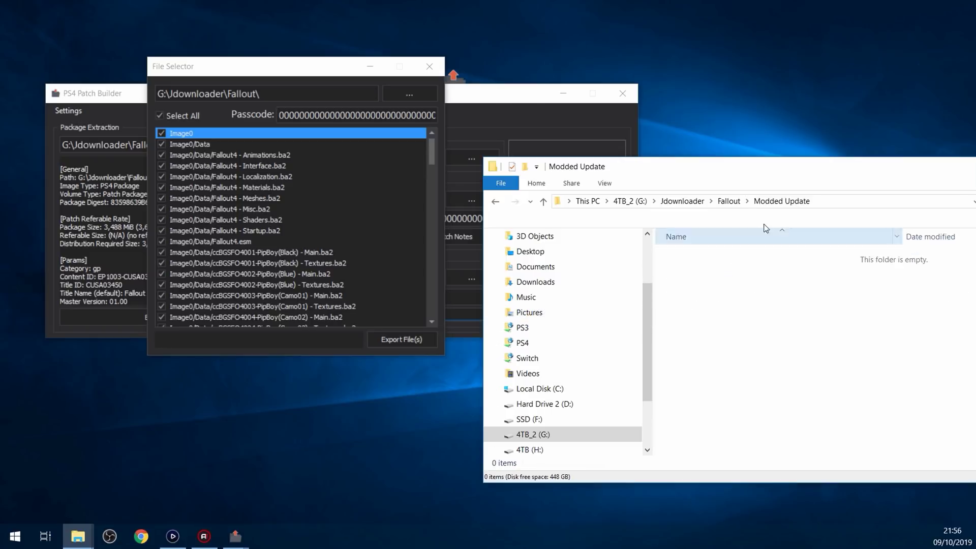
Set the extraction path to G:\Jdownloader\Fallout\Modded Update and export the selected files
click(825, 198)
key(ctrl+c)
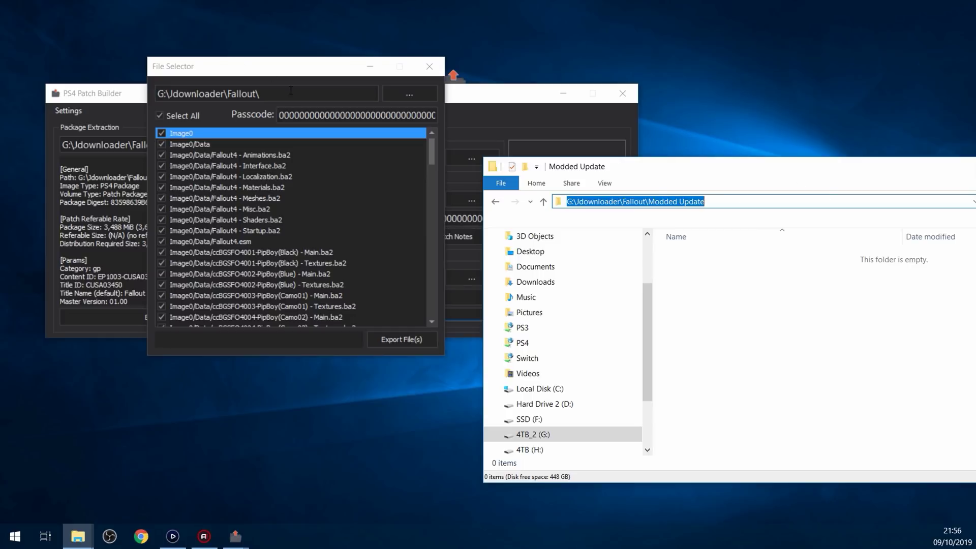
click(289, 88)
key(ctrl+a)
key(ctrl+v)
click(386, 336)
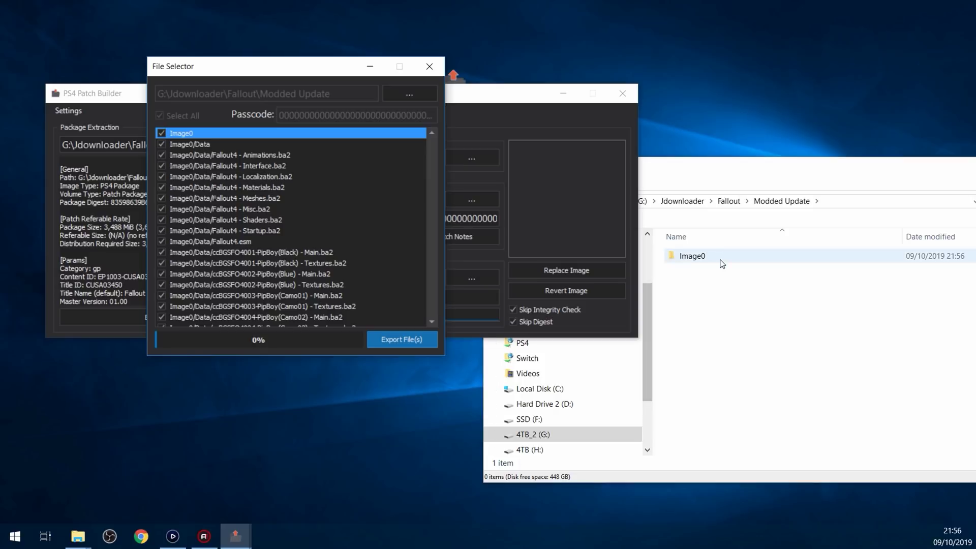
Close the file selector, set PS4 Patch Builder aside and open the extracted Image0 folder in Modded Update
click(757, 202)
drag(771, 163, 599, 153)
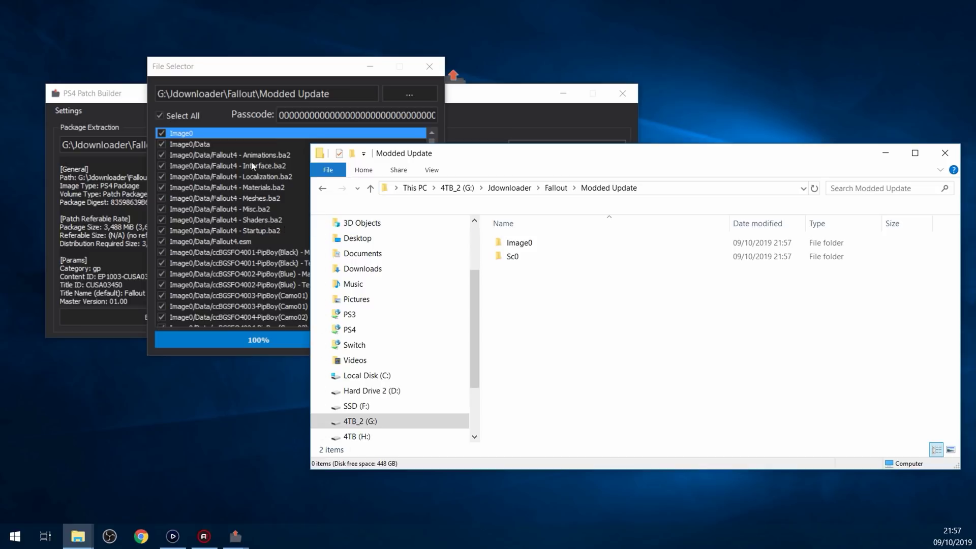
click(432, 71)
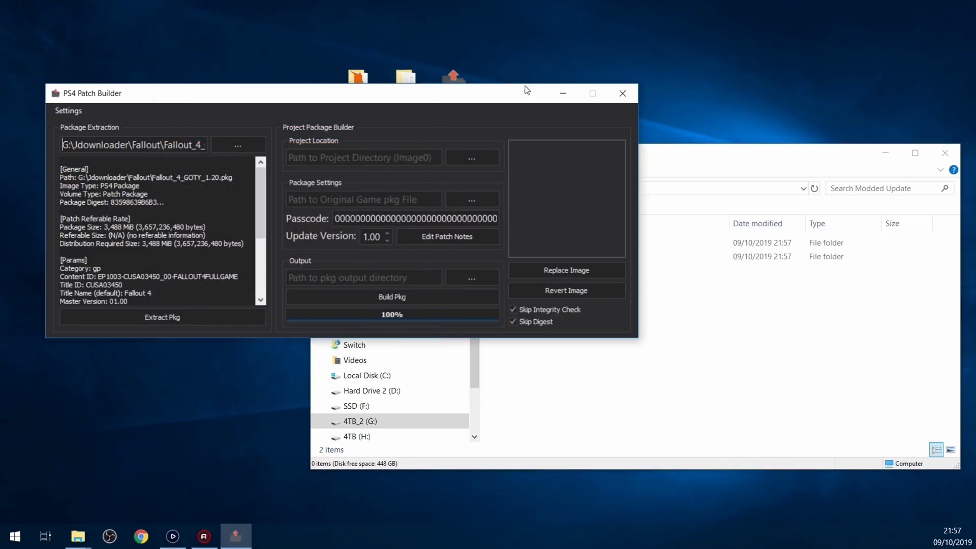
click(563, 93)
drag(610, 155, 555, 154)
double_click(465, 243)
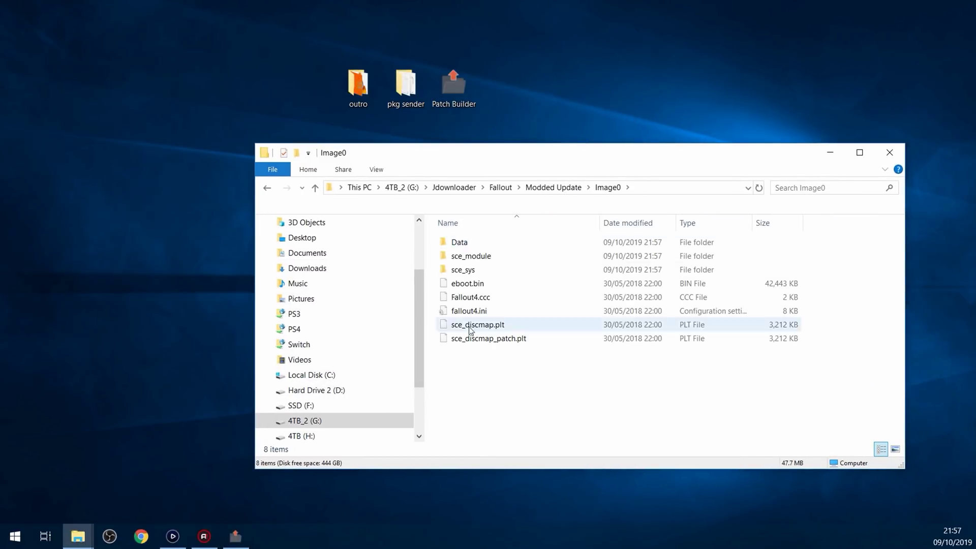
Paste the copied mod files into the Data folder inside Image0
double_click(496, 241)
drag(688, 160, 628, 62)
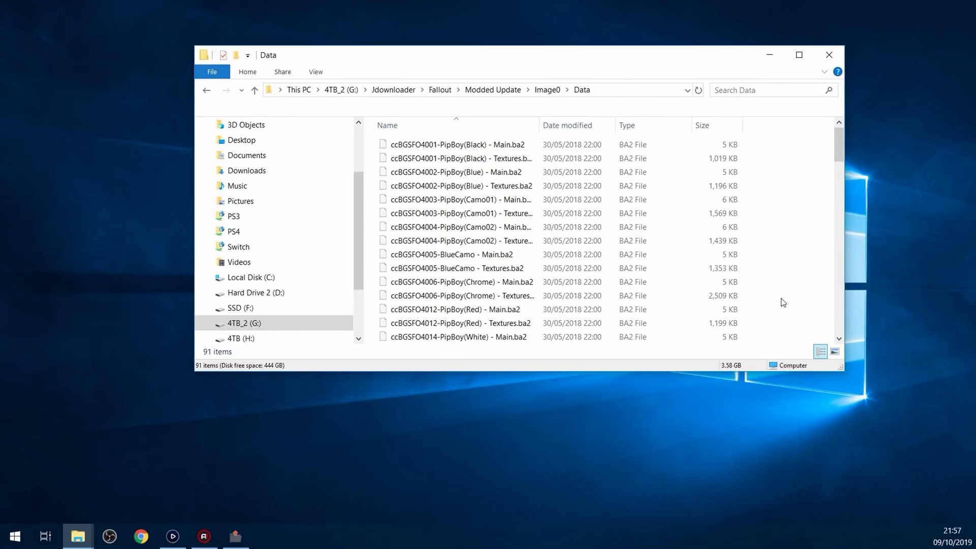
drag(840, 368, 865, 406)
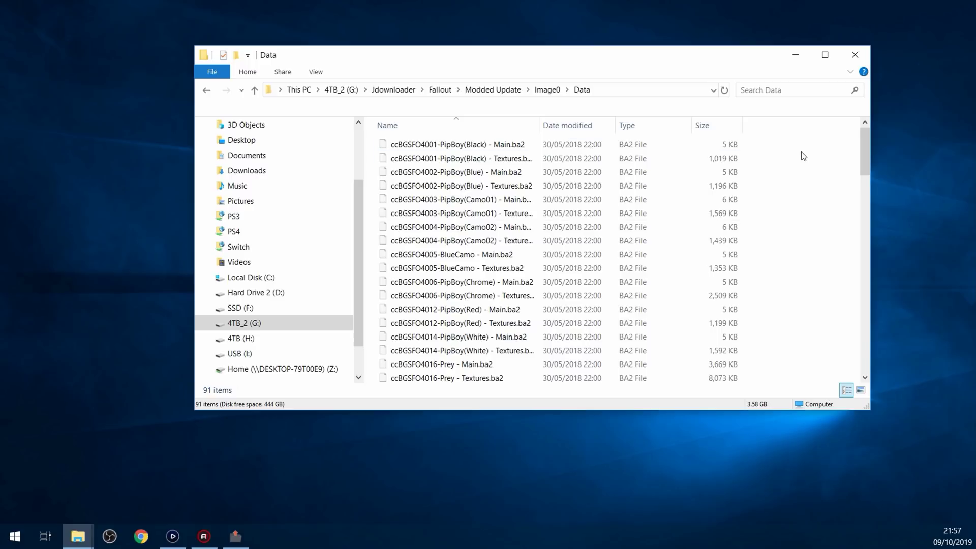
key(ctrl+v)
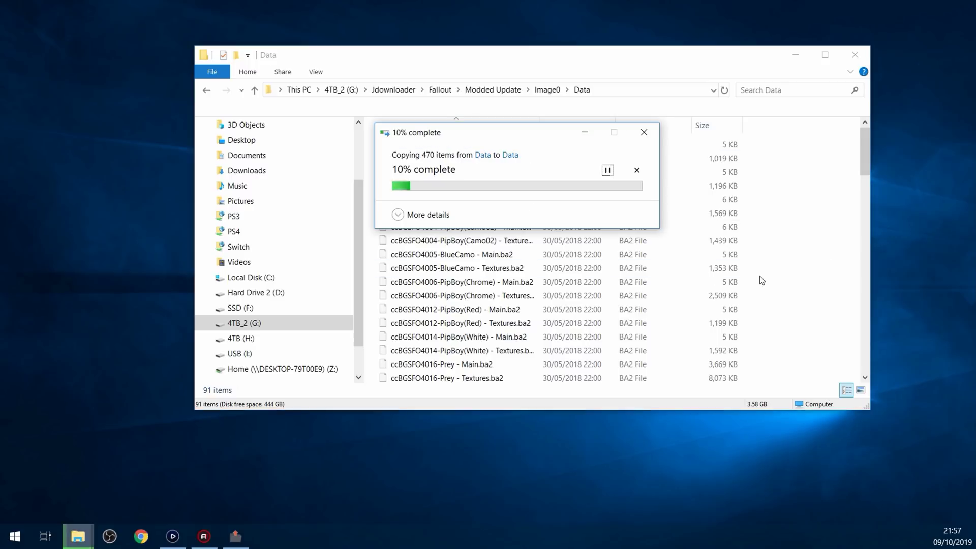
drag(544, 134, 554, 205)
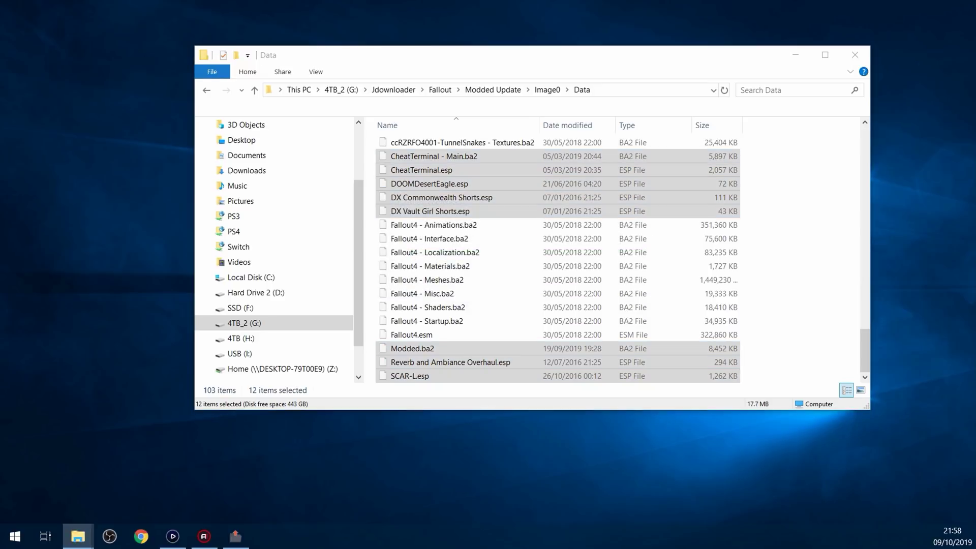
Paste the copied modded files into the Image0 folder, replacing the existing files with the same names
click(819, 230)
key(BackSpace)
key(ctrl+v)
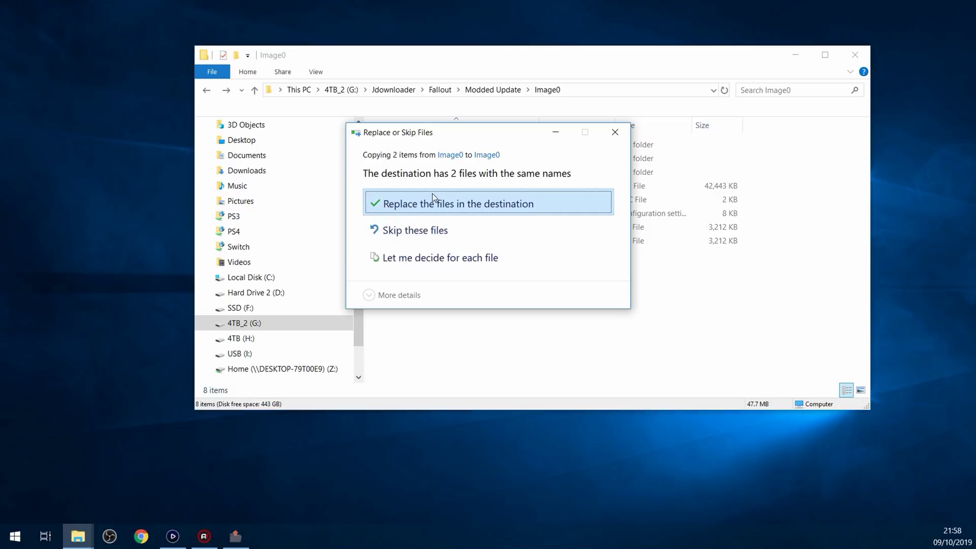
click(433, 200)
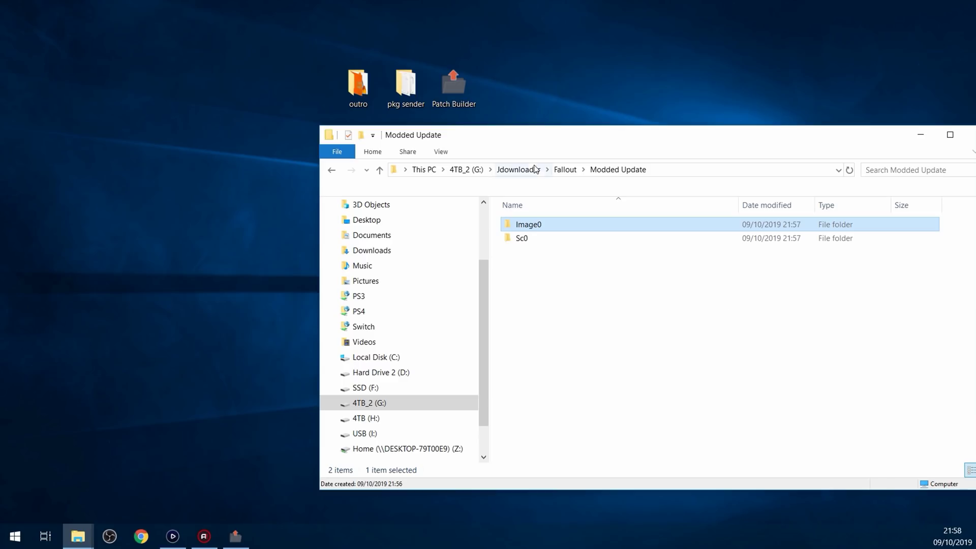
Look through the Image0 and Sc0 folders in Modded Update to check the extracted contents
double_click(529, 224)
key(BackSpace)
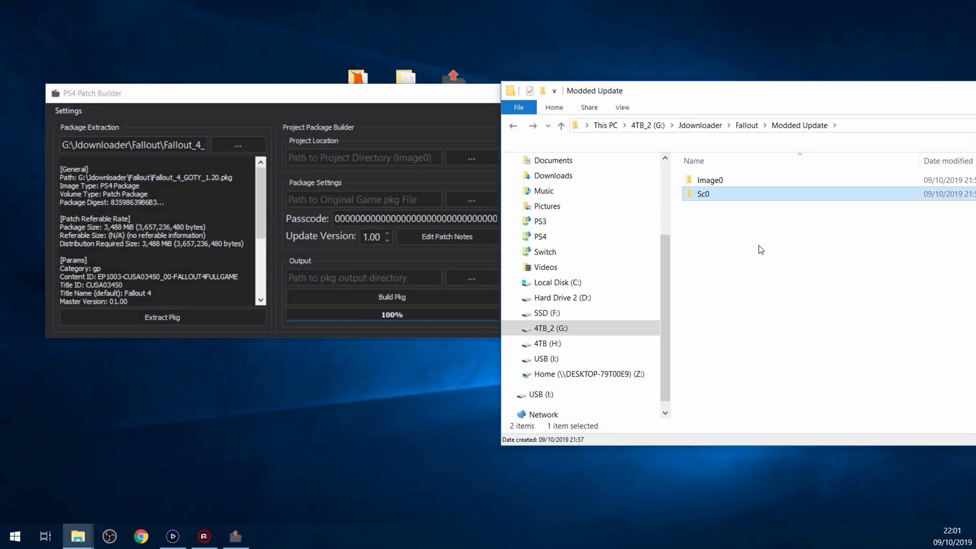
click(366, 92)
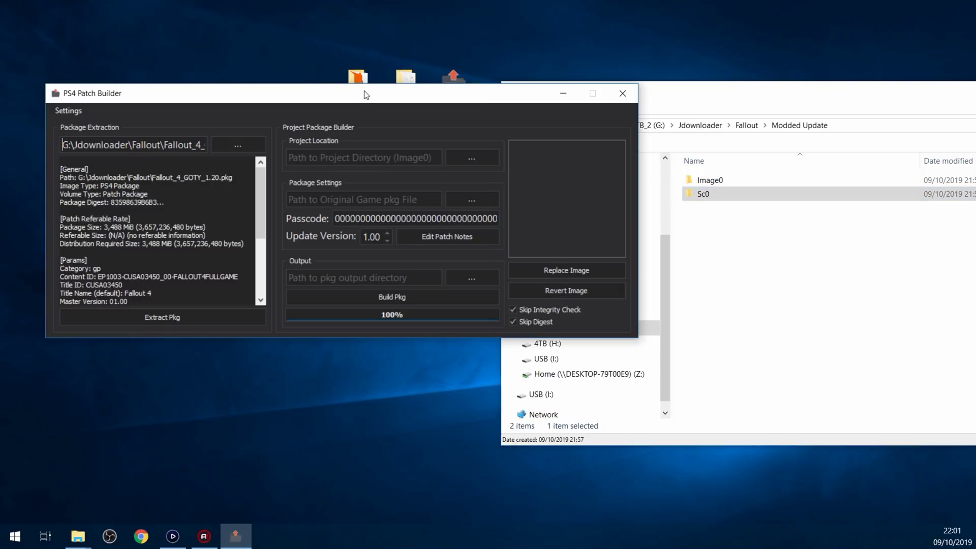
click(791, 265)
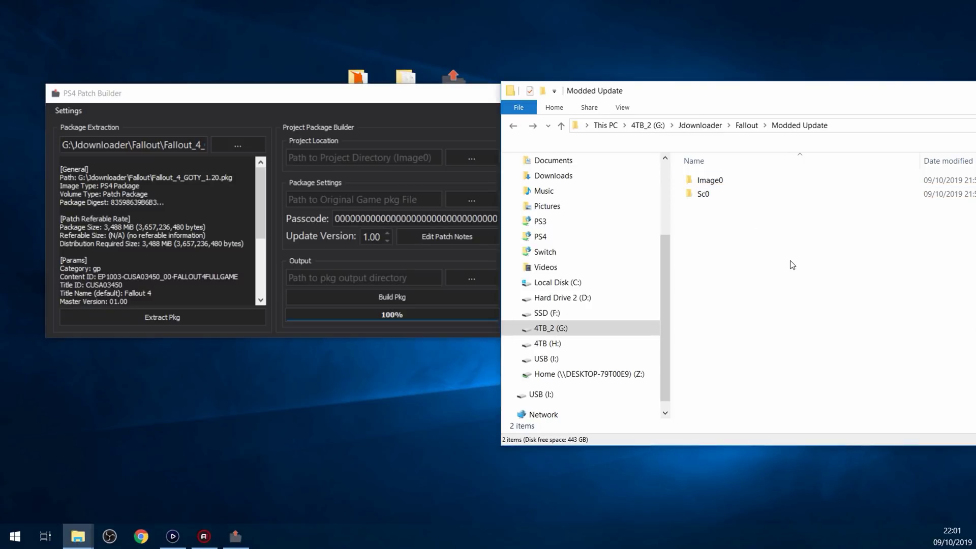
double_click(704, 194)
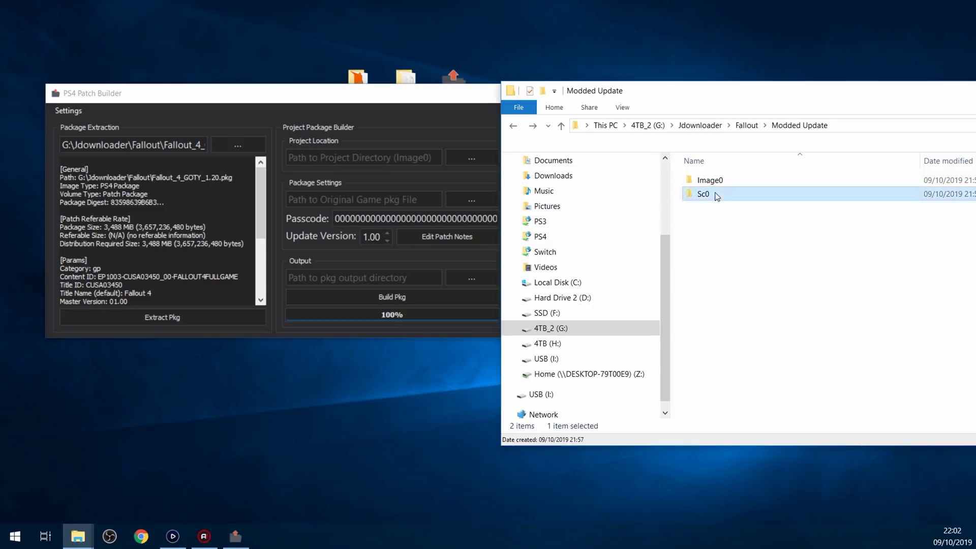
drag(747, 368, 793, 156)
key(BackSpace)
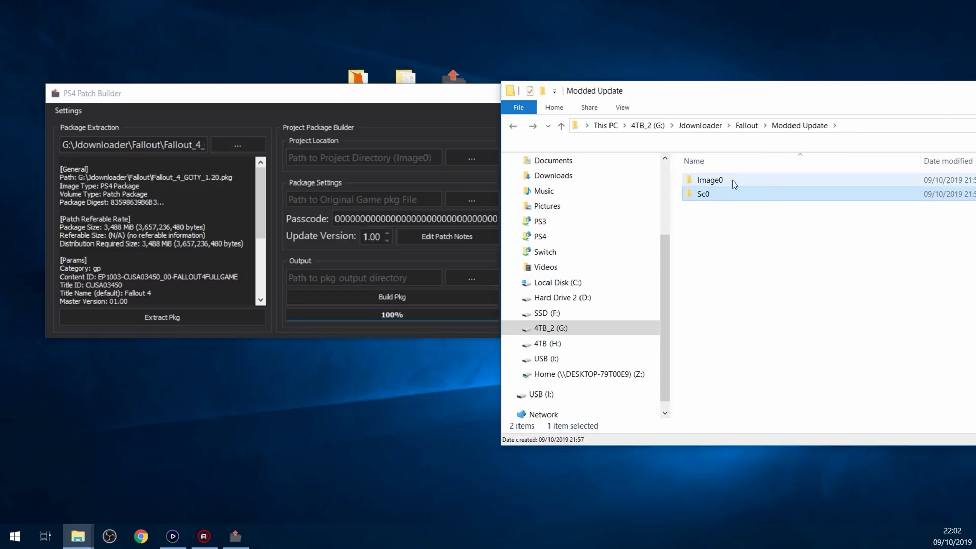
double_click(734, 181)
double_click(732, 207)
key(BackSpace)
key(BackSpace)
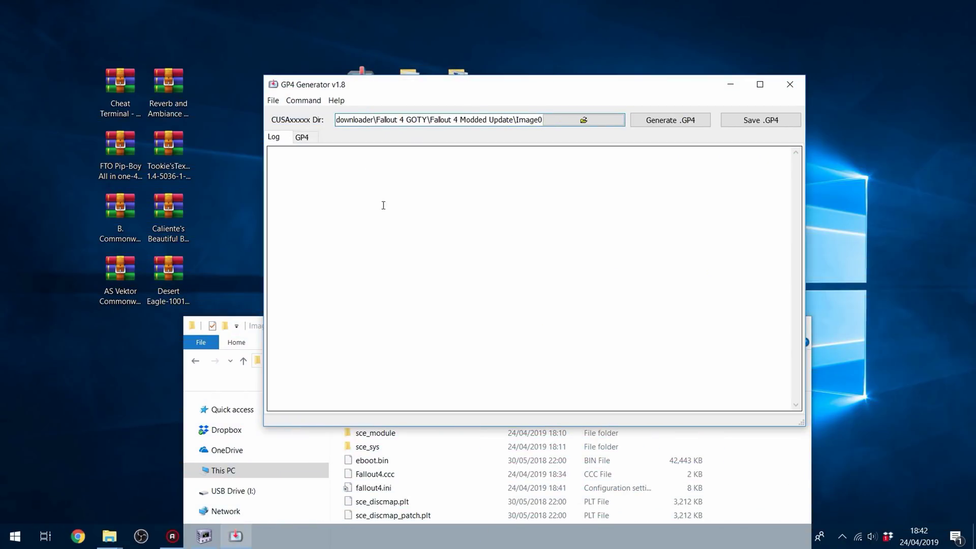
Switch to GP4 Generator, generate a project from the Fallout 4 Modded Update Image0 folder and change its package type to patch
drag(356, 119, 287, 116)
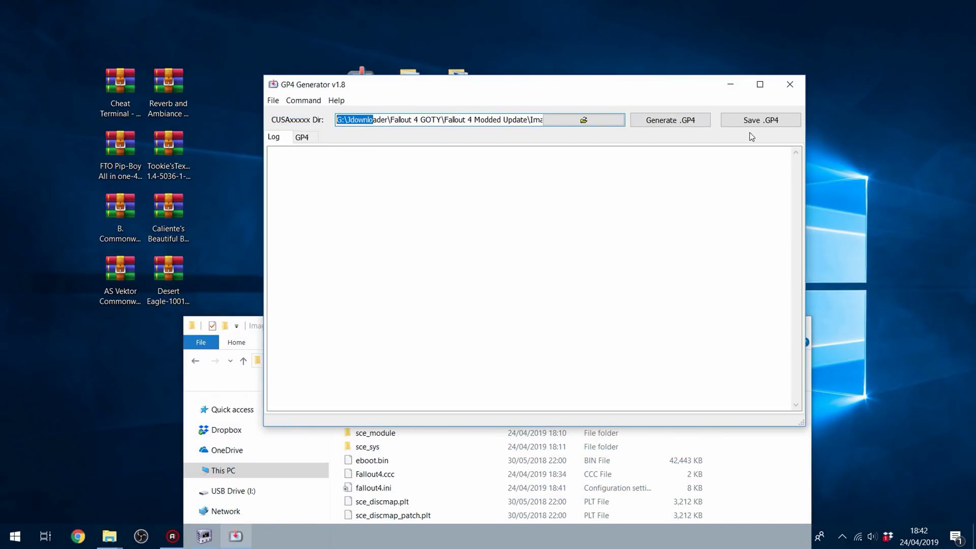
click(668, 120)
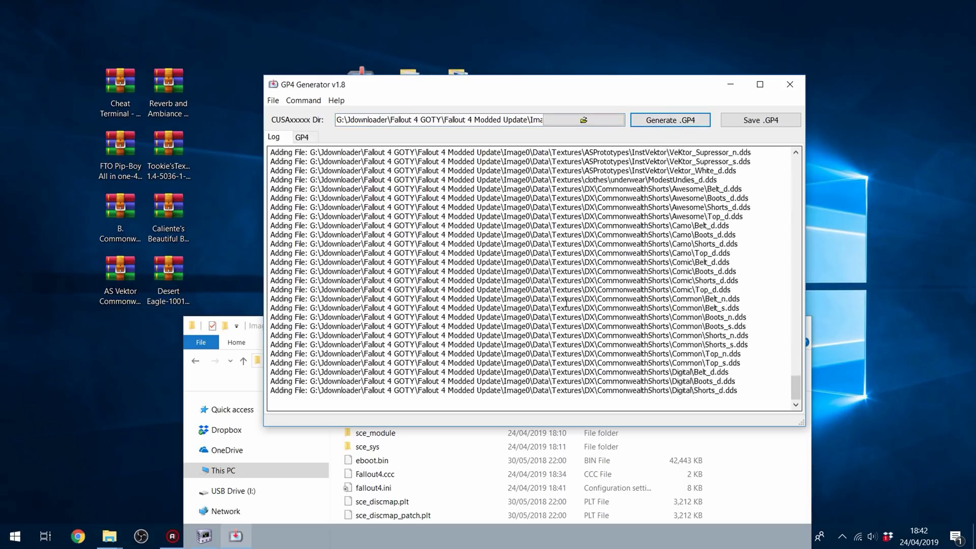
click(380, 180)
key(BackSpace)
key(BackSpace)
key(BackSpace)
text(patch)
Set the project's storage_type to digital25 and save the GP4 file
drag(399, 407, 548, 407)
double_click(448, 208)
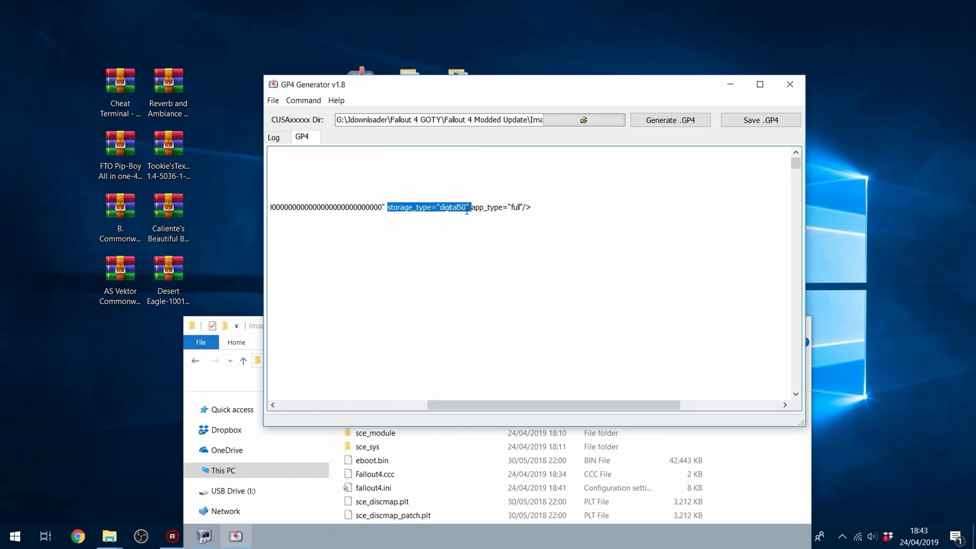
click(463, 208)
key(BackSpace)
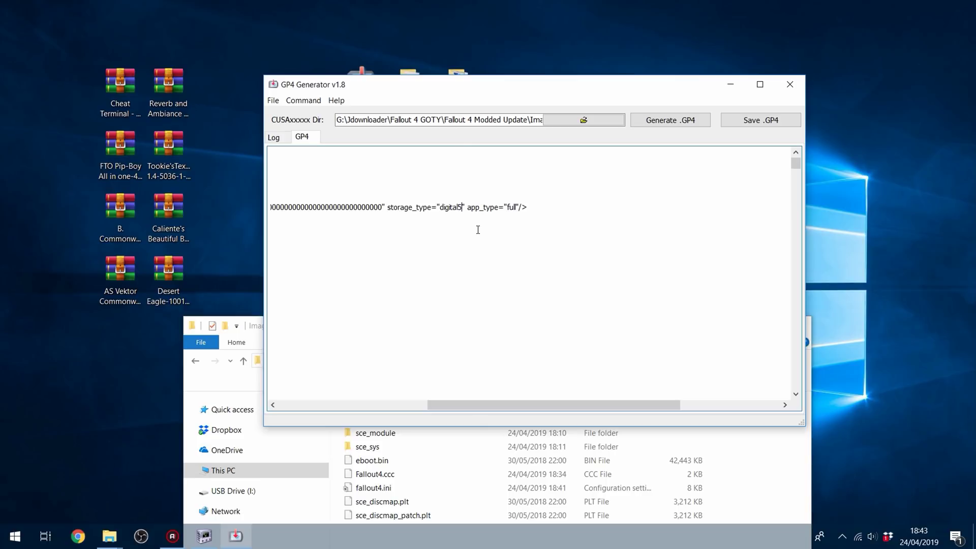
click(758, 120)
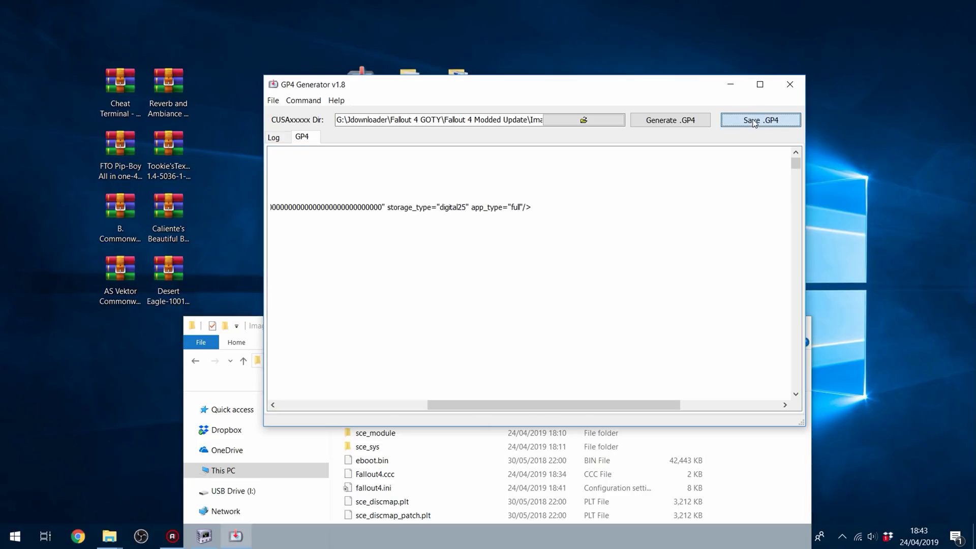
click(766, 429)
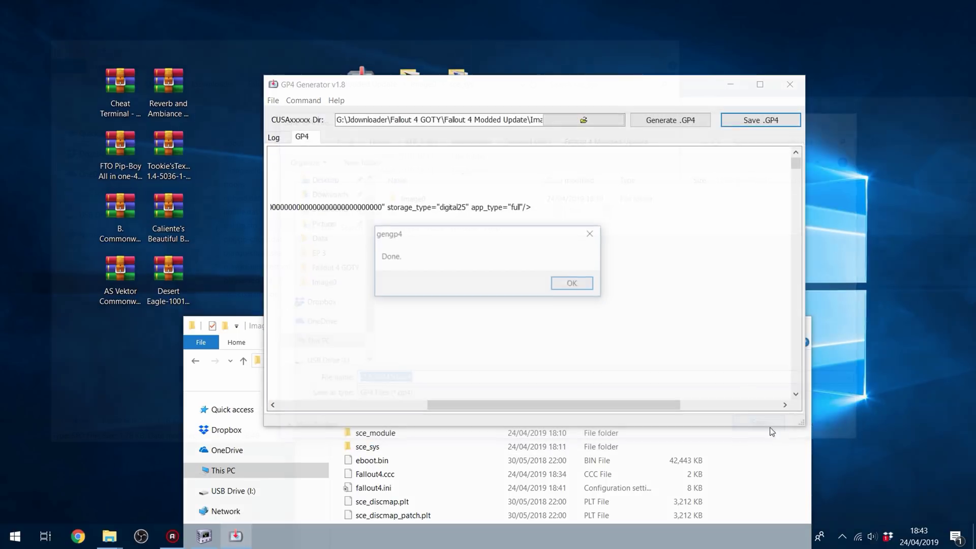
Switch to HxD and edit param.sfo, setting the application version to 01.21 and the category code to gp
drag(659, 430, 499, 325)
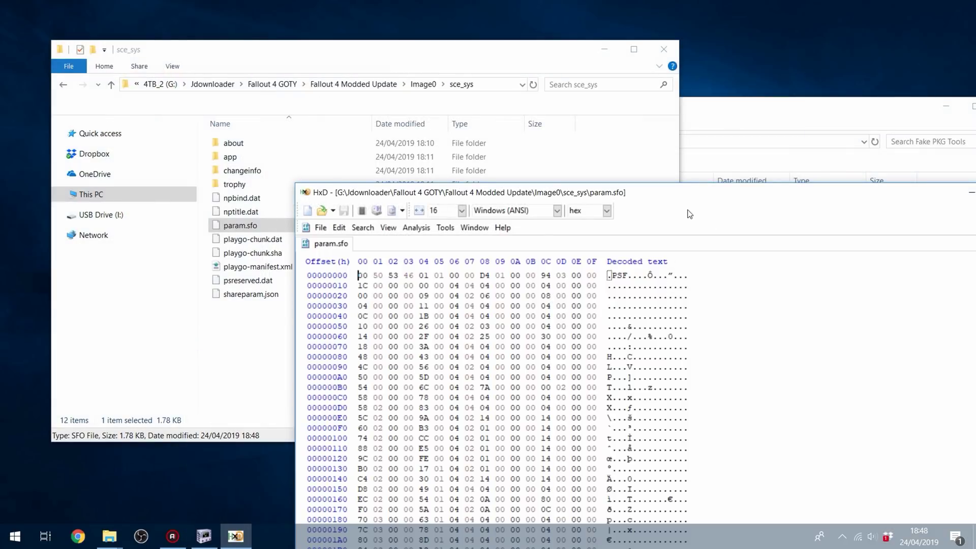
drag(730, 193, 571, 96)
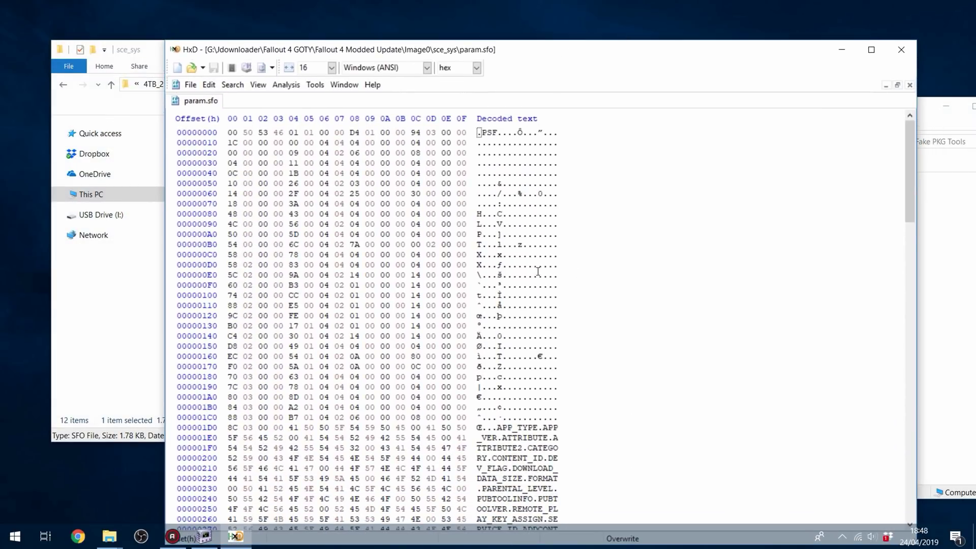
scroll(538, 271, down, 13)
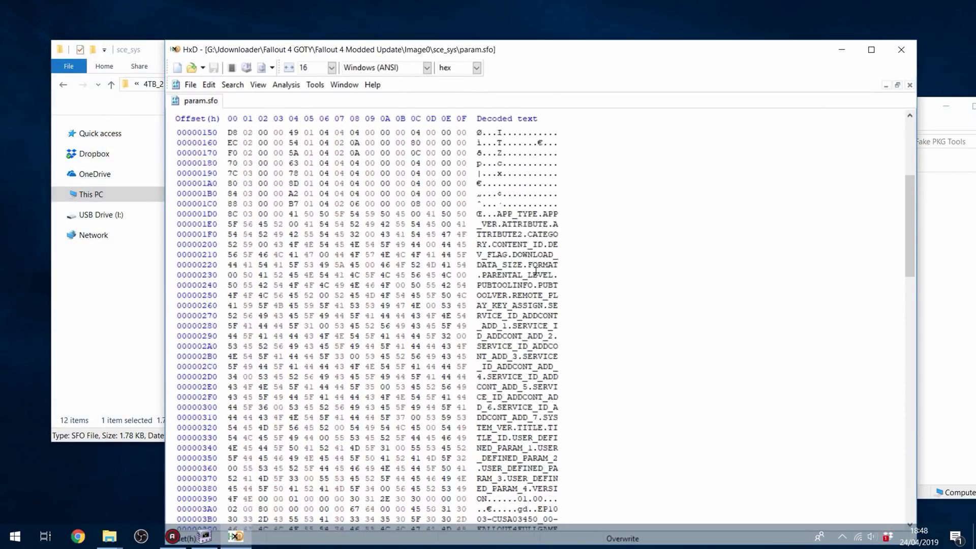
scroll(549, 276, down, 1)
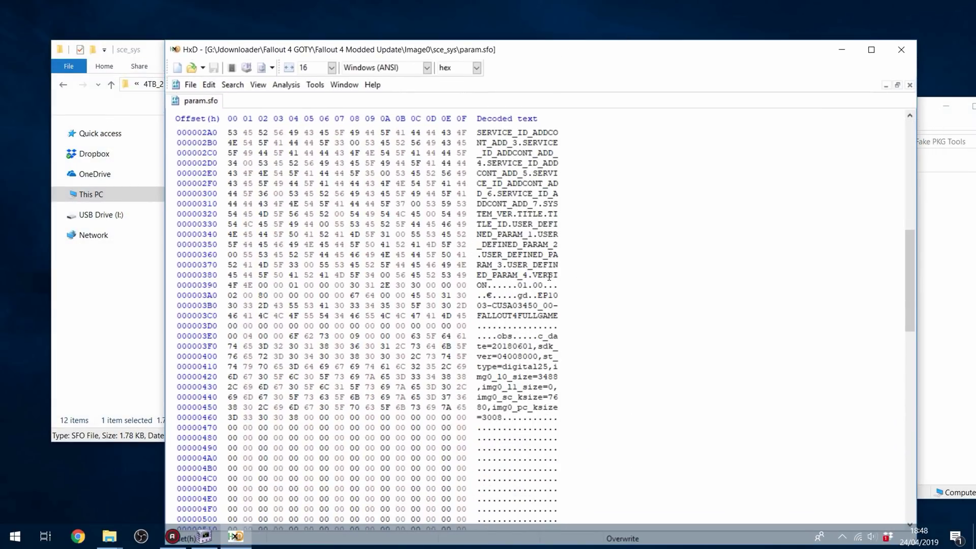
click(536, 286)
text(21)
drag(519, 296, 530, 295)
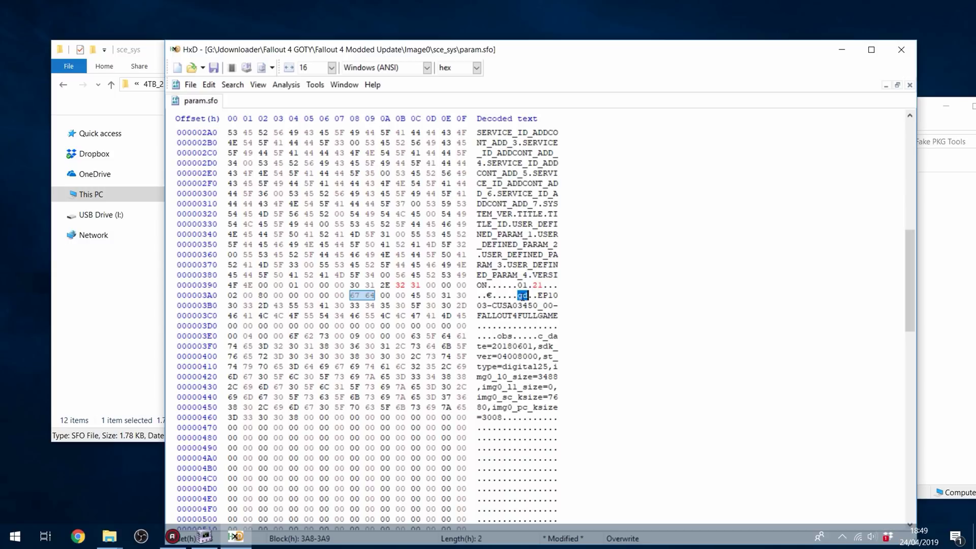
click(522, 296)
text(p4)
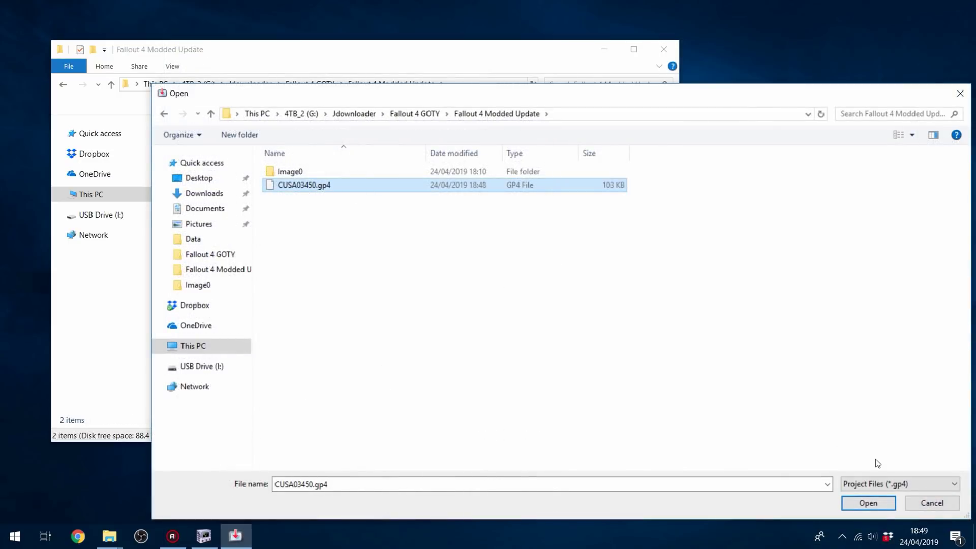
Open CUSA03450.gp4 in Fake PKG Generator and set Fallout_4_GOTY.pkg as the patch's application package
click(864, 503)
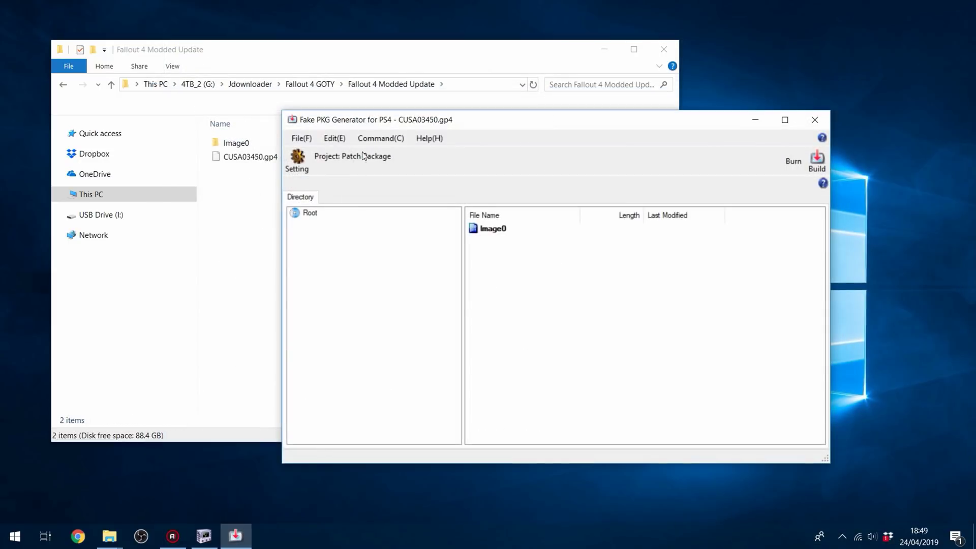
click(379, 137)
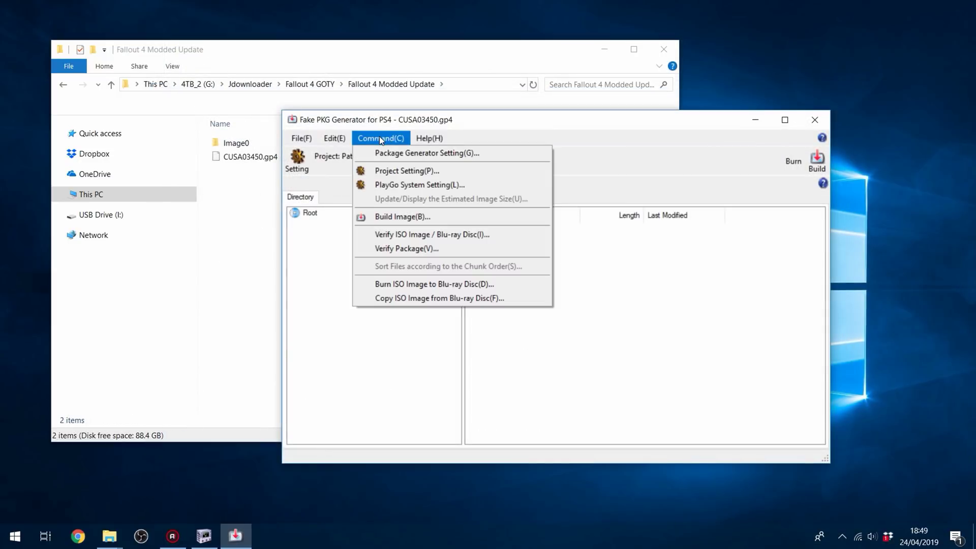
click(403, 171)
click(432, 149)
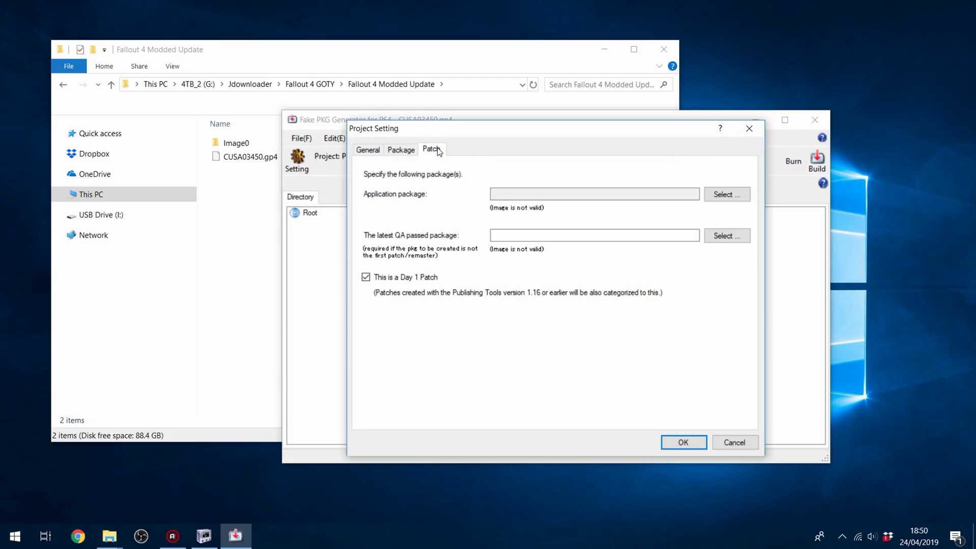
click(726, 194)
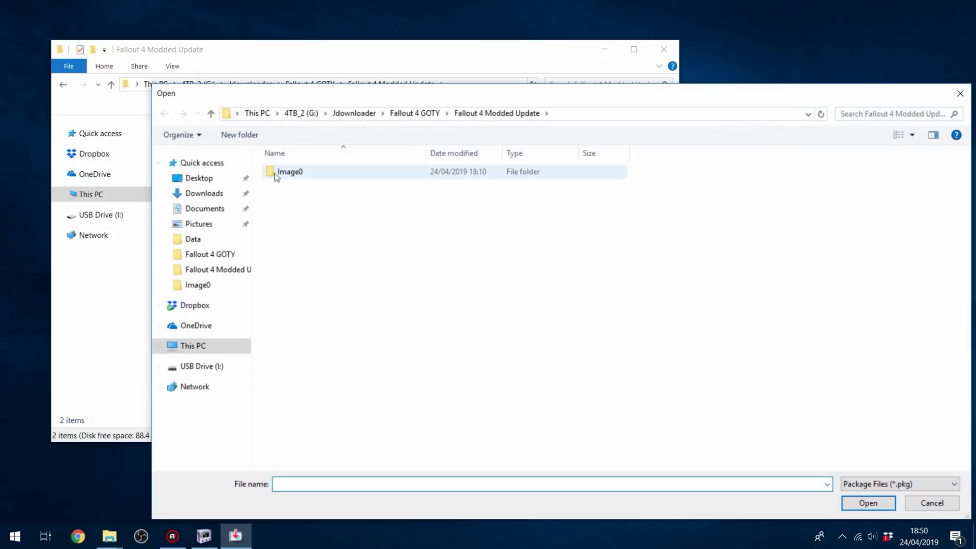
click(416, 113)
click(305, 196)
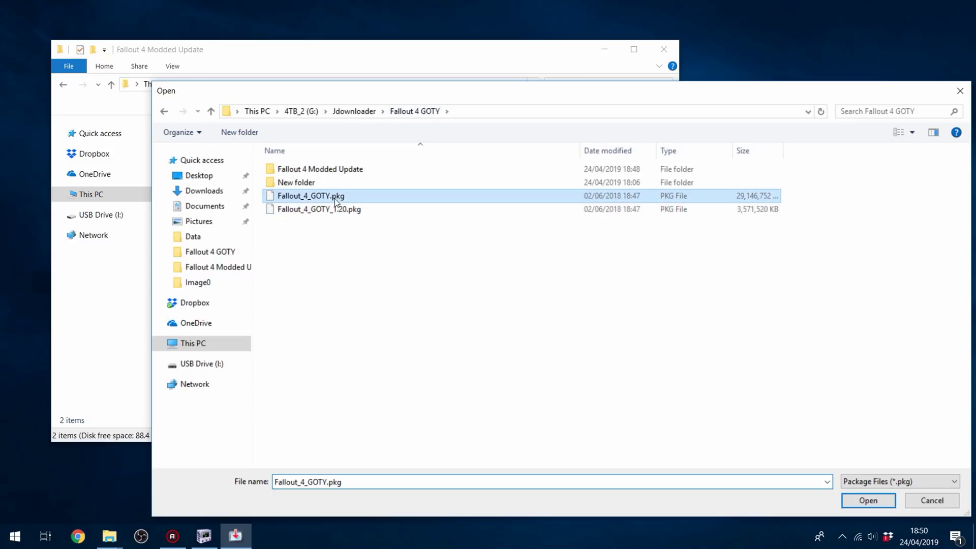
click(808, 458)
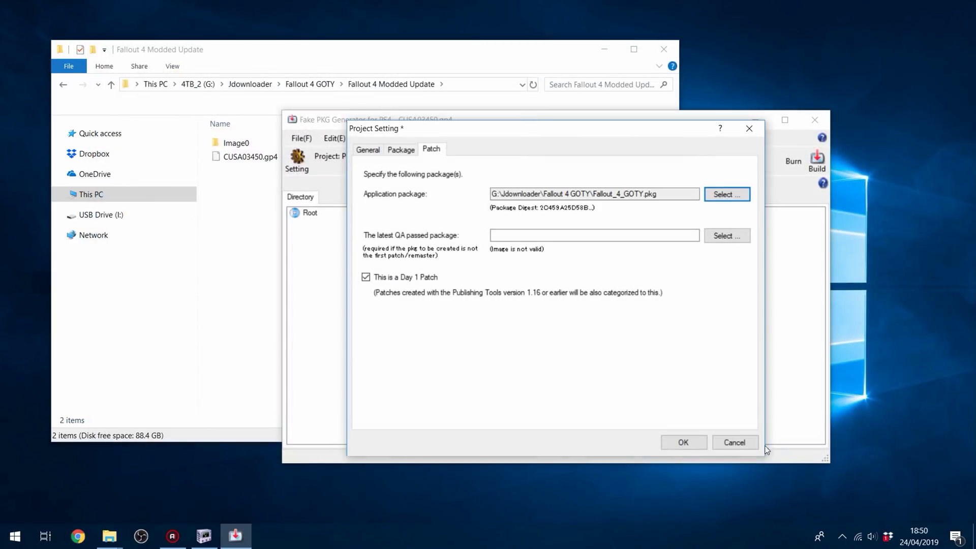
click(683, 442)
Build the patch package, saving EP1003-CUSA03450_00-FALLOUT4FULLGAME-A0121-V0120.pkg in the Fallout 4 Modded Update folder
click(817, 161)
click(719, 416)
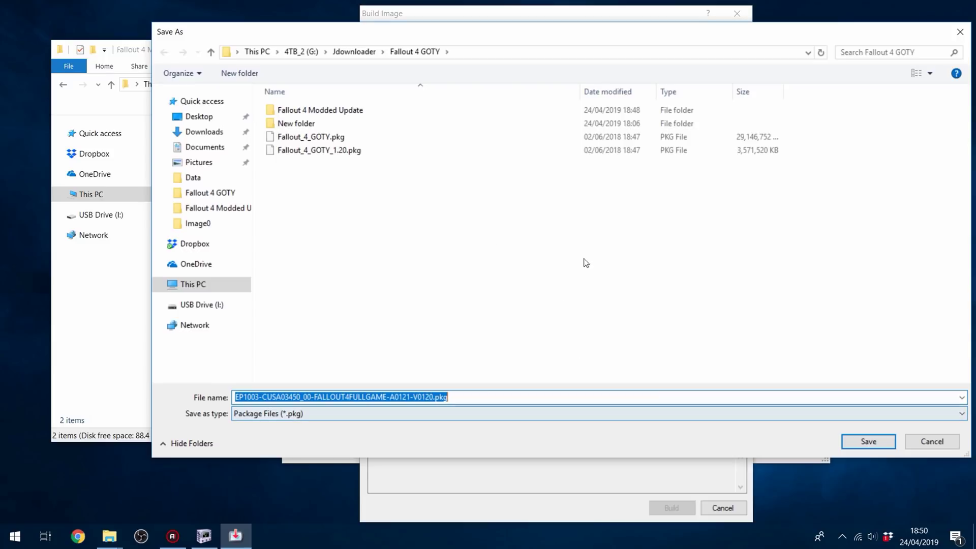
click(399, 113)
double_click(399, 112)
drag(535, 30, 444, 42)
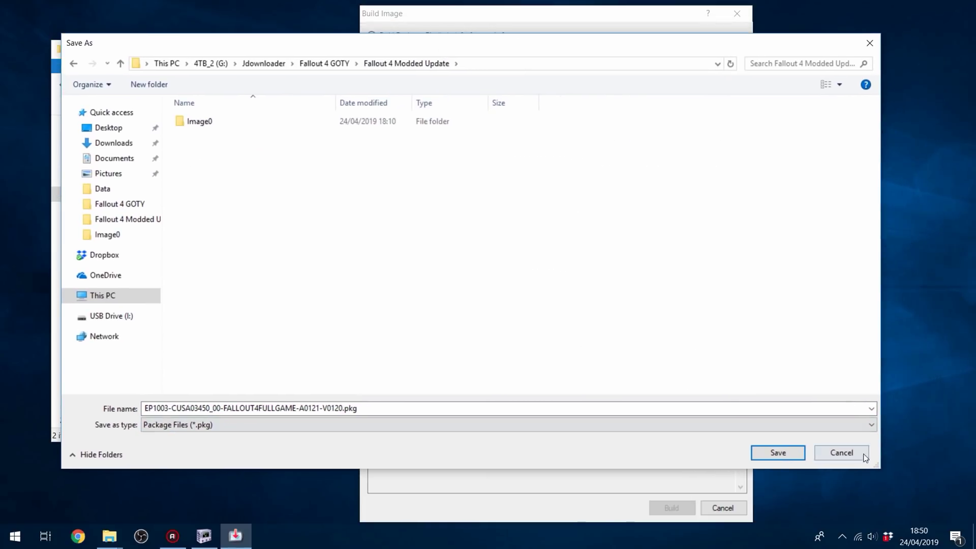
click(778, 453)
click(663, 511)
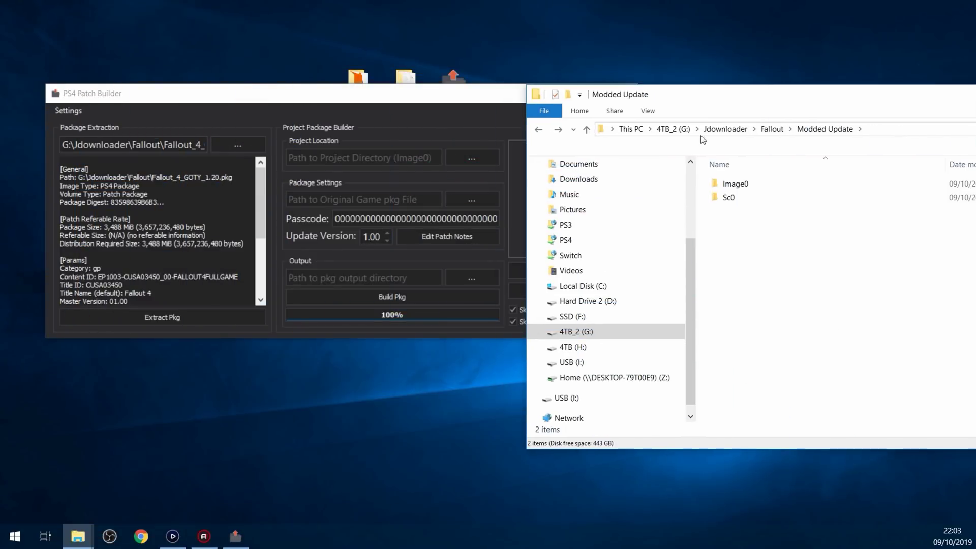
Load the Modded Update Image0 folder into PS4 Patch Builder as the project and Fallout_4_GOTY.pkg as the original game package
drag(735, 183, 382, 159)
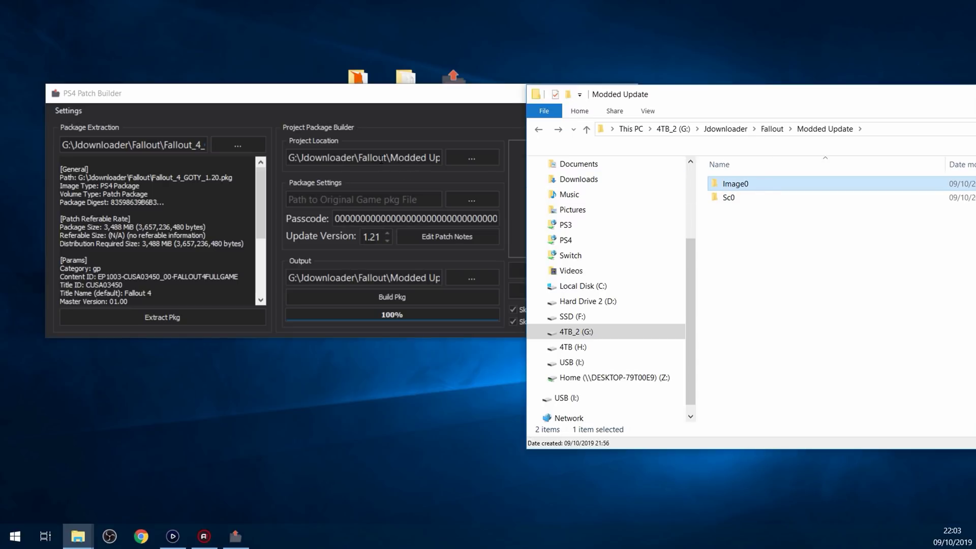
click(771, 128)
click(769, 212)
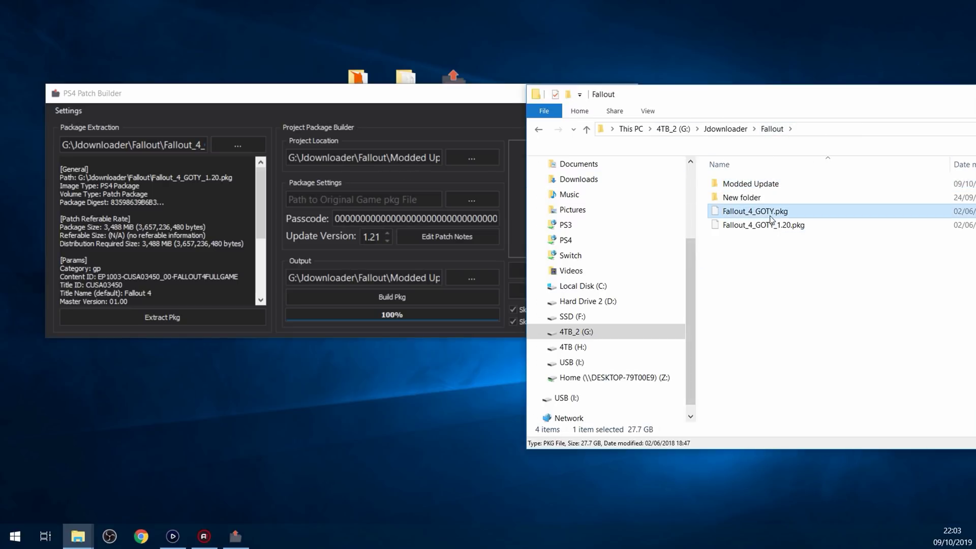
drag(779, 216, 353, 211)
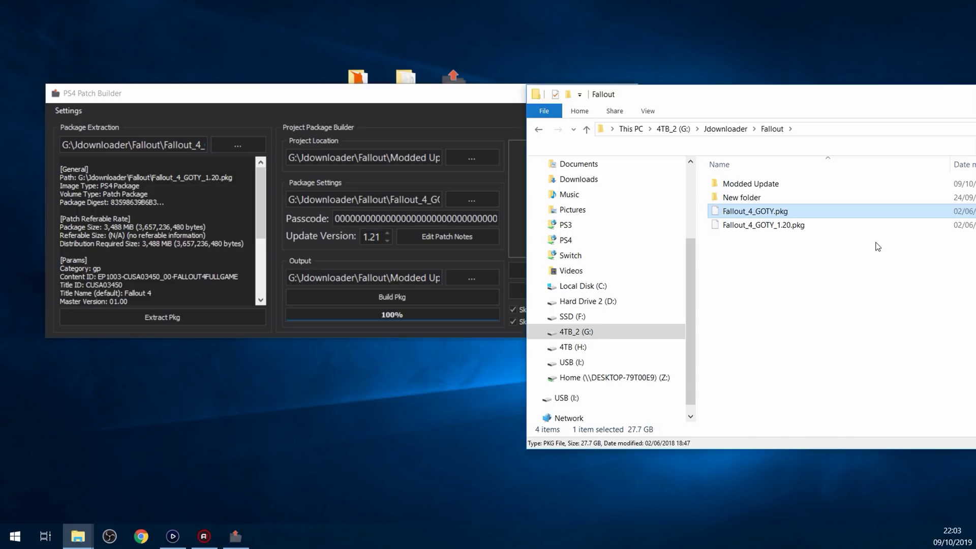
click(762, 226)
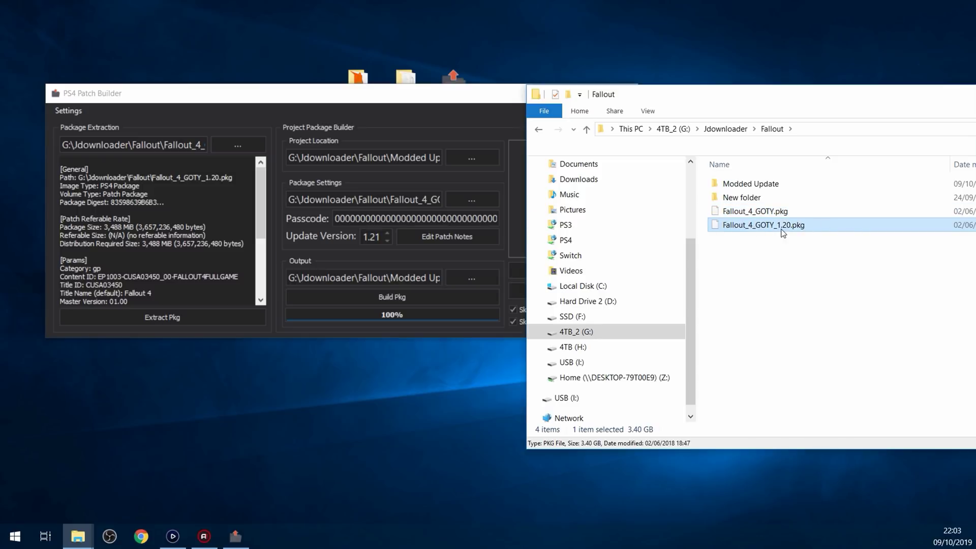
click(768, 216)
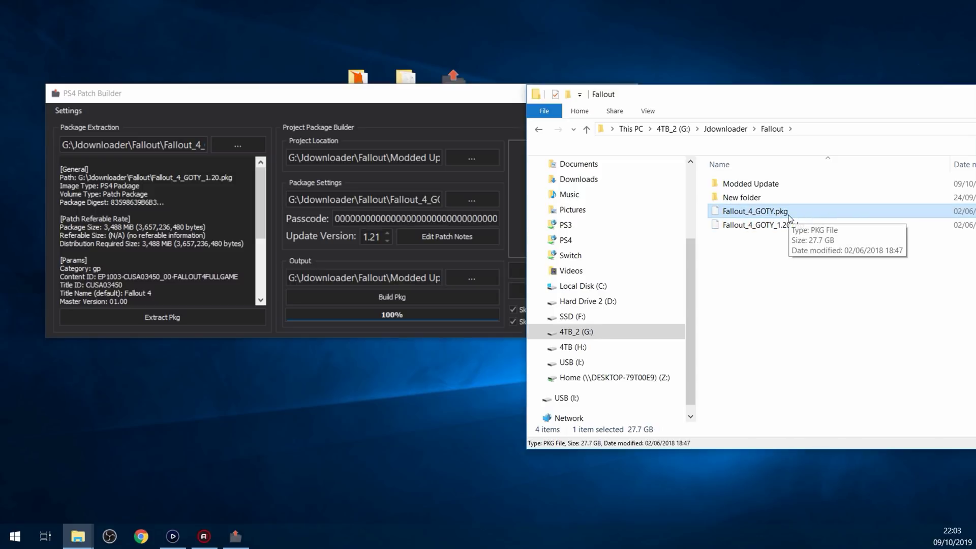
click(395, 100)
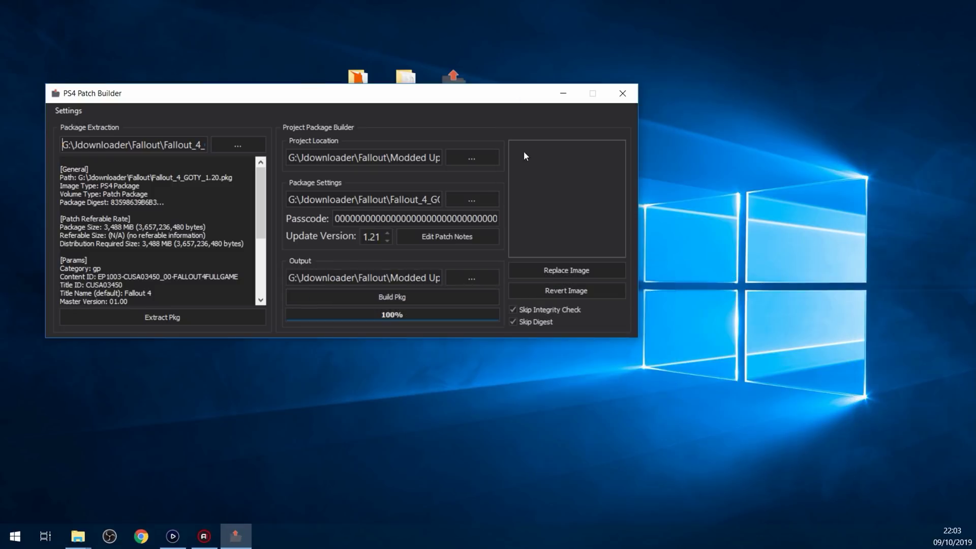
Replace the package image with the Toddout-4-icon-mod-2.png picture from the desktop
drag(399, 99, 473, 150)
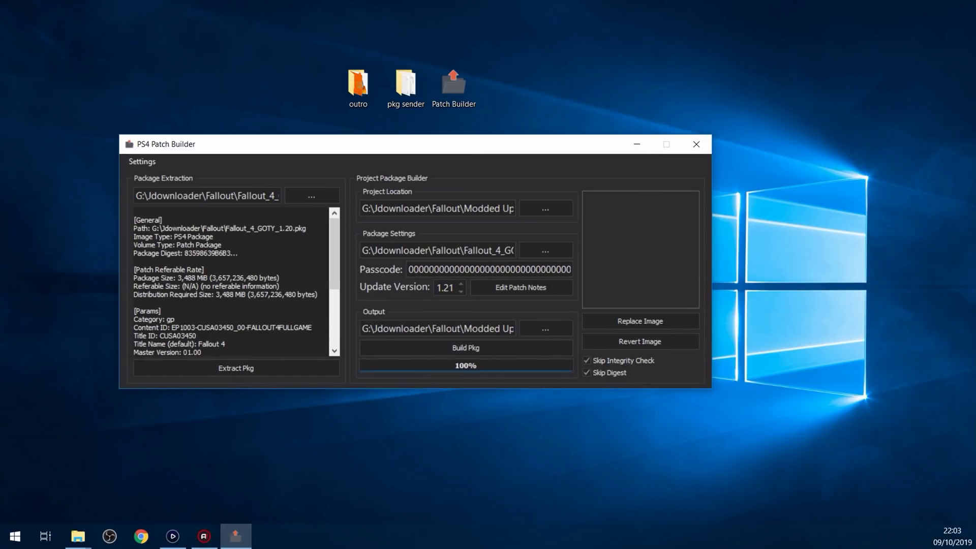
drag(940, 186, 889, 122)
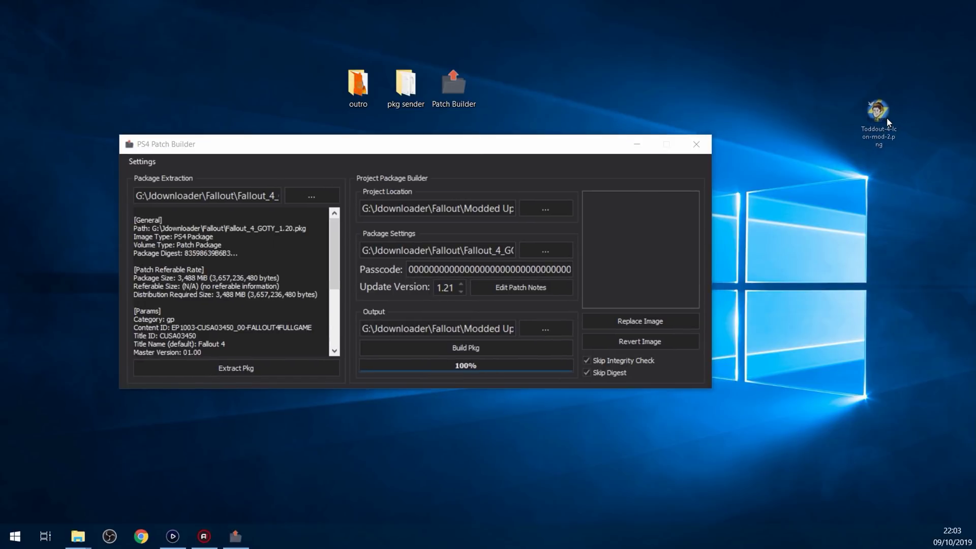
drag(911, 173, 850, 162)
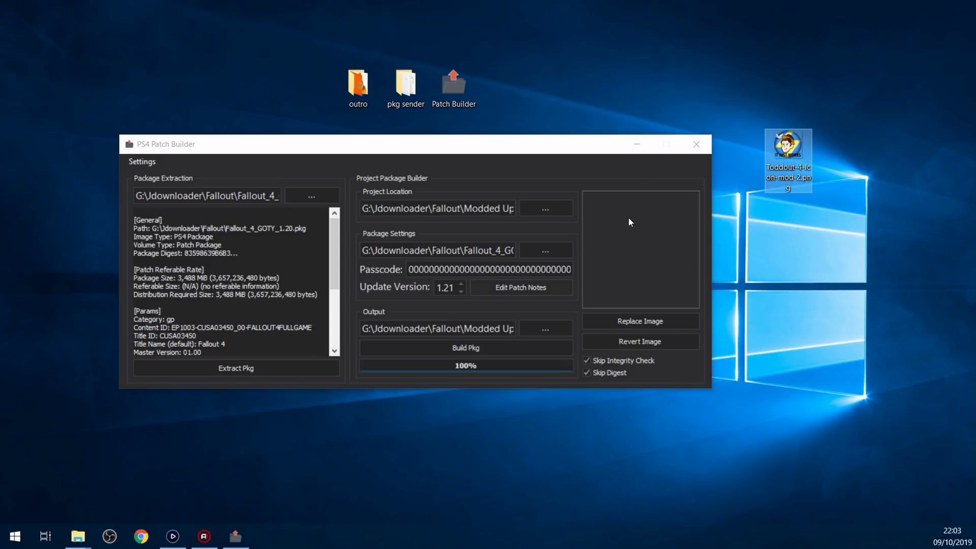
drag(788, 145, 642, 252)
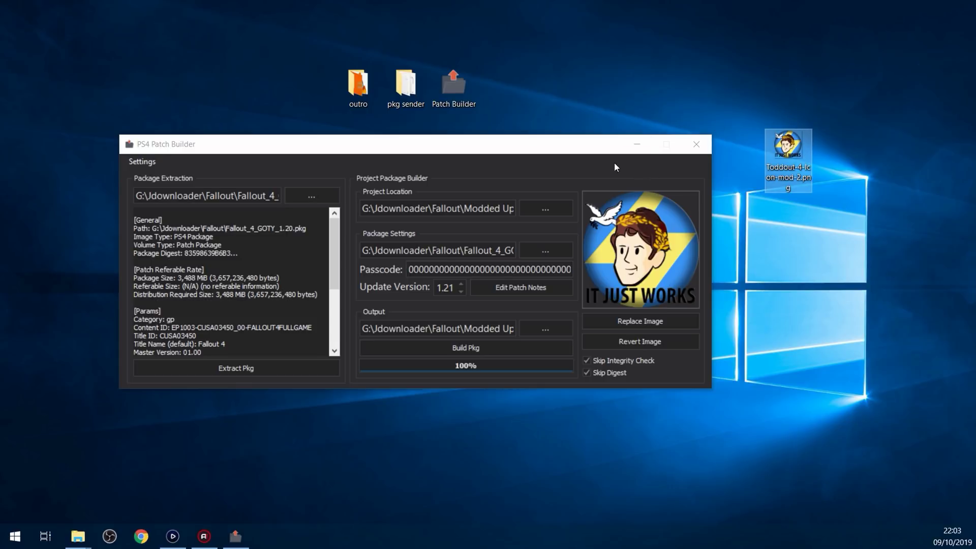
drag(589, 151, 599, 136)
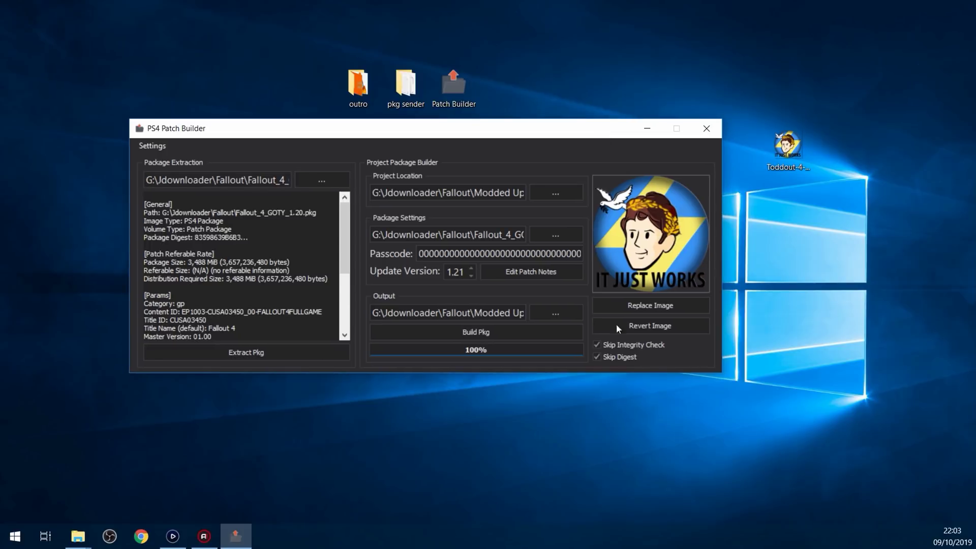
Write "--MODDED UPDATE--" patch notes listing Added Cheat Terminal, New Weapons, CBBE, PipBoy Skin, and Tookies Grass & Plant Textures on separate lines
click(545, 273)
drag(371, 154, 398, 165)
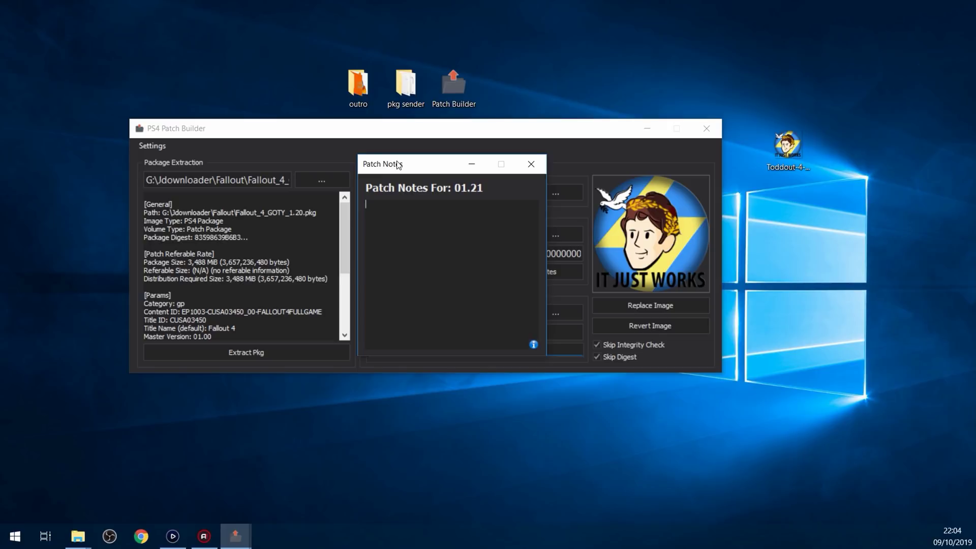
text(--MODDED UPDATE--)
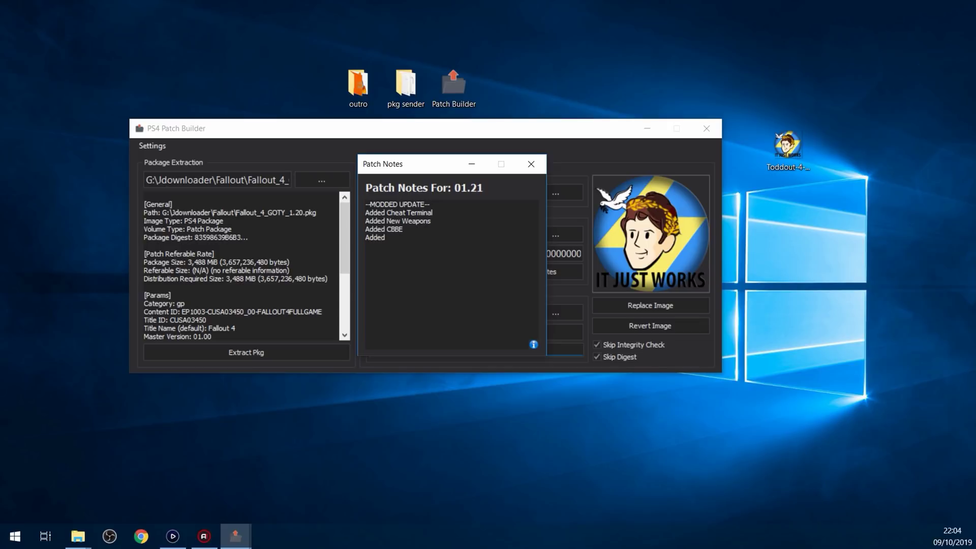
text(PipBoy Skin)
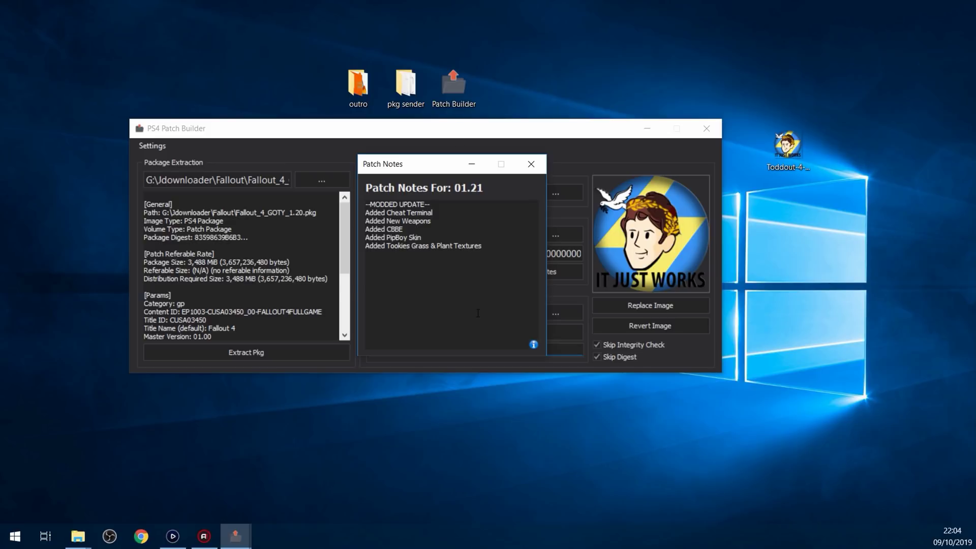
click(544, 172)
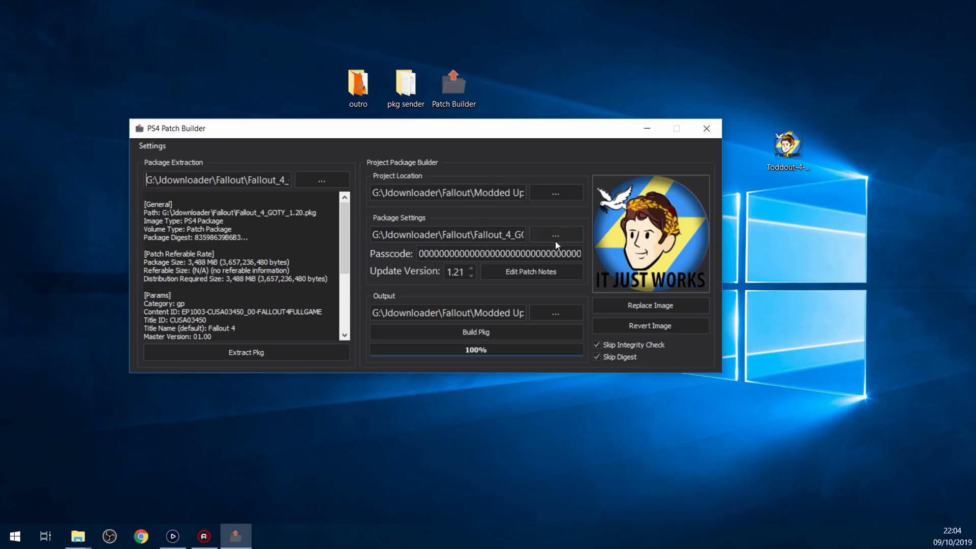
Build the 1.21 patch package and open the Modded Update folder to check the output pkg file
click(495, 331)
click(78, 536)
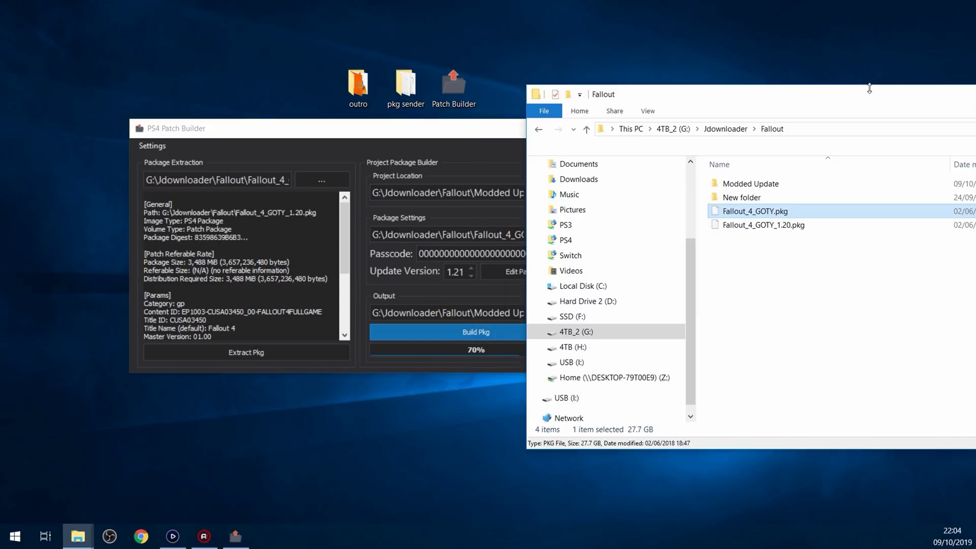
click(576, 202)
double_click(576, 202)
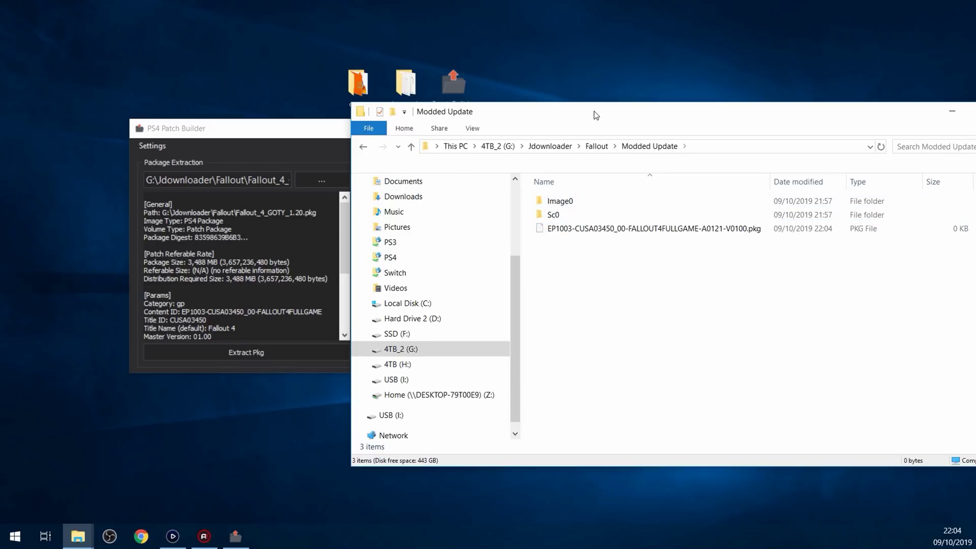
drag(596, 113, 627, 107)
drag(294, 127, 201, 43)
drag(660, 108, 627, 117)
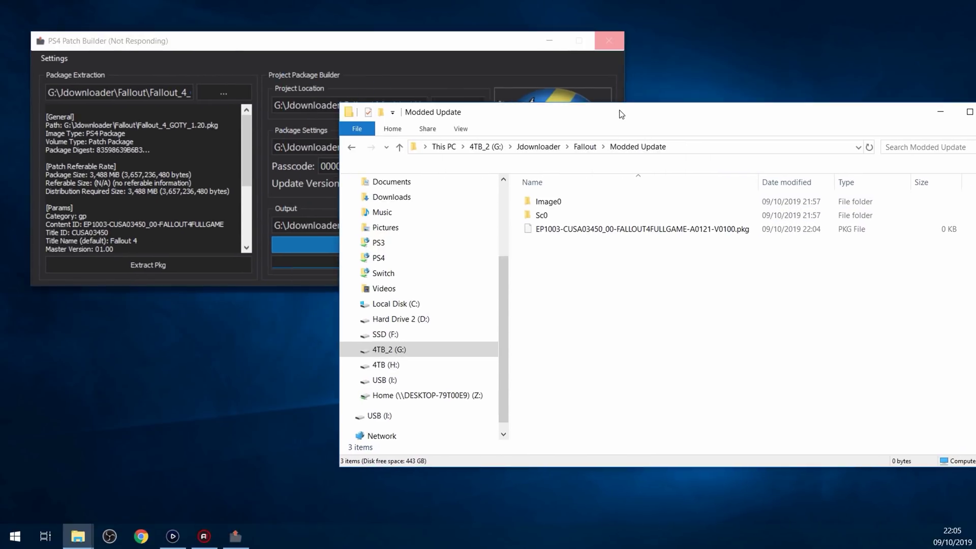
click(742, 229)
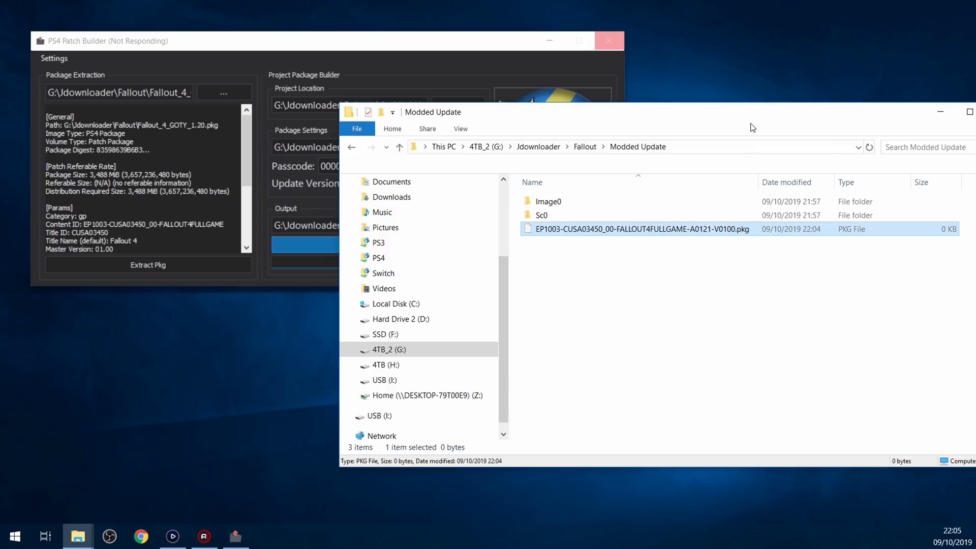
drag(720, 115, 675, 295)
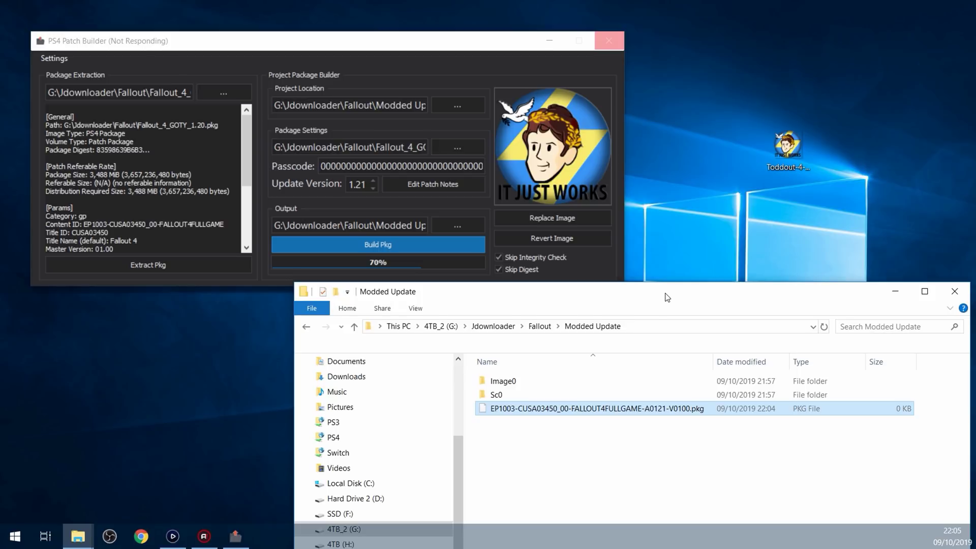
drag(667, 297, 639, 135)
Delete the two build text files, including log.txt, from the Modded Update folder
drag(541, 341, 597, 262)
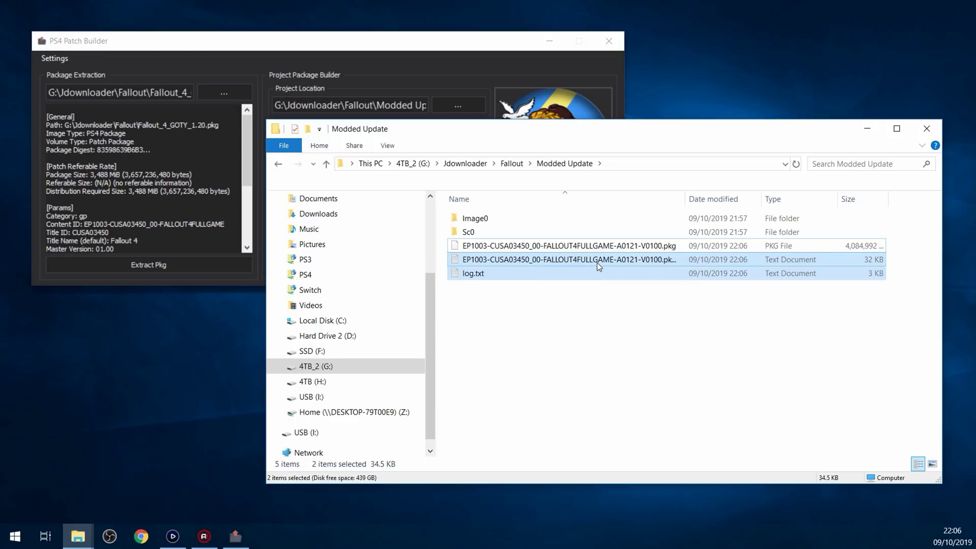
key(Delete)
click(599, 248)
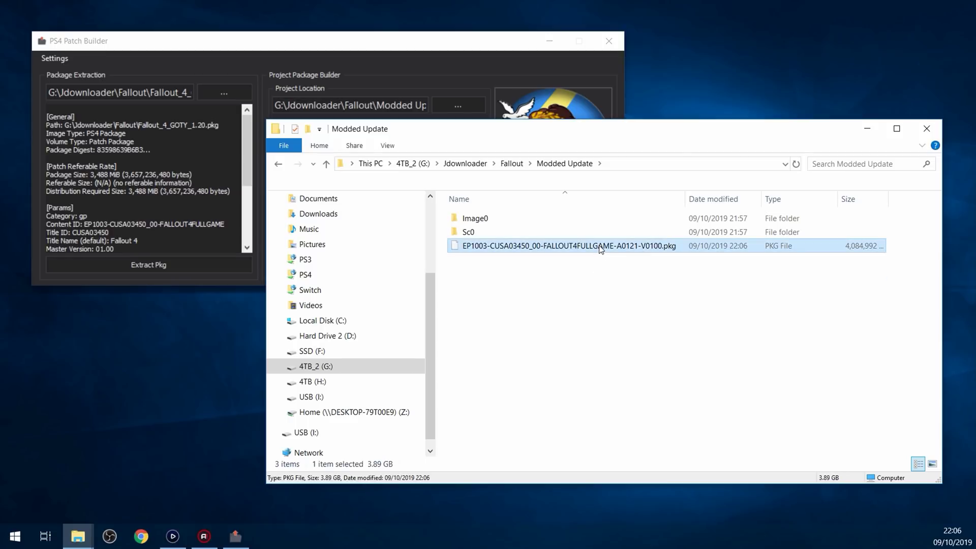
Open the pkg sender folder and send the built A0121-V0100 package to the PS4 with Install_pkg.bat
drag(680, 134, 691, 163)
click(551, 40)
click(551, 40)
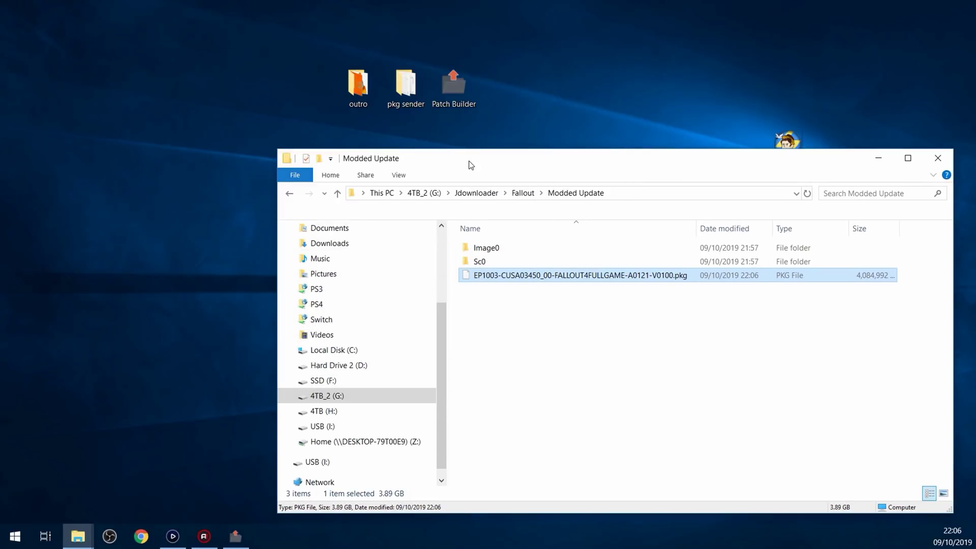
drag(468, 163, 490, 168)
double_click(405, 97)
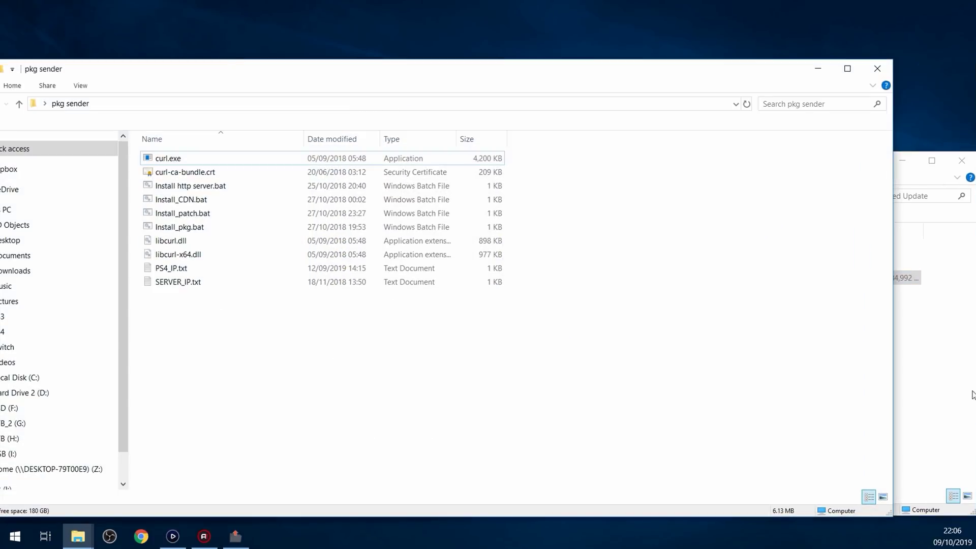
click(935, 318)
drag(549, 279, 212, 227)
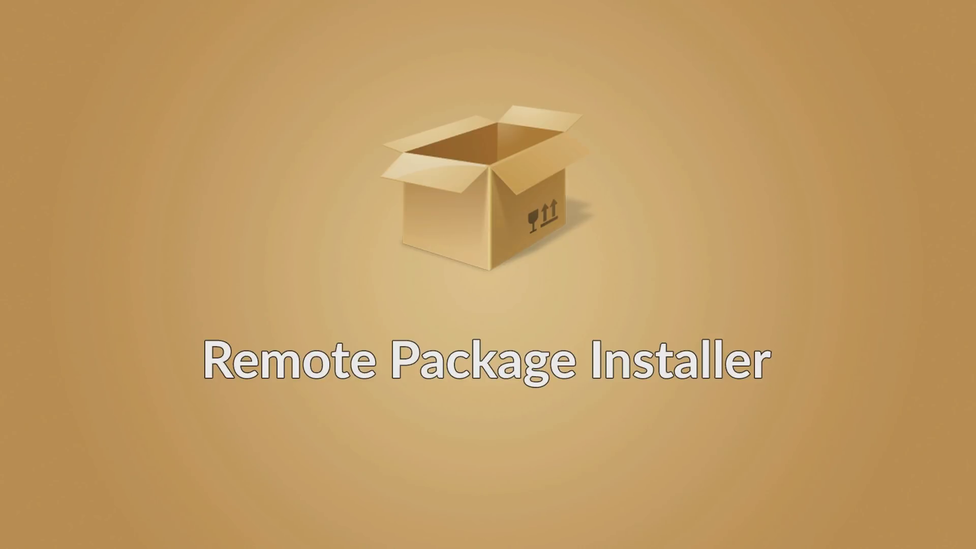
Leave Remote Package Installer on the PS4 and select Fallout 4 on the home screen
key(Escape)
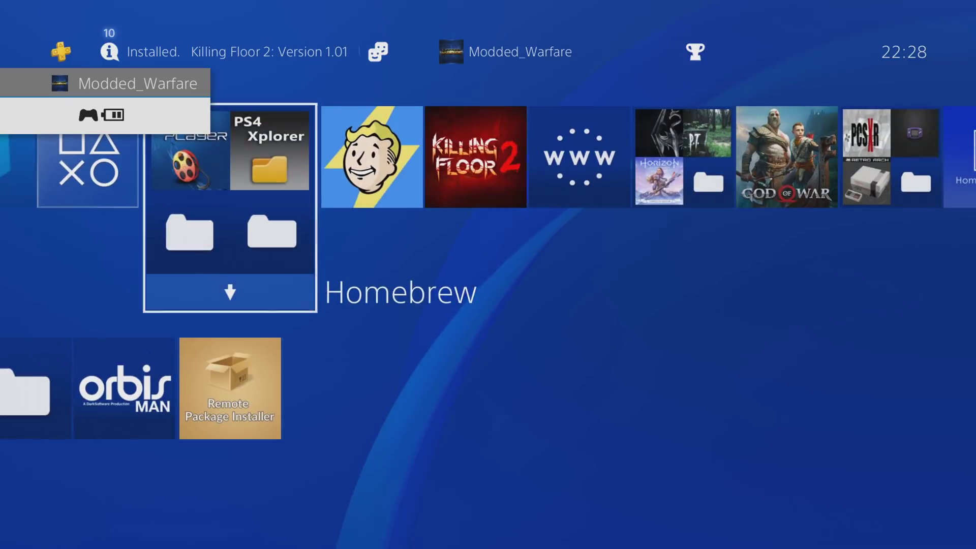
key(Right)
key(Left)
key(Up)
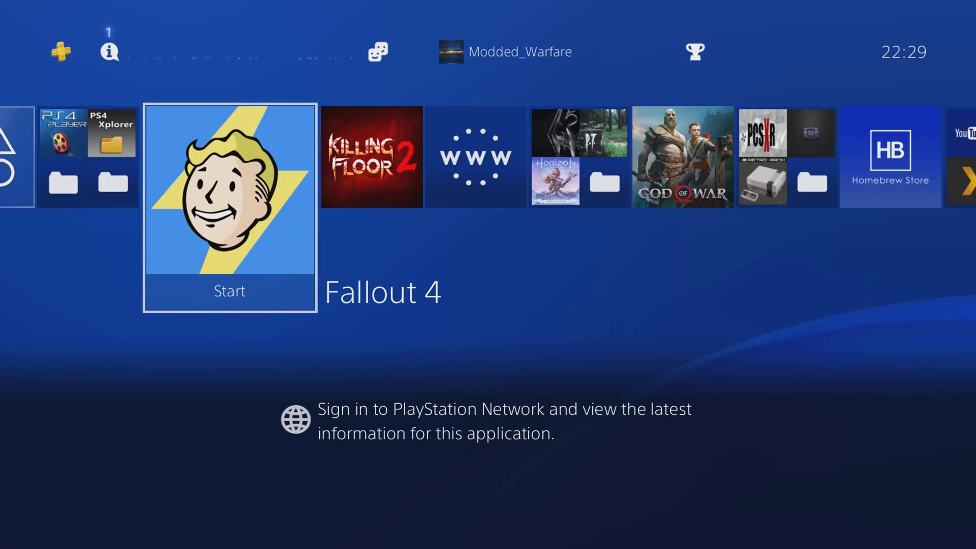
key(Left)
key(Right)
Check the version and icon on Fallout 4's Information screen, and return to the home screen
key(Menu)
key(Down)
key(Down)
key(Down)
key(Down)
key(Down)
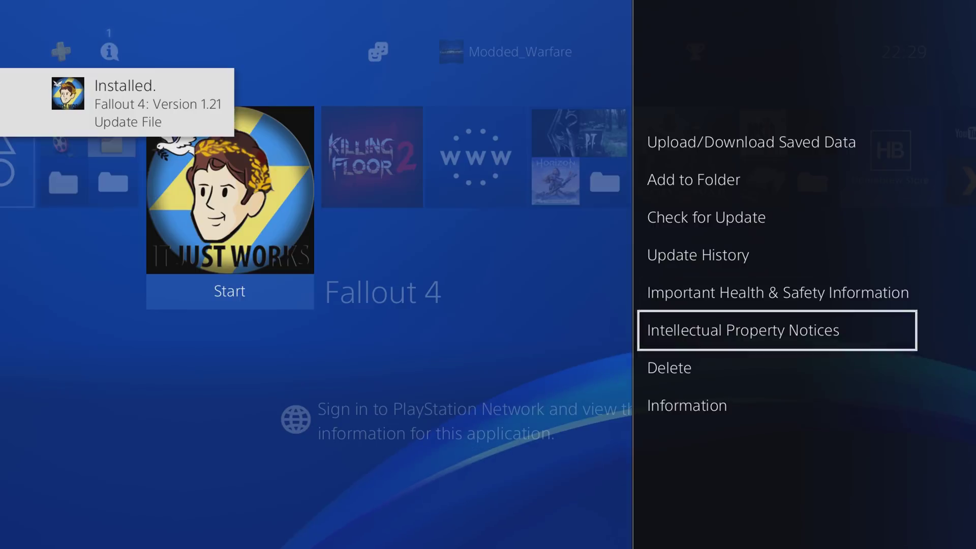
key(Up)
key(Up)
key(Down)
key(Down)
key(Down)
key(Down)
key(Return)
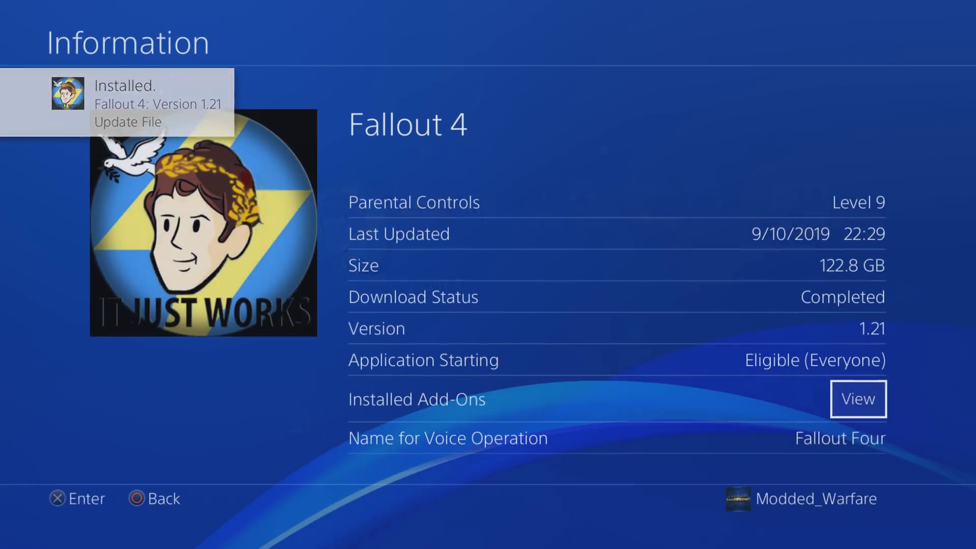
key(Escape)
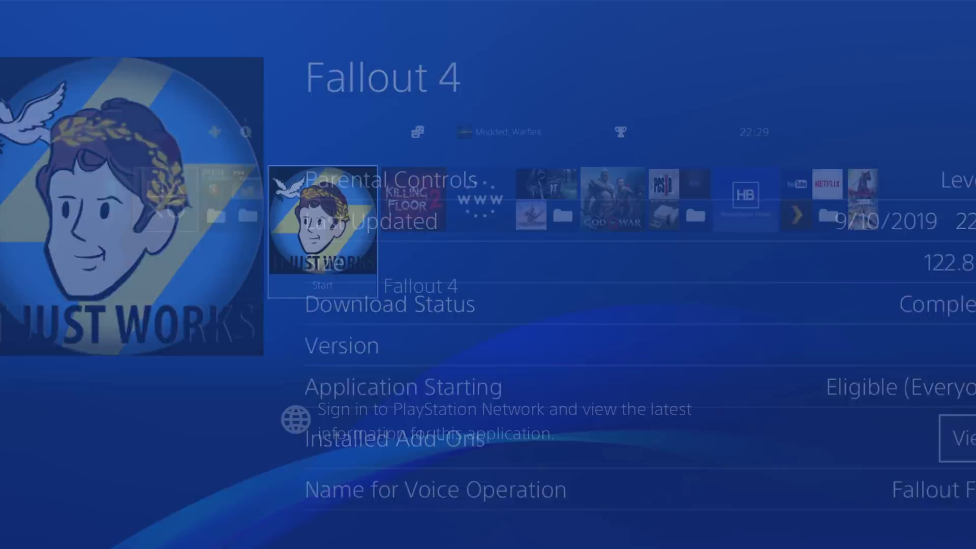
Review the version 1.21 patch notes in Fallout 4's Update History
key(Menu)
key(Down)
key(Down)
key(Down)
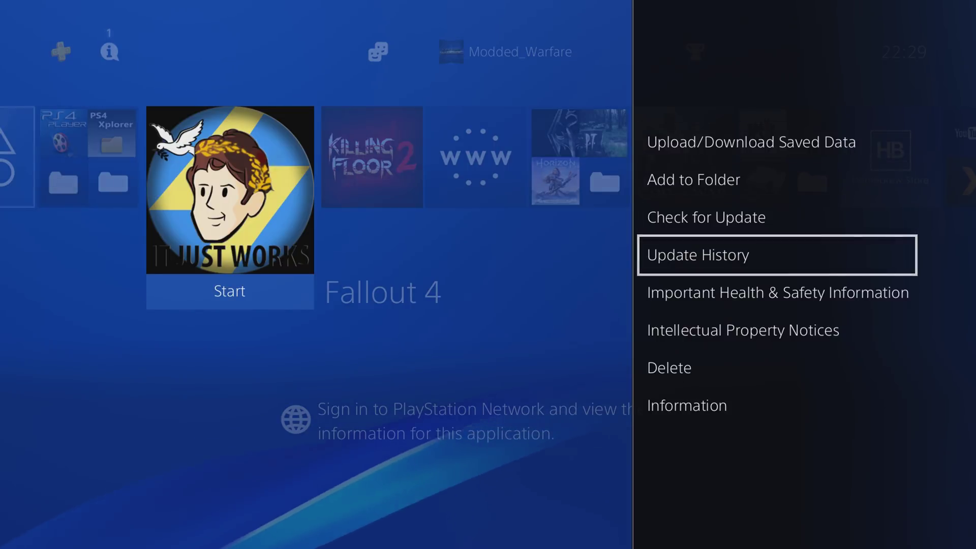
key(Return)
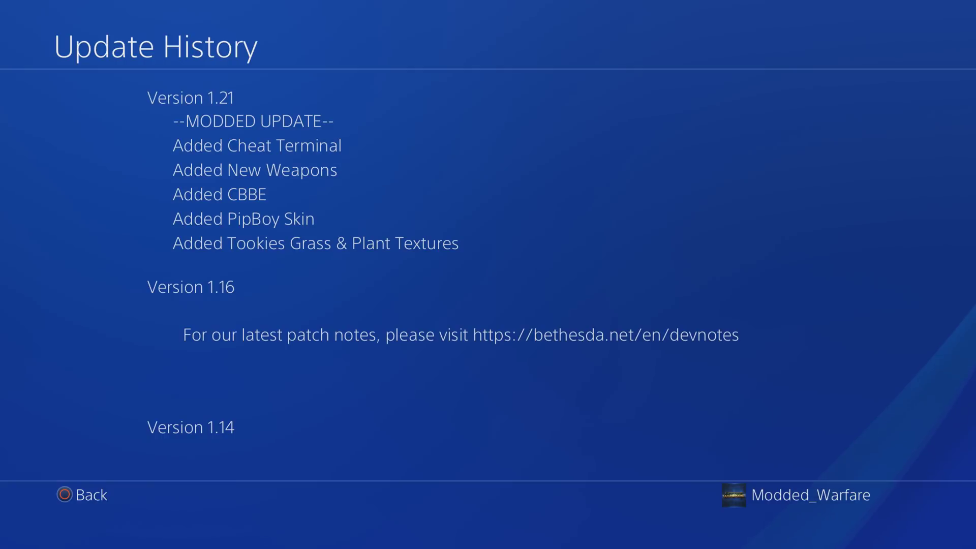
key(Escape)
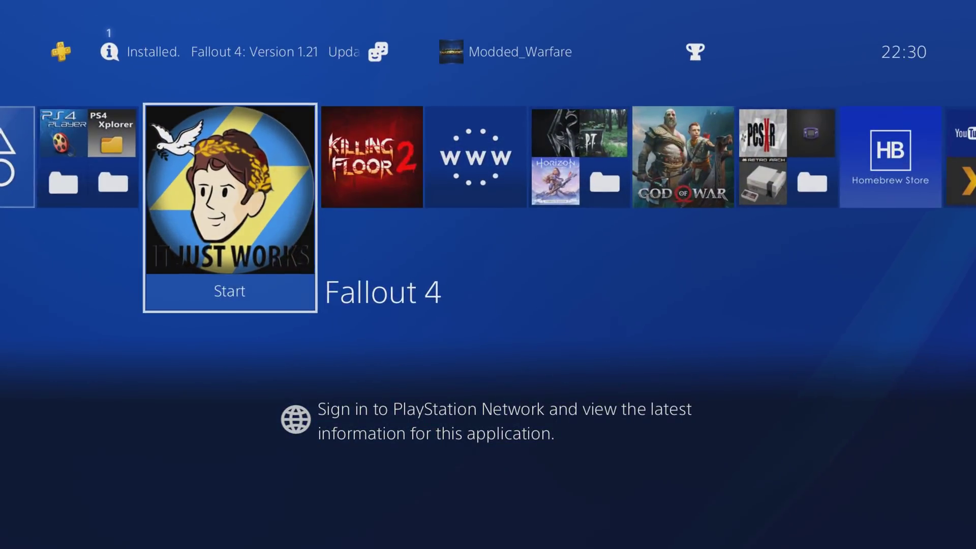
key(Menu)
key(Down)
key(Down)
key(Down)
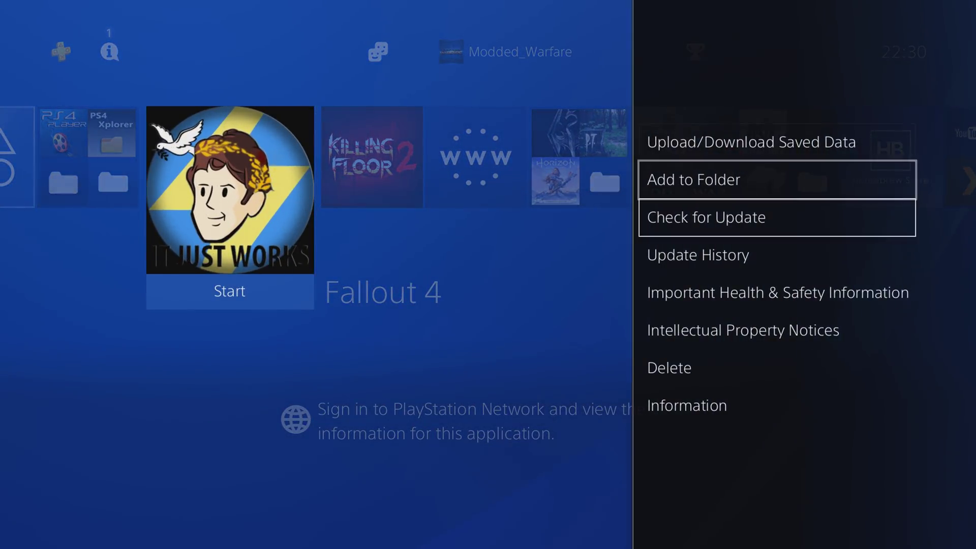
key(Return)
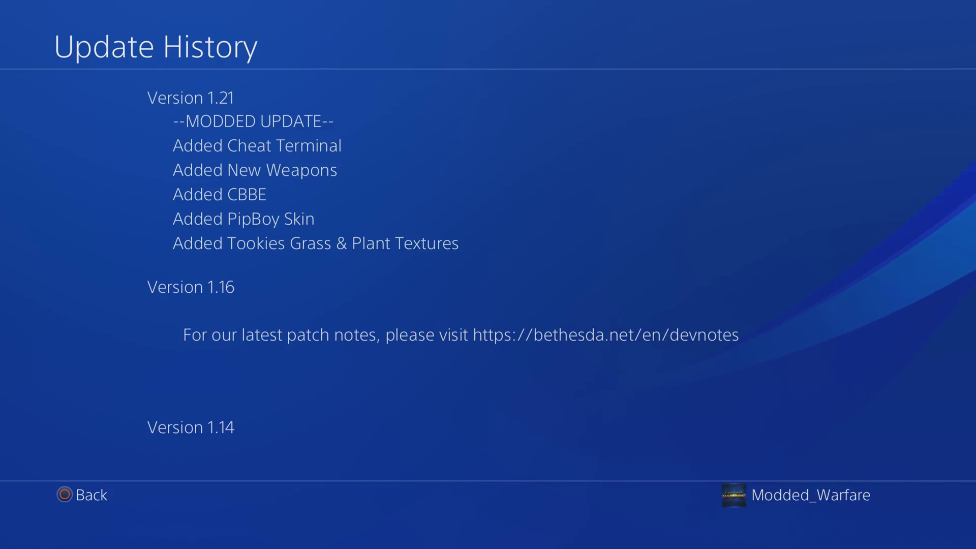
key(Escape)
Start Fallout 4, postponing the system software update
key(Right)
key(Left)
key(Return)
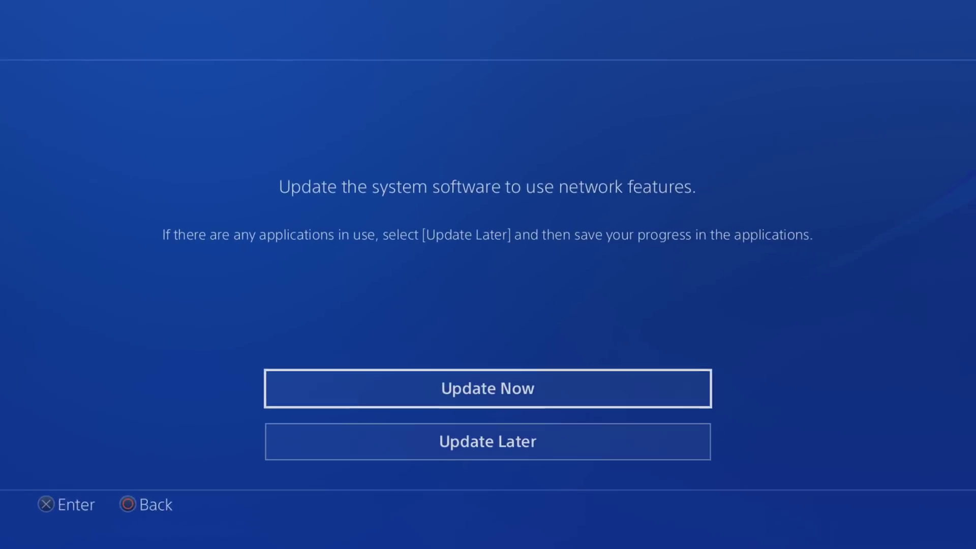
key(Down)
key(Return)
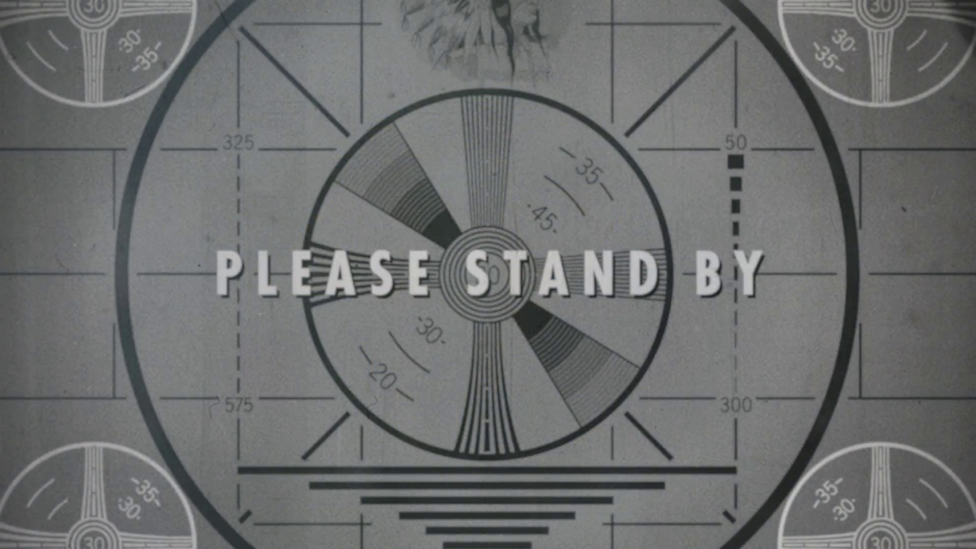